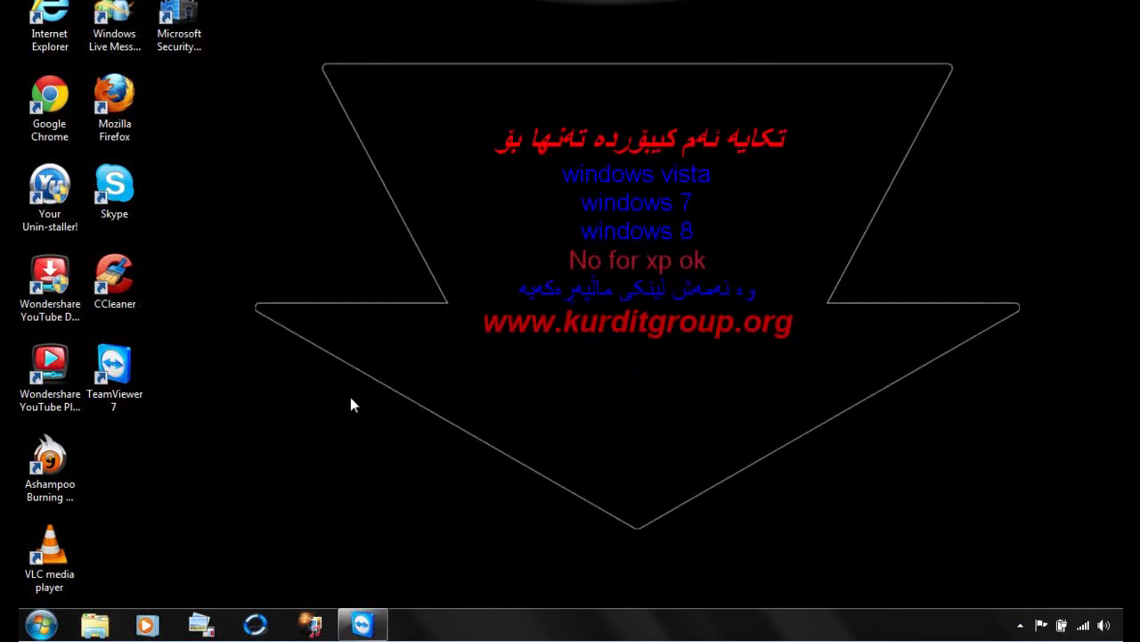
right_click(339, 305)
left_click(407, 355)
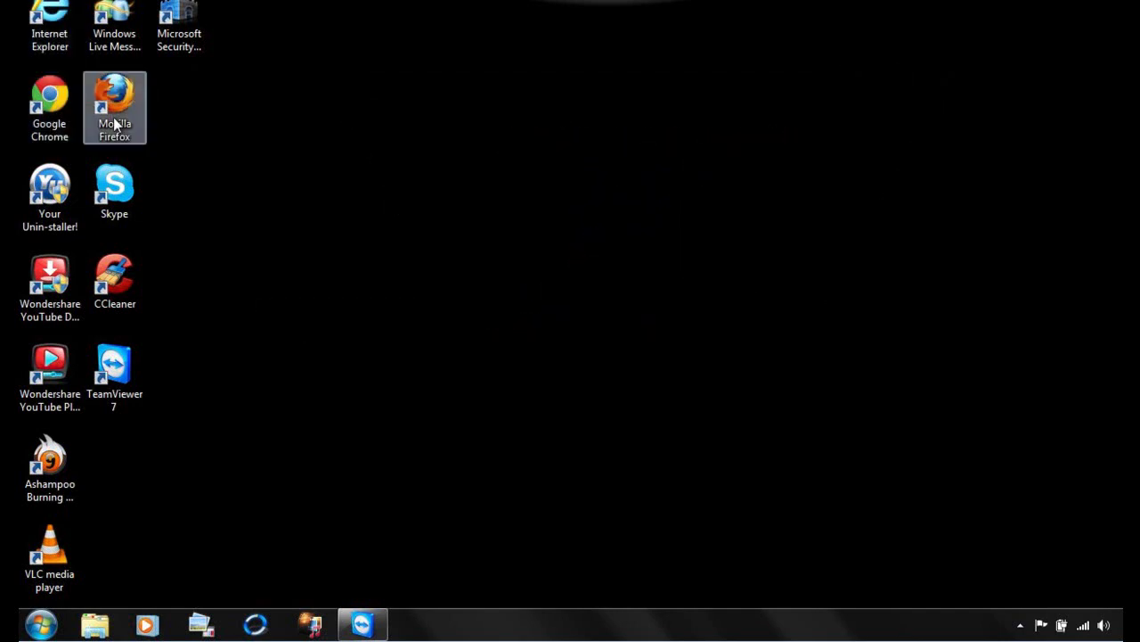
Open Google Chrome and search Google for kurditgroup.
double_click(56, 127)
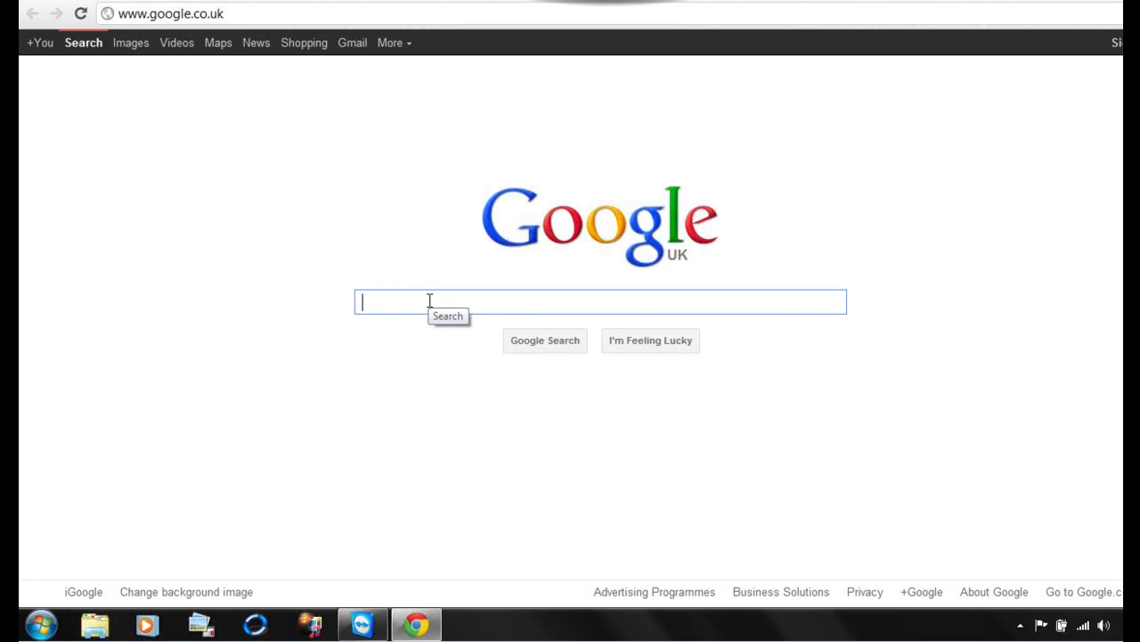
type("kurdit")
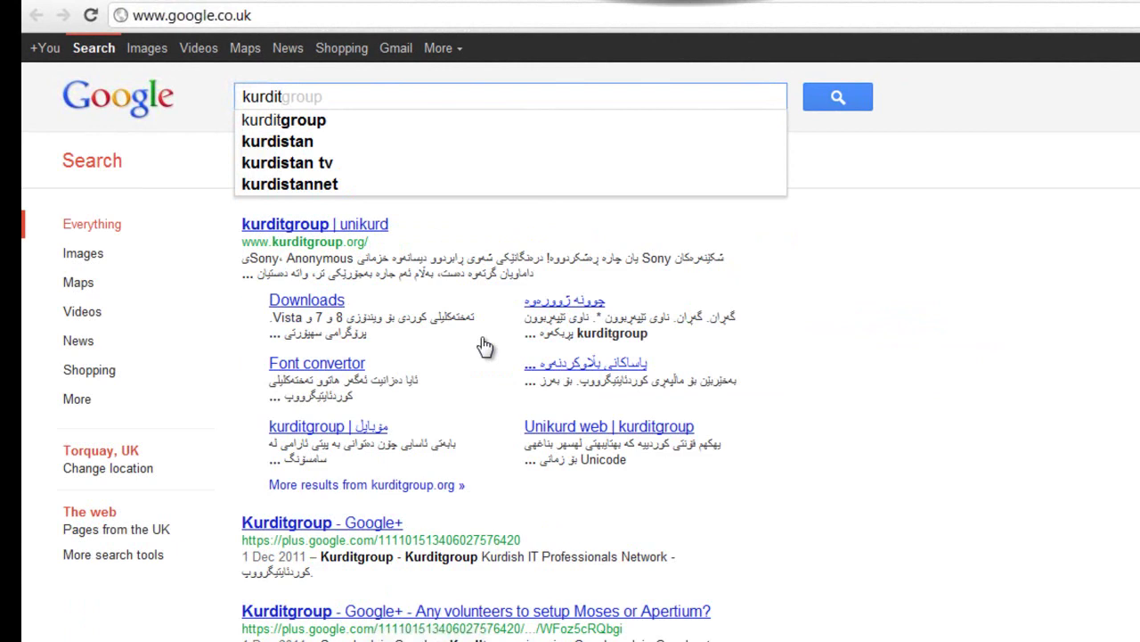
type("g")
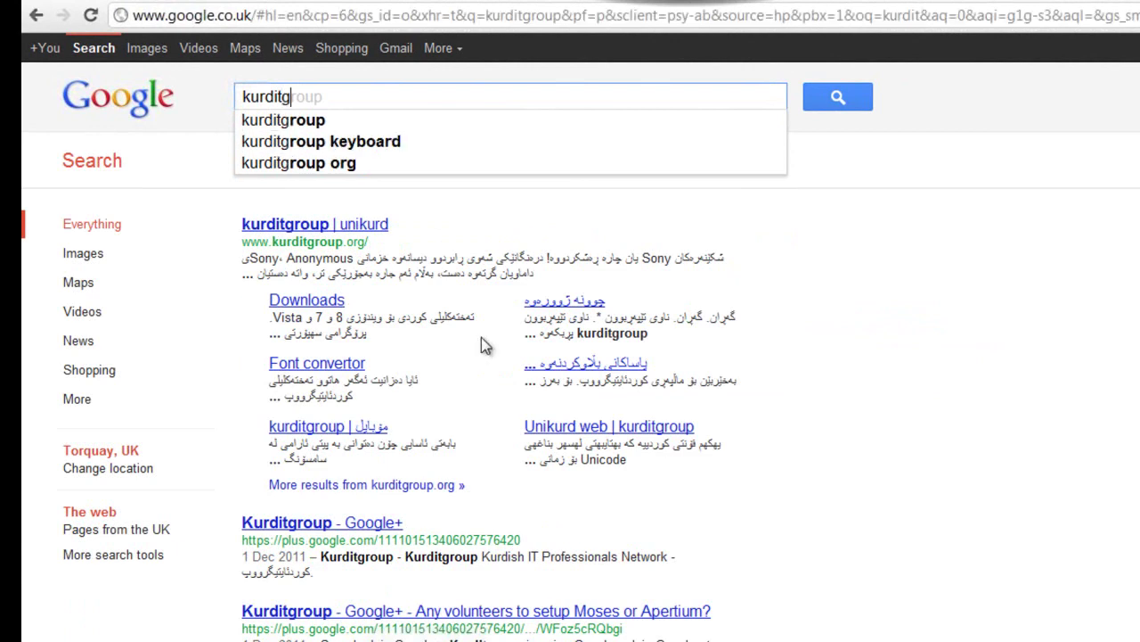
left_click(316, 129)
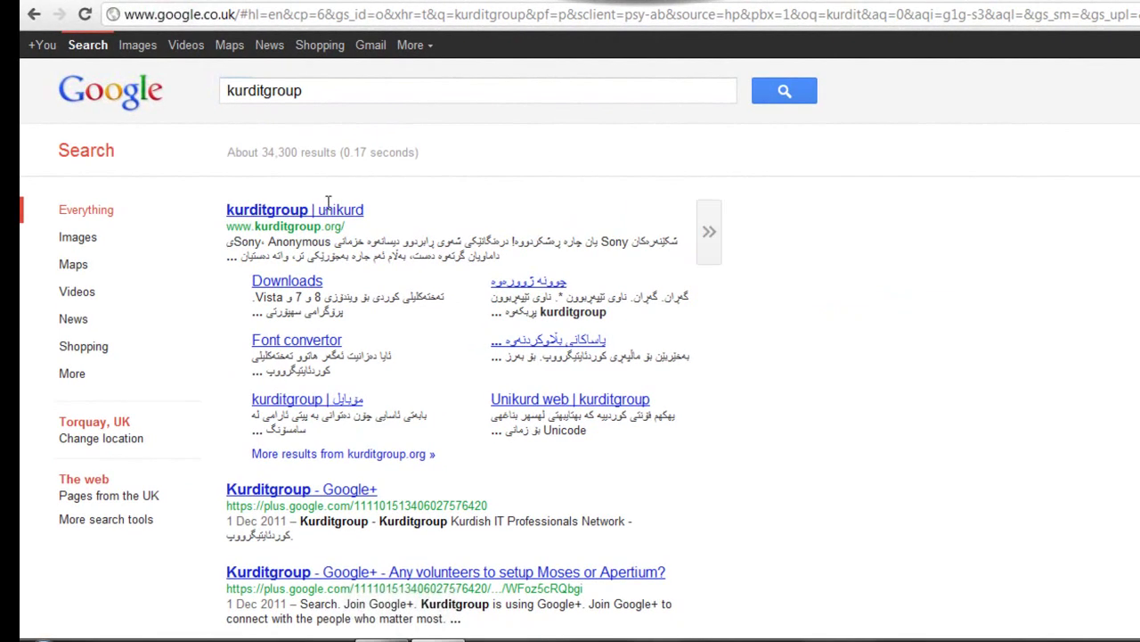
left_click(275, 218)
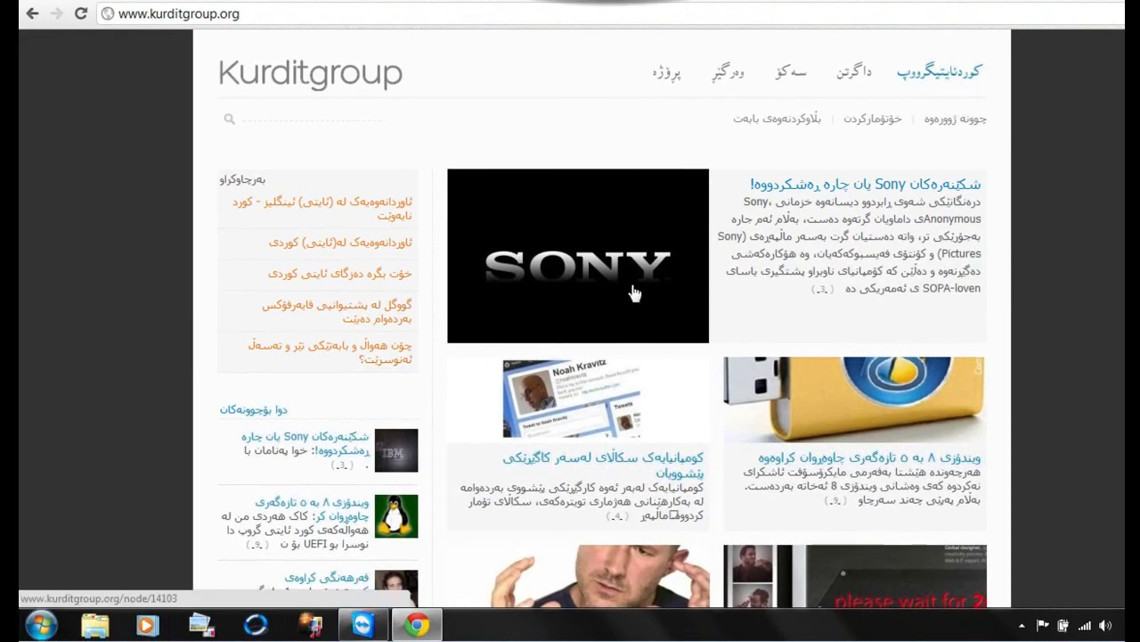
scroll(583, 288, "down", 6)
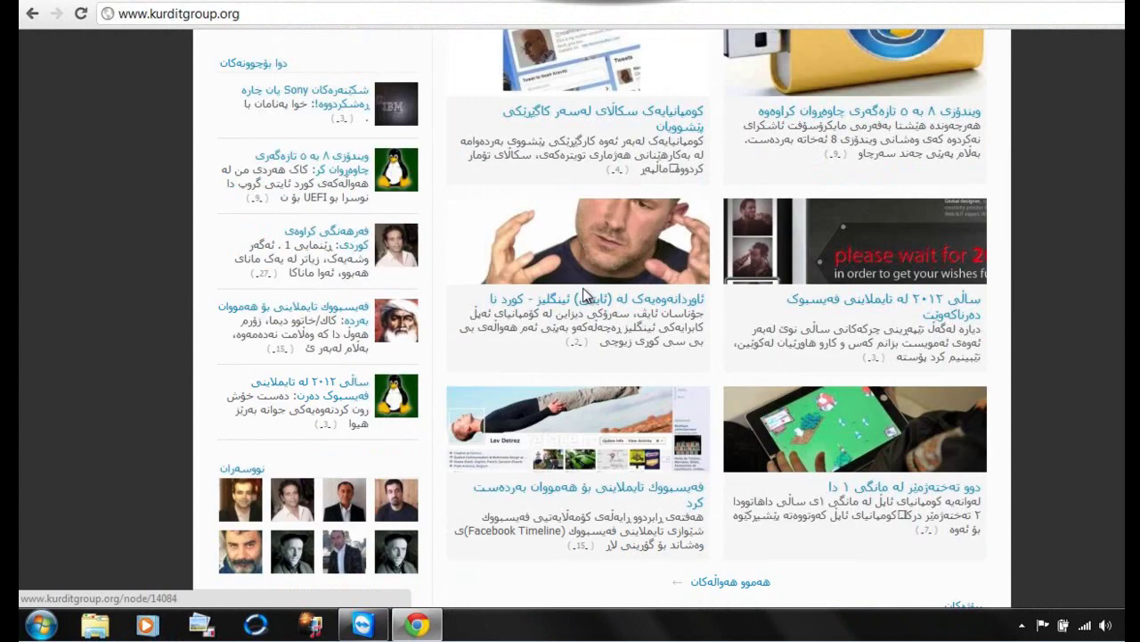
scroll(583, 288, "up", 6)
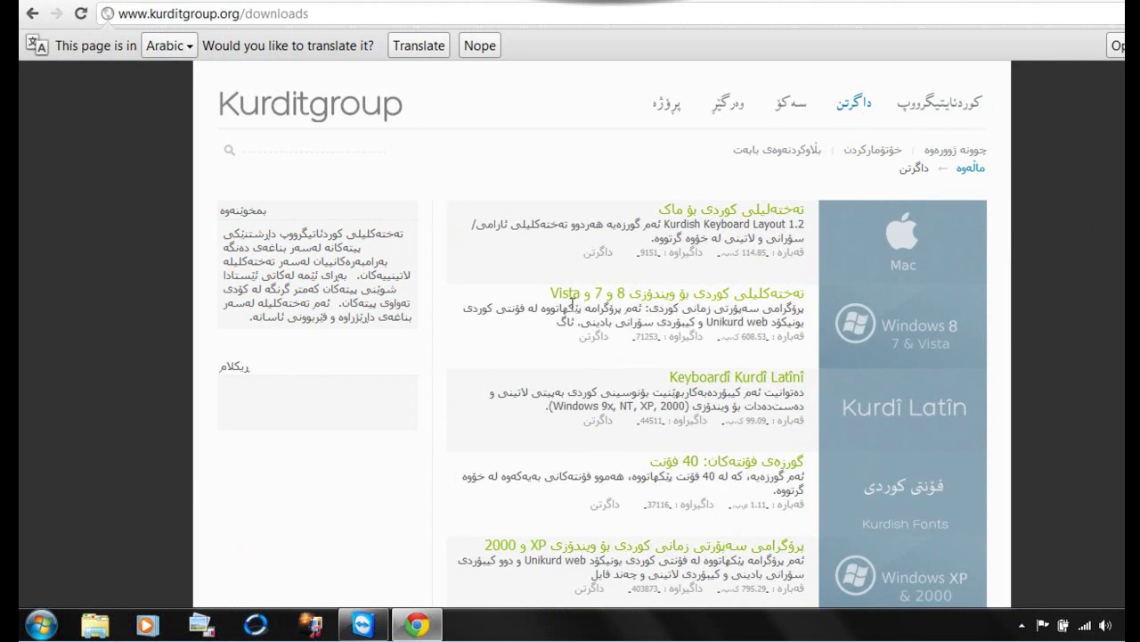
View the computer's system properties to check the Windows edition and system type, and close the window.
left_click(43, 625)
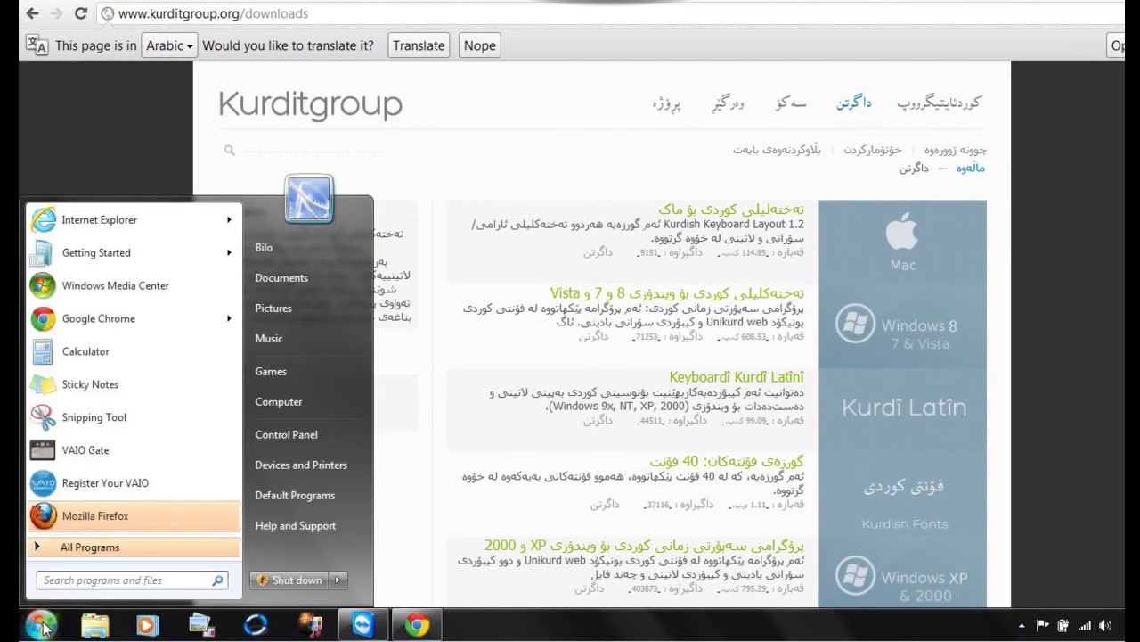
left_click(40, 625)
left_click(40, 625)
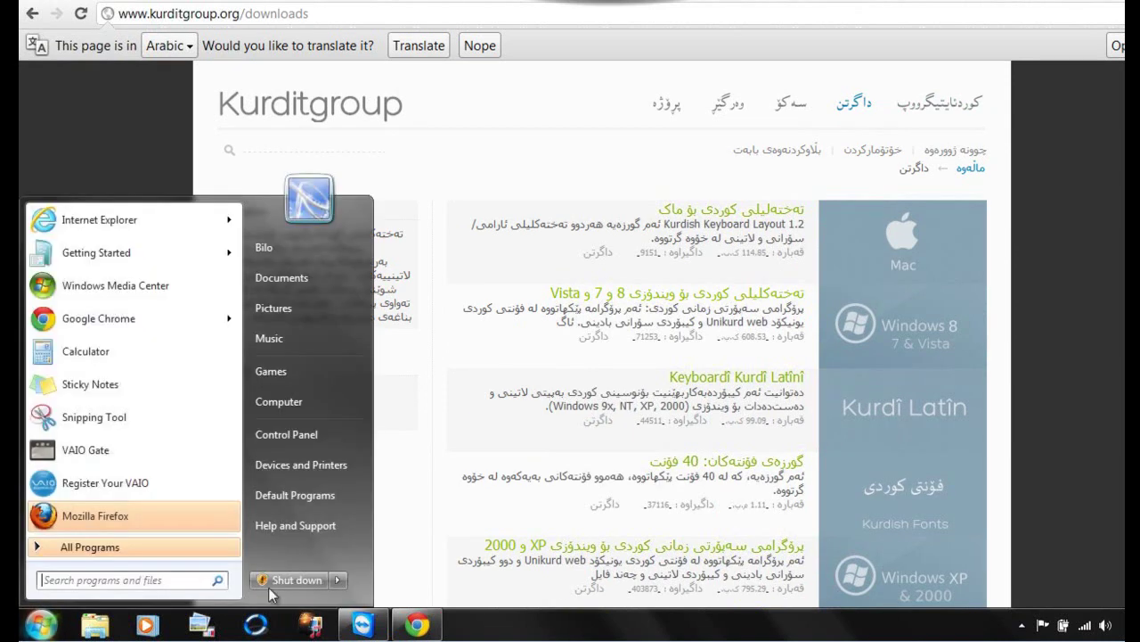
right_click(284, 403)
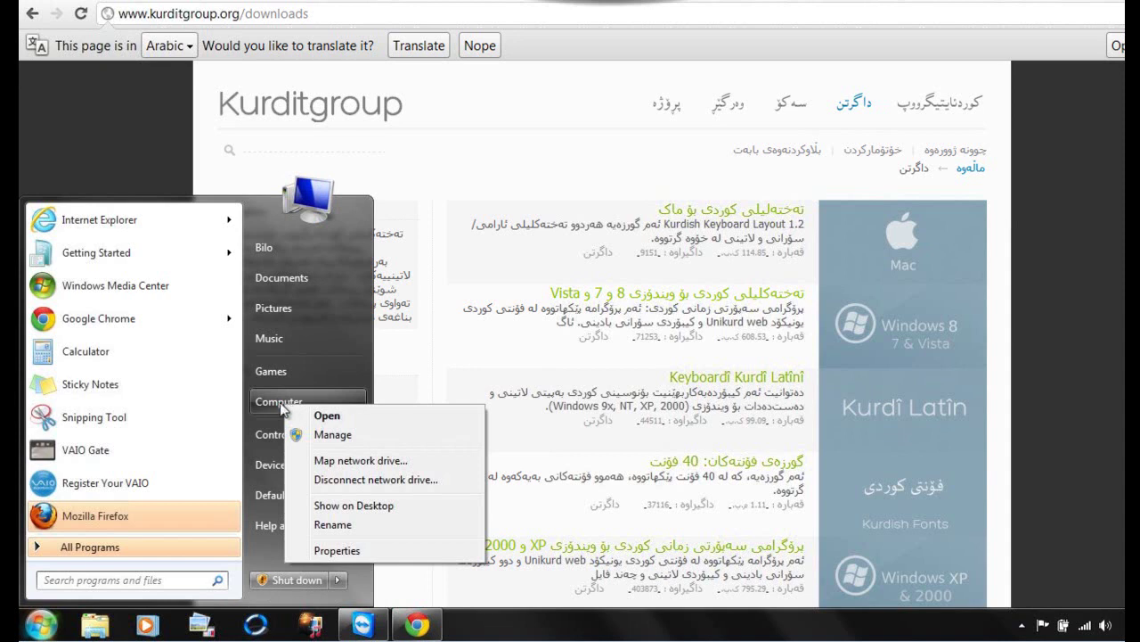
left_click(337, 551)
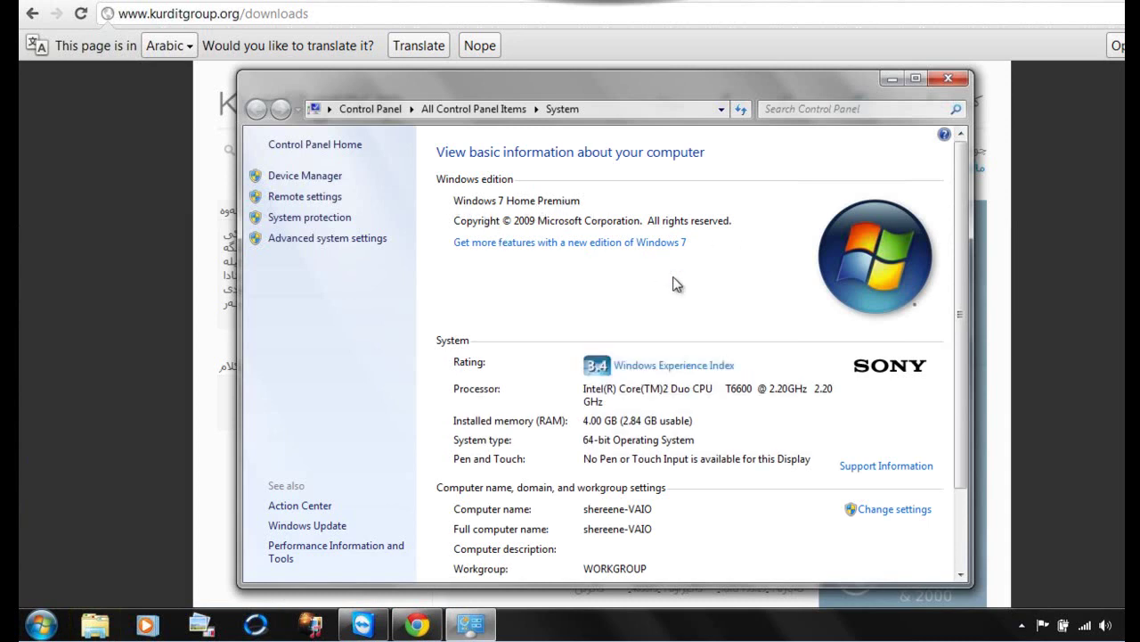
scroll(675, 285, "down", 2)
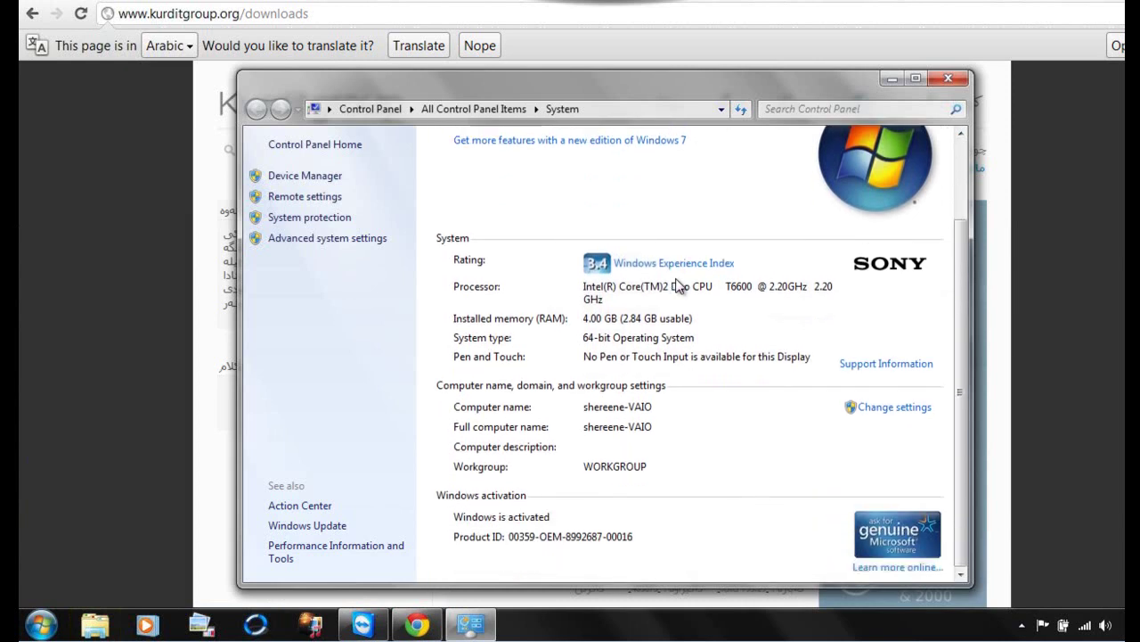
scroll(528, 450, "up", 1)
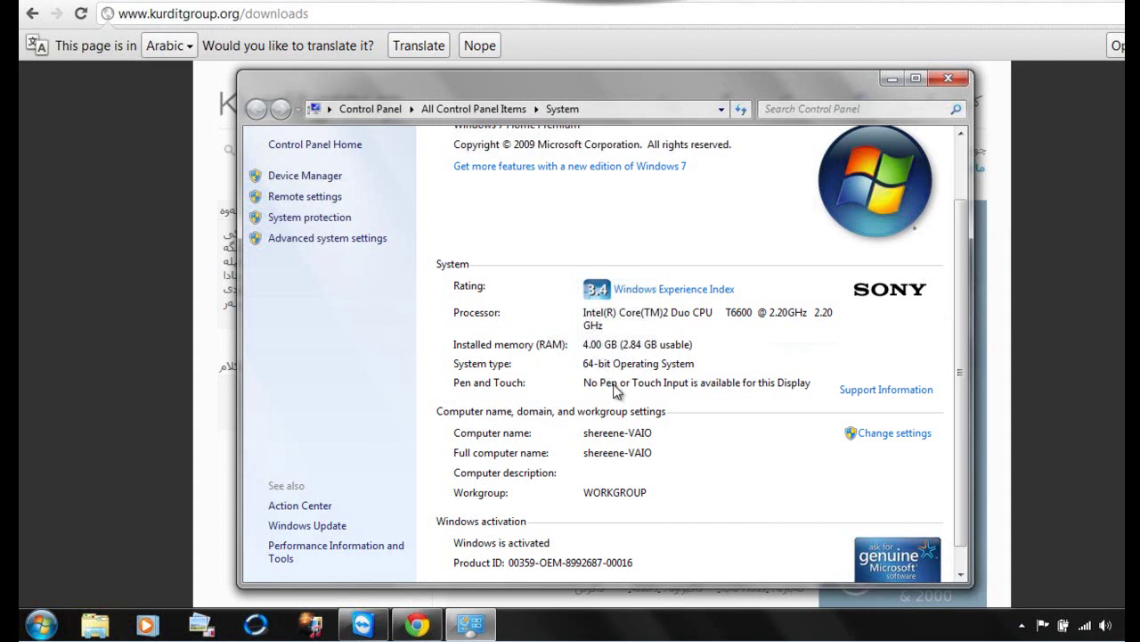
left_click(949, 79)
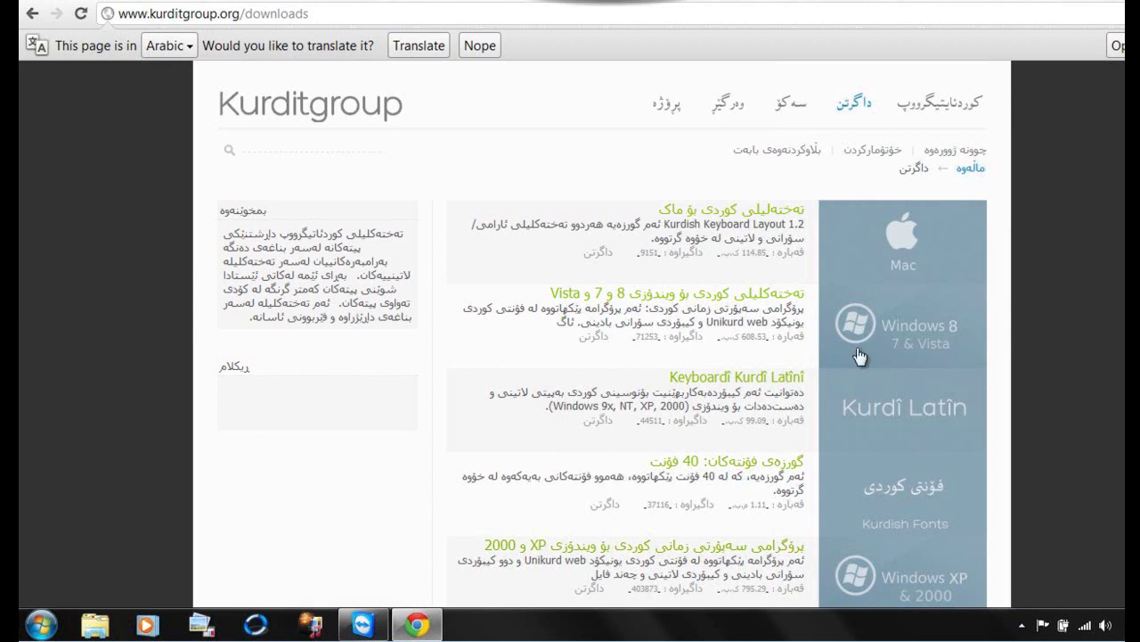
Download and keep the Kurdish keyboard installer for Windows 8, 7 and Vista, and move kurditgroup_w7_0.exe from the Downloads folder to the desktop.
left_click(693, 297)
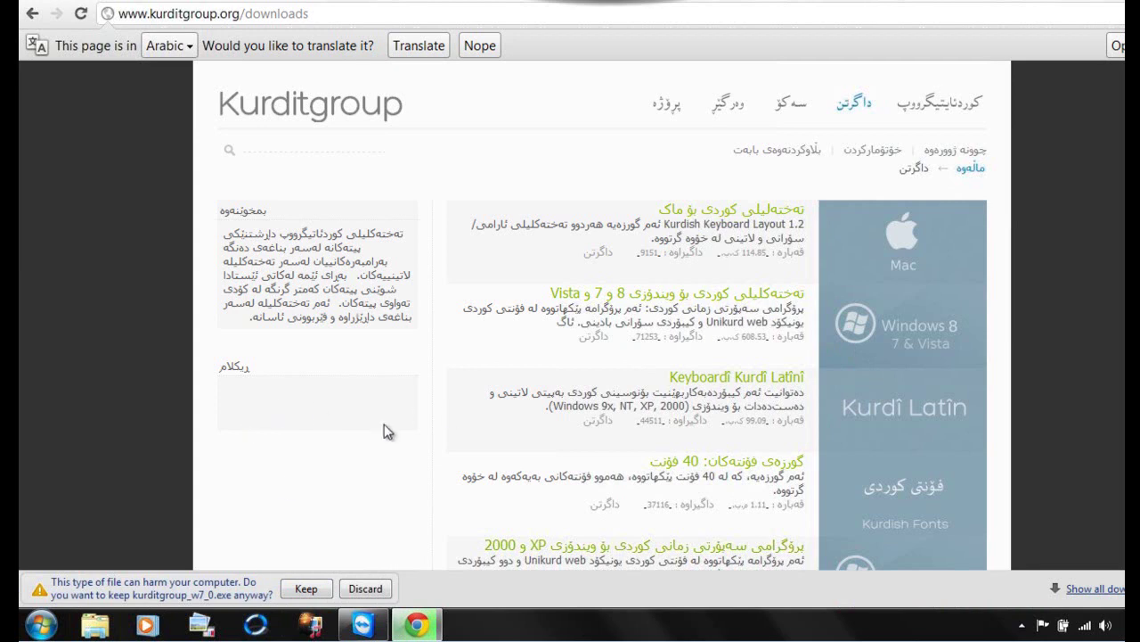
left_click(306, 589)
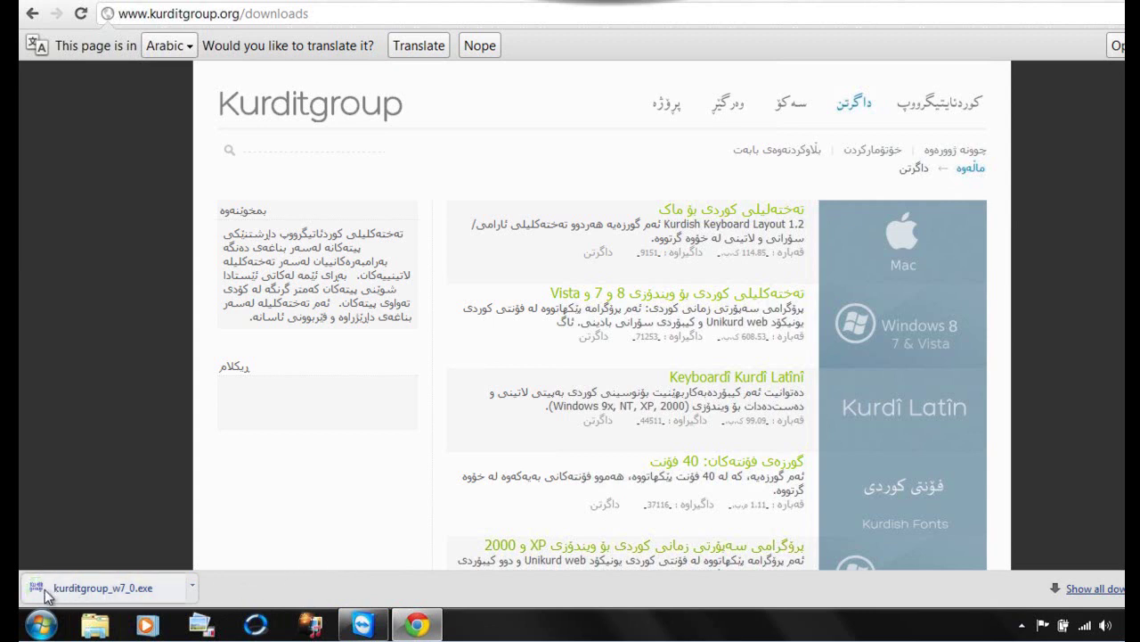
left_click(192, 588)
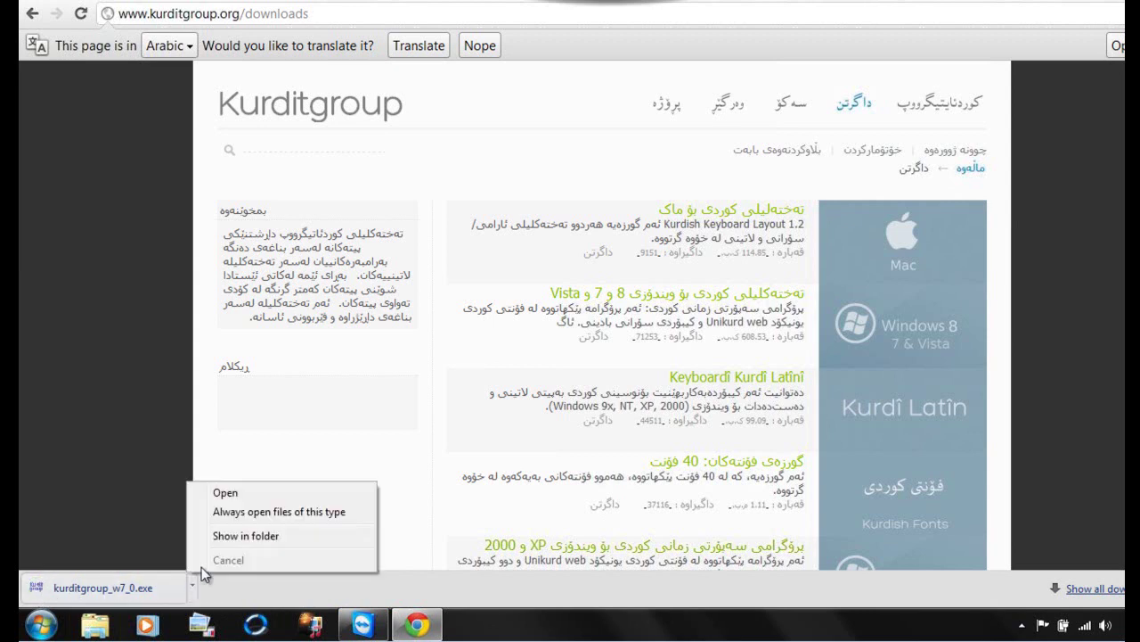
left_click(219, 539)
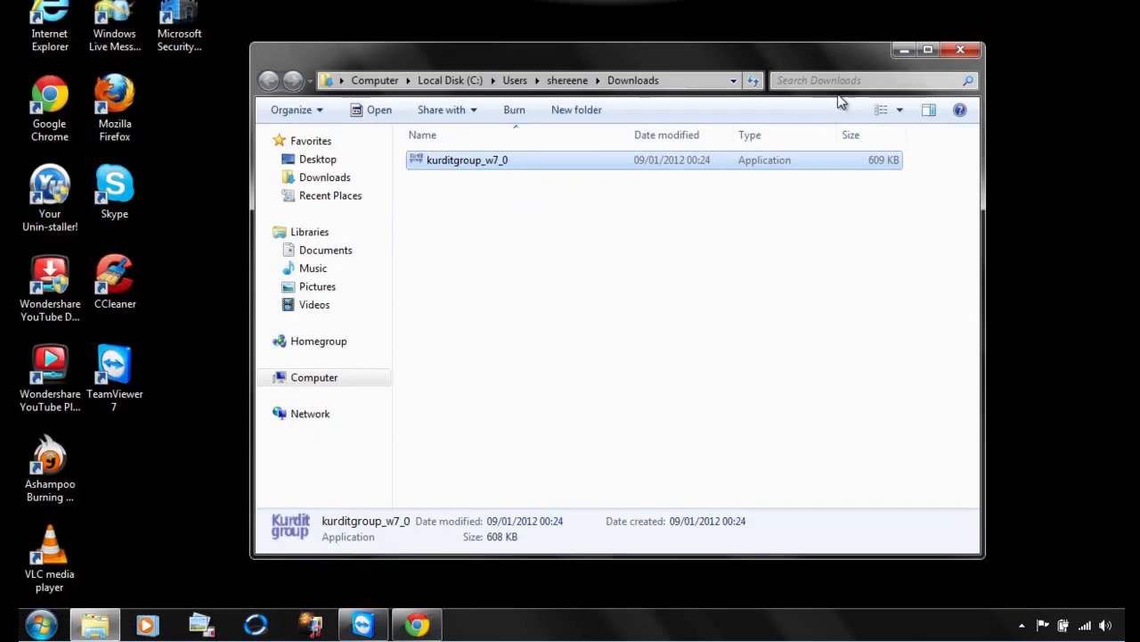
left_click_drag(691, 168, 1031, 274)
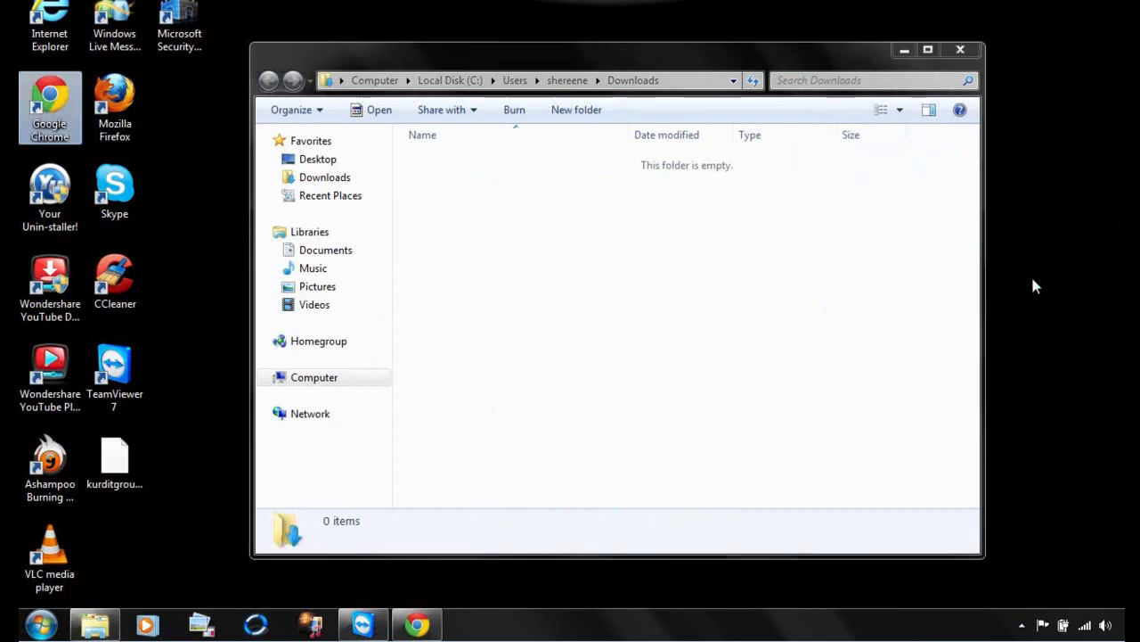
left_click(960, 50)
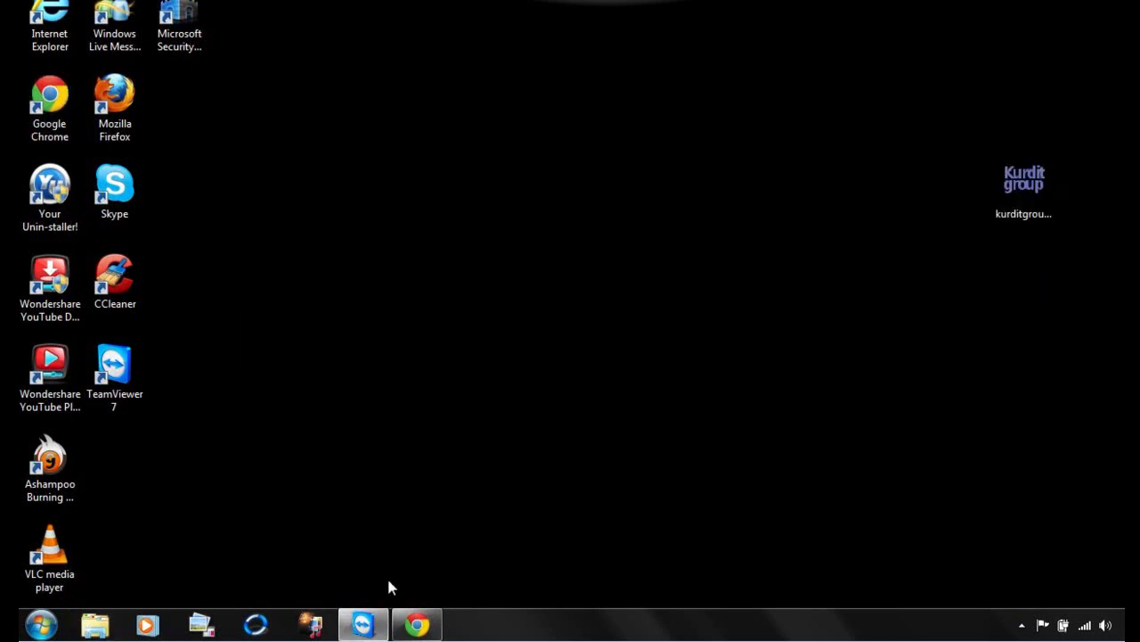
Remove the kurditgroup_w7_0.exe entry from Chrome's download list and close the browser.
left_click(413, 626)
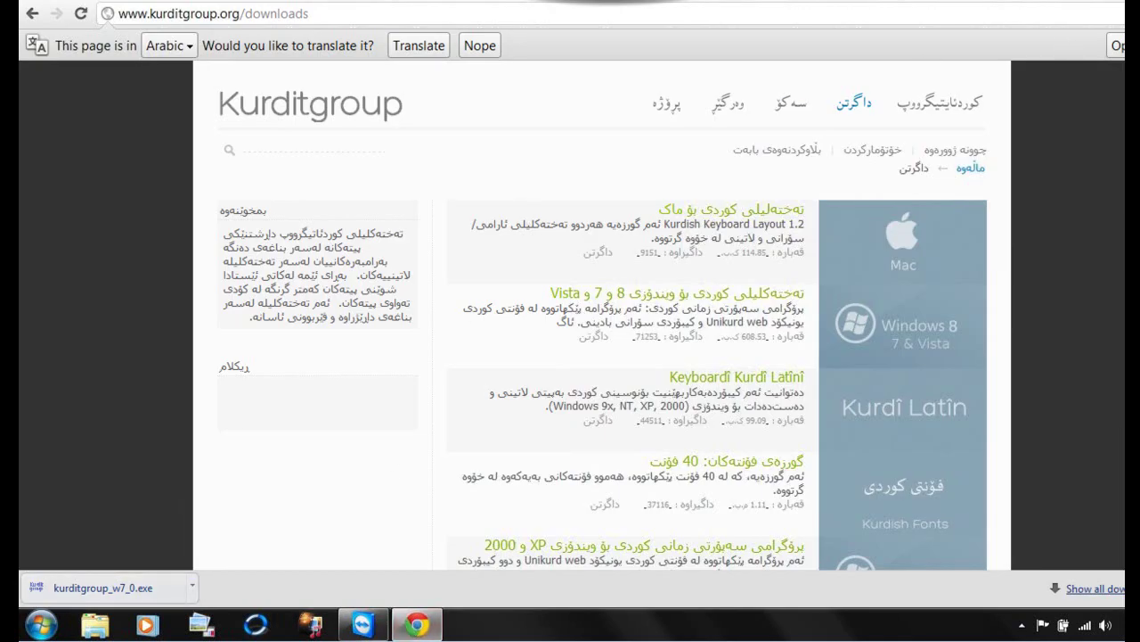
left_click(1124, 12)
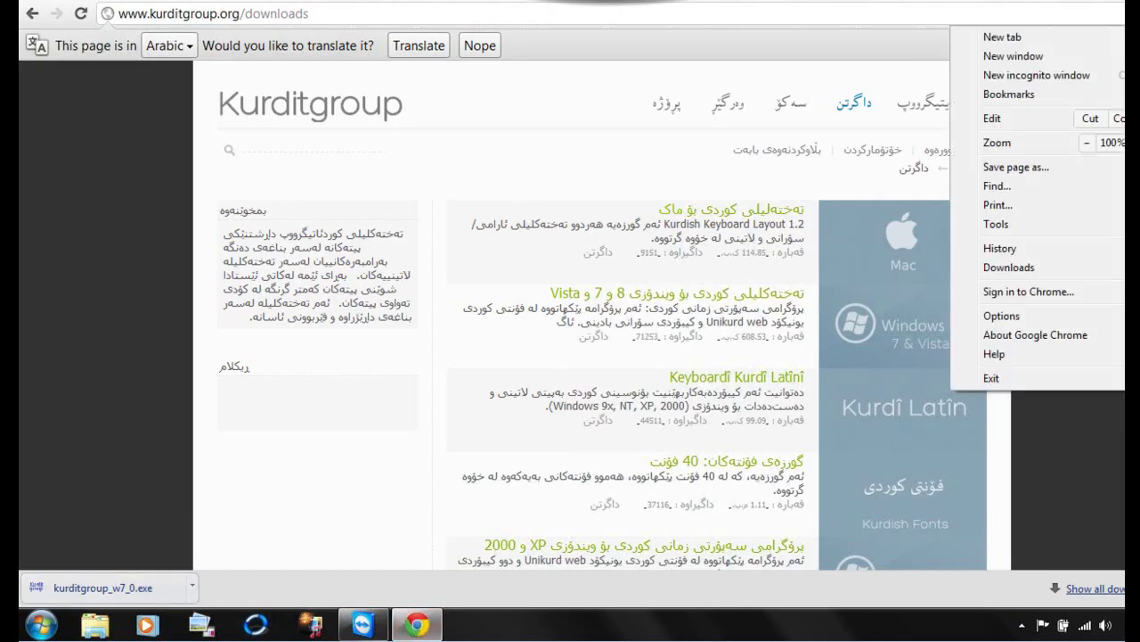
left_click(1007, 268)
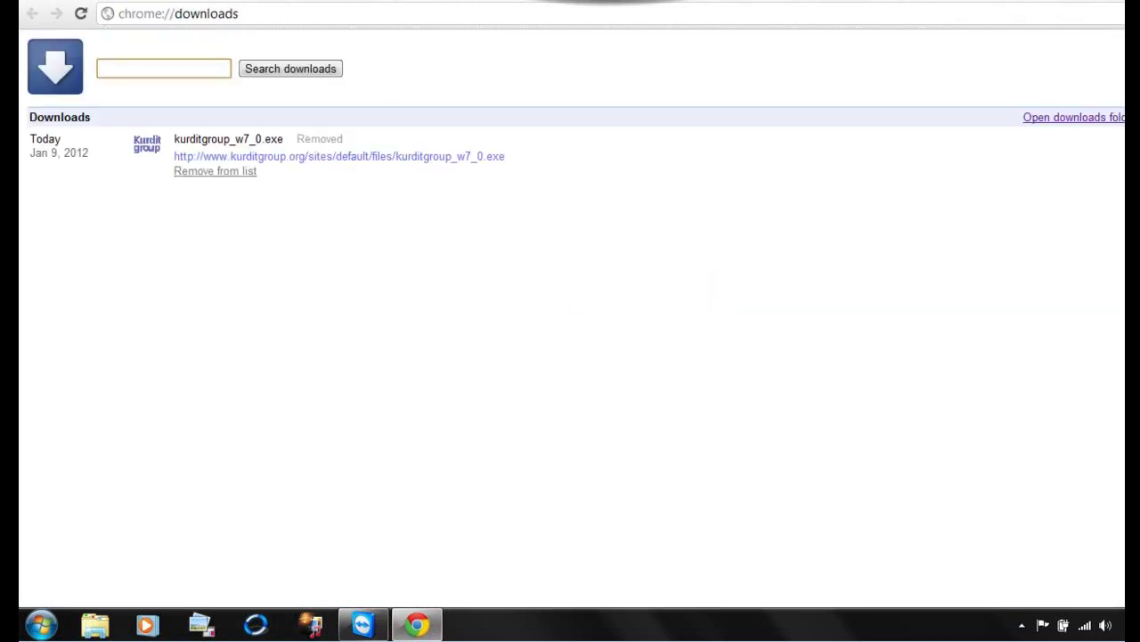
left_click(215, 170)
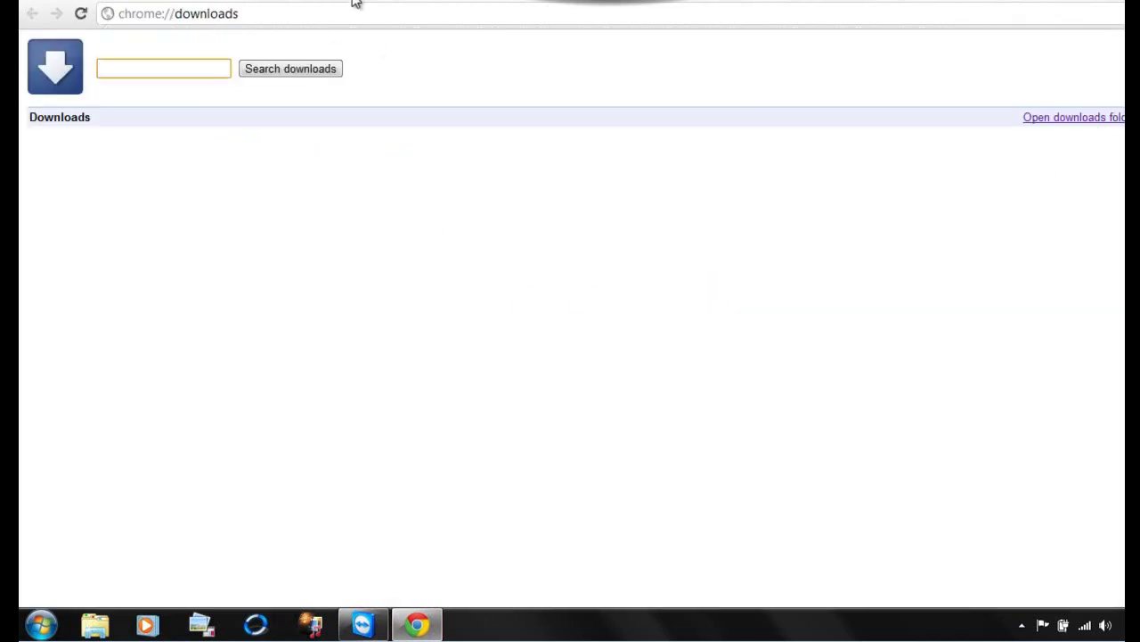
left_click(354, 2)
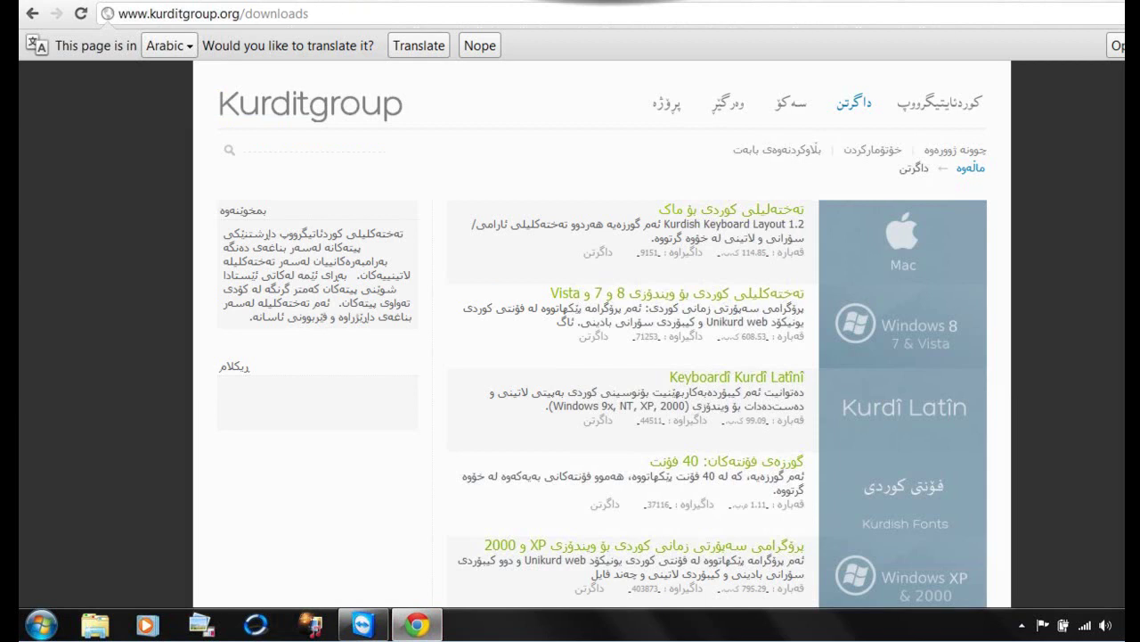
key("alt+F4")
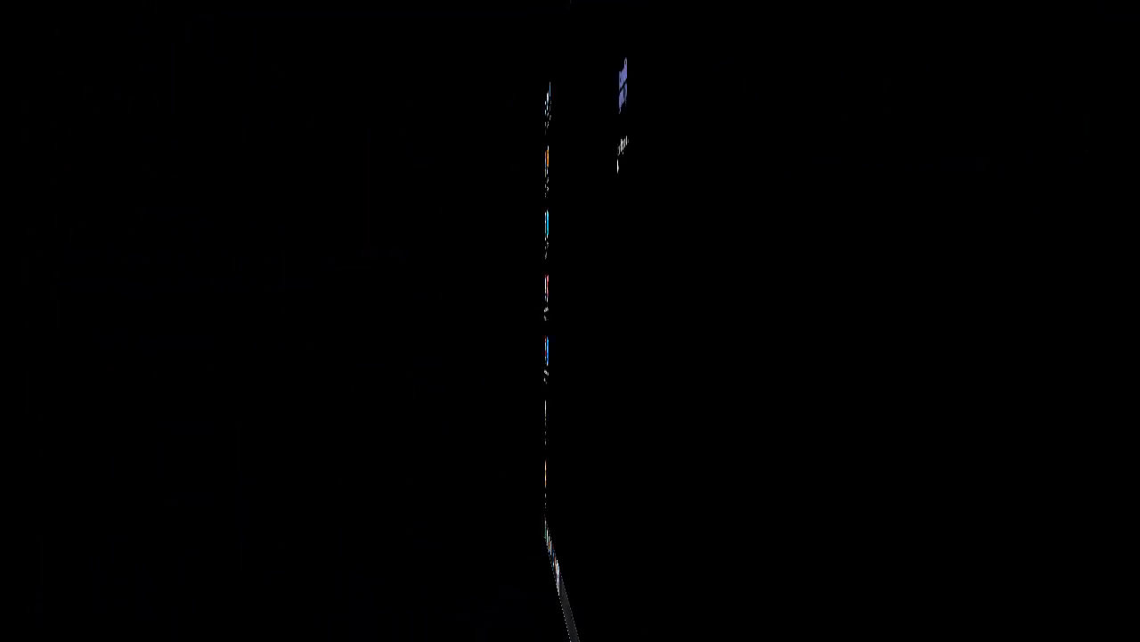
Move the kurditgroup_w7_0 installer to the middle of the desktop and run it, allowing it to make changes to the computer.
left_click_drag(1015, 196, 628, 213)
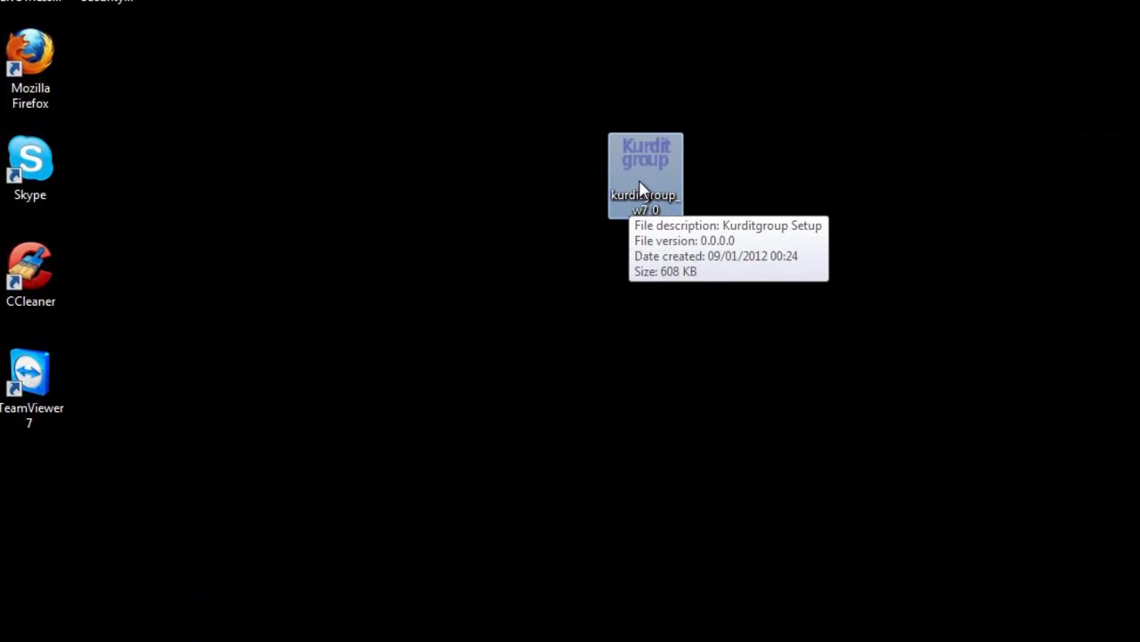
double_click(638, 187)
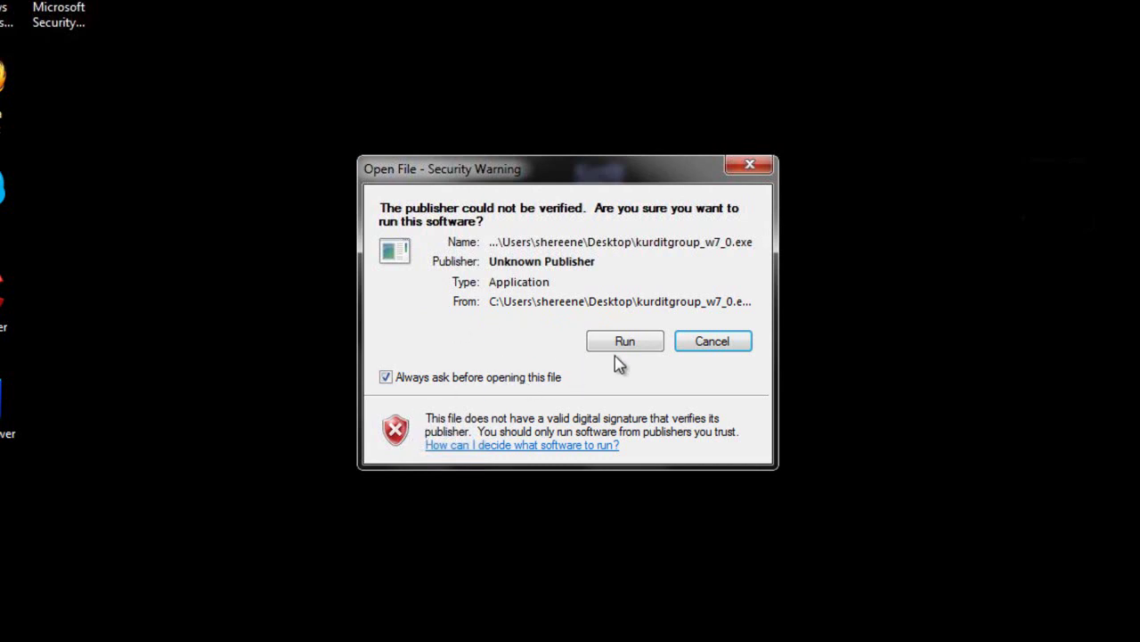
left_click_drag(571, 180, 539, 246)
left_click(589, 415)
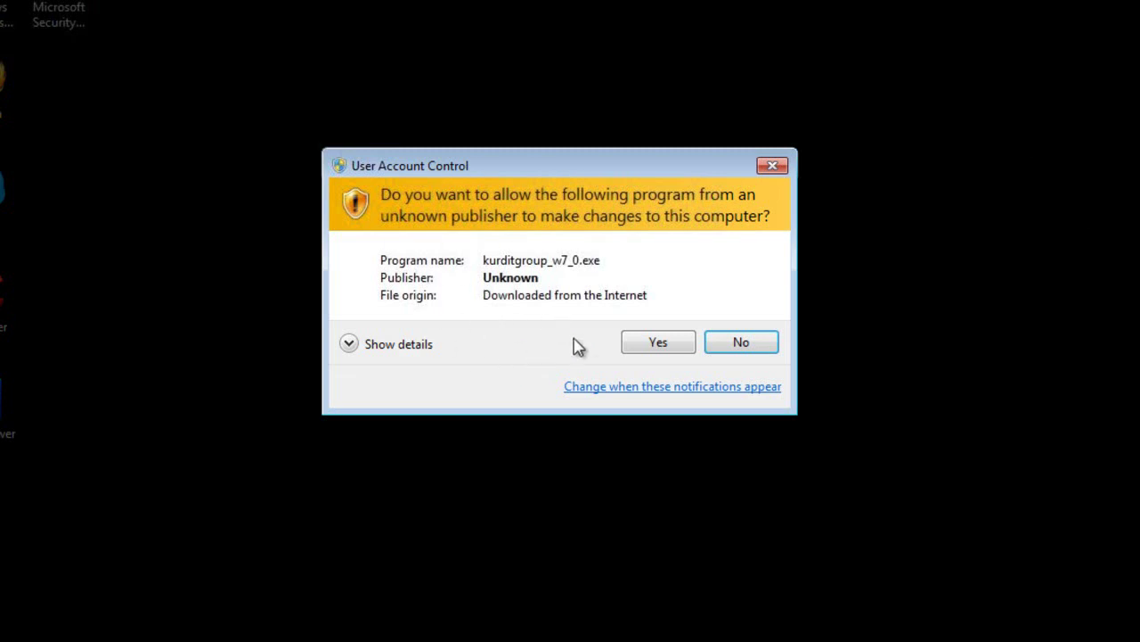
left_click_drag(540, 181, 522, 171)
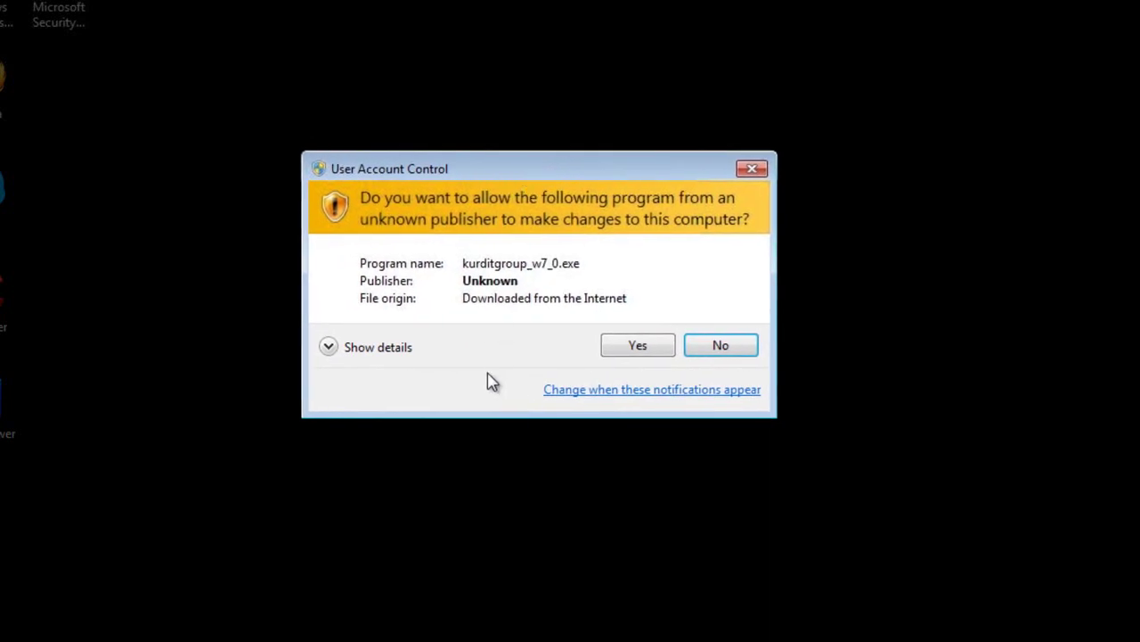
left_click(638, 348)
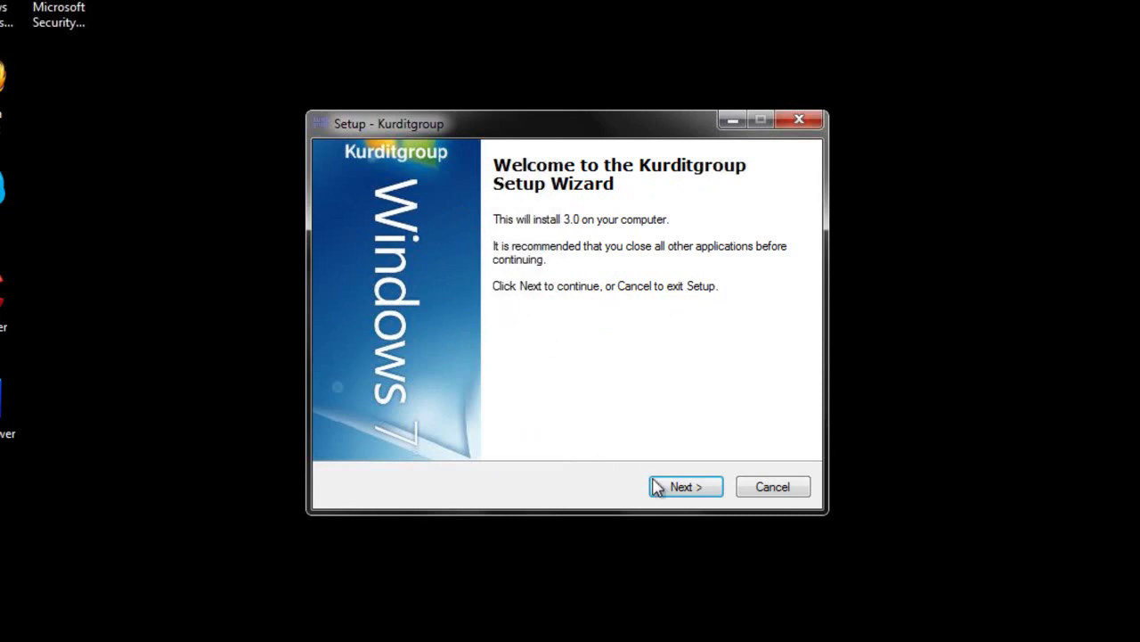
Continue past the Kurditgroup setup welcome page, read through the license agreement and accept it.
left_click(681, 489)
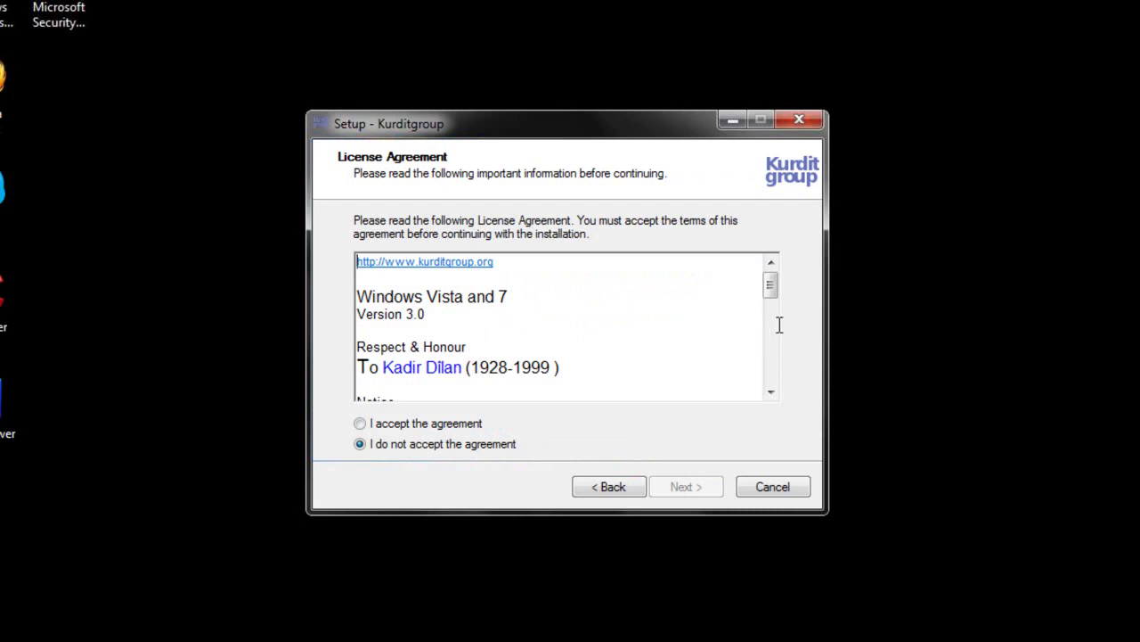
left_click_drag(775, 298, 784, 406)
left_click_drag(772, 366, 771, 285)
left_click_drag(779, 297, 745, 403)
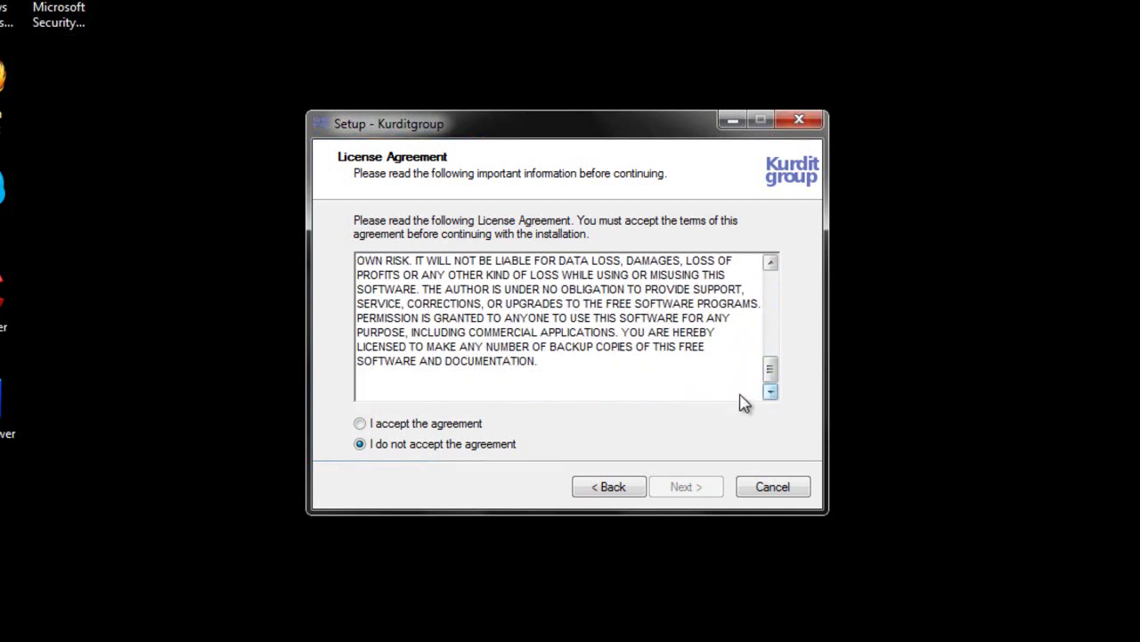
left_click(360, 425)
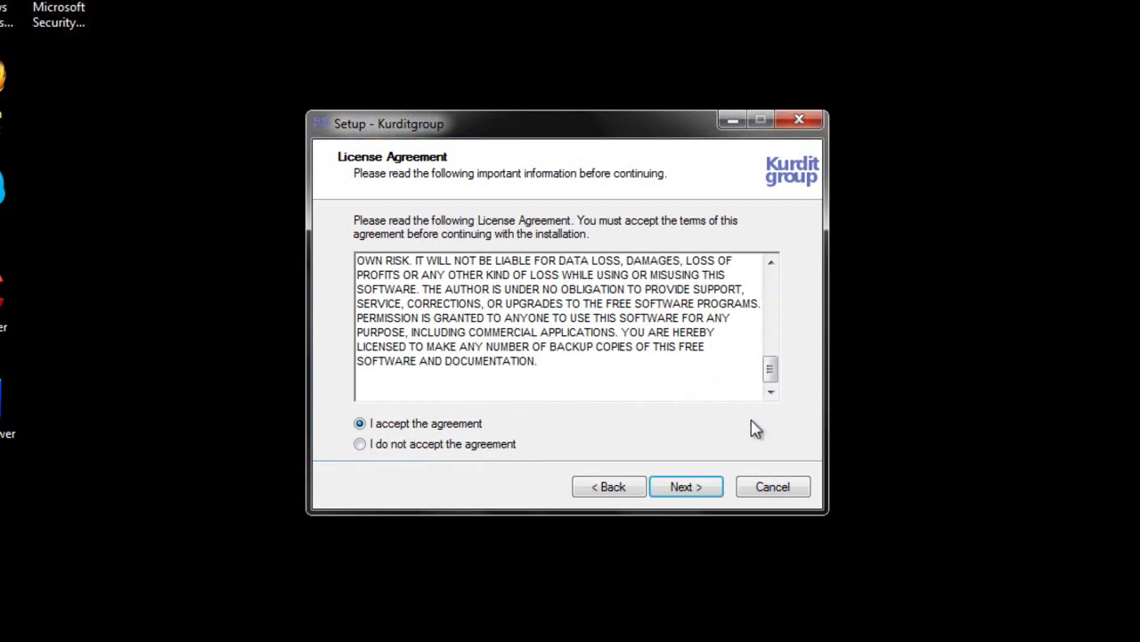
Install Kurditgroup with the Kurdi Sorani / Bahdini keyboard, close the completed installation and finish the setup wizard.
left_click(684, 488)
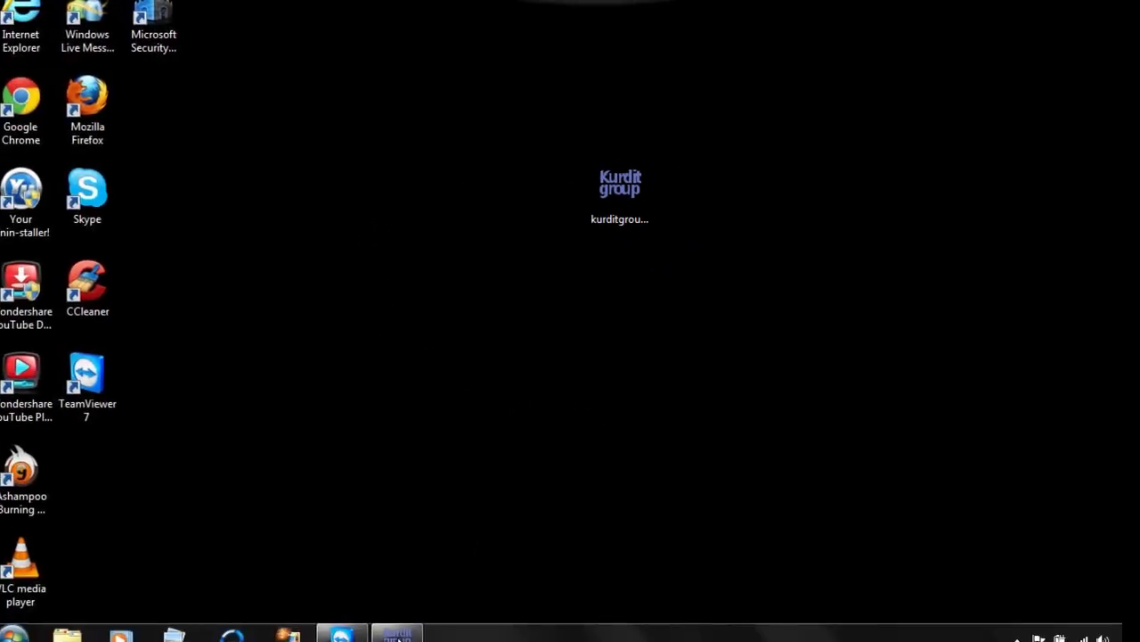
mouse_move(398, 634)
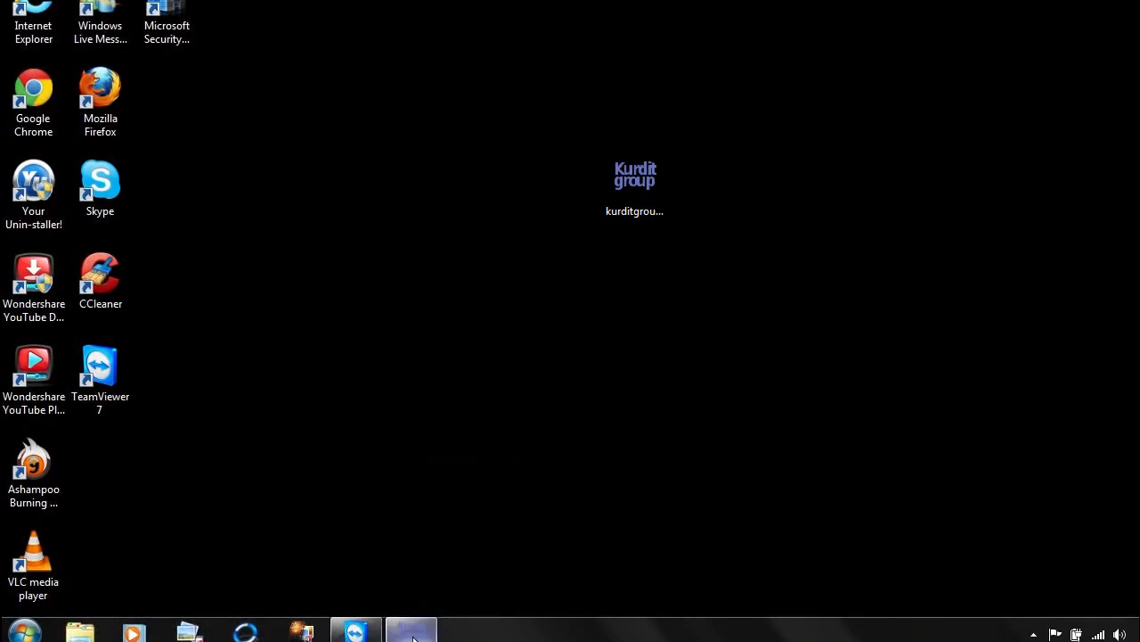
mouse_move(413, 637)
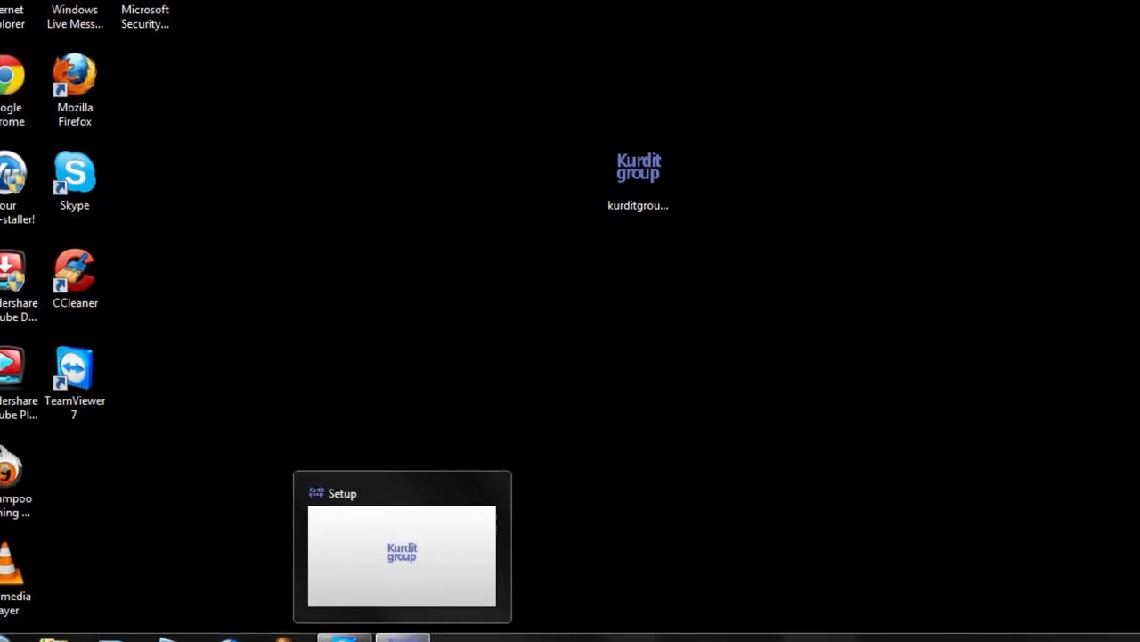
mouse_move(374, 608)
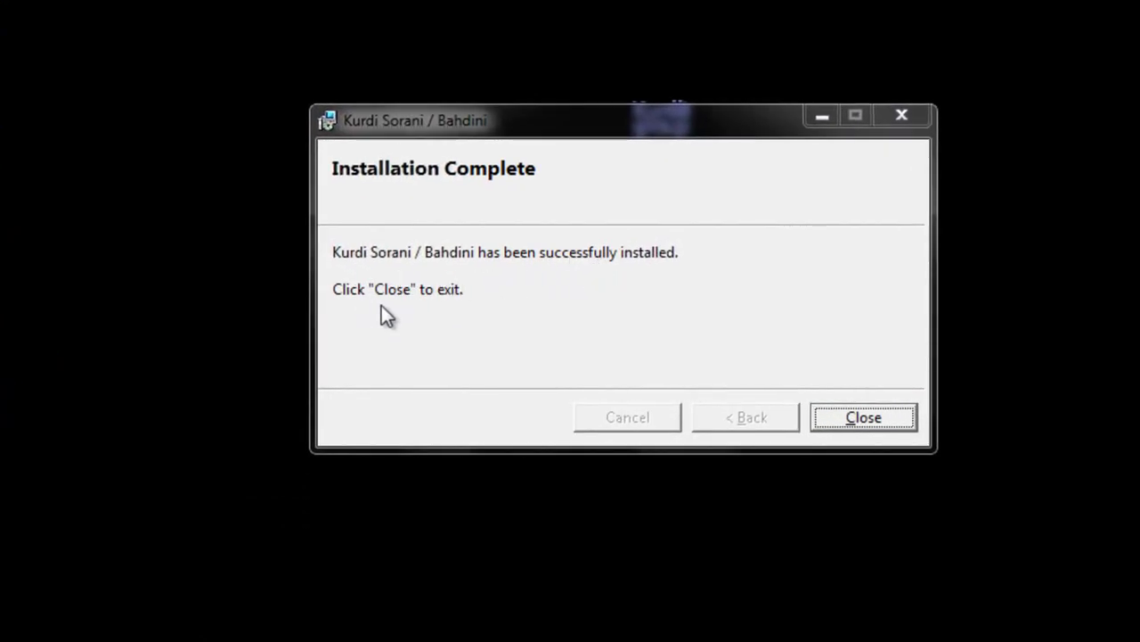
left_click(859, 419)
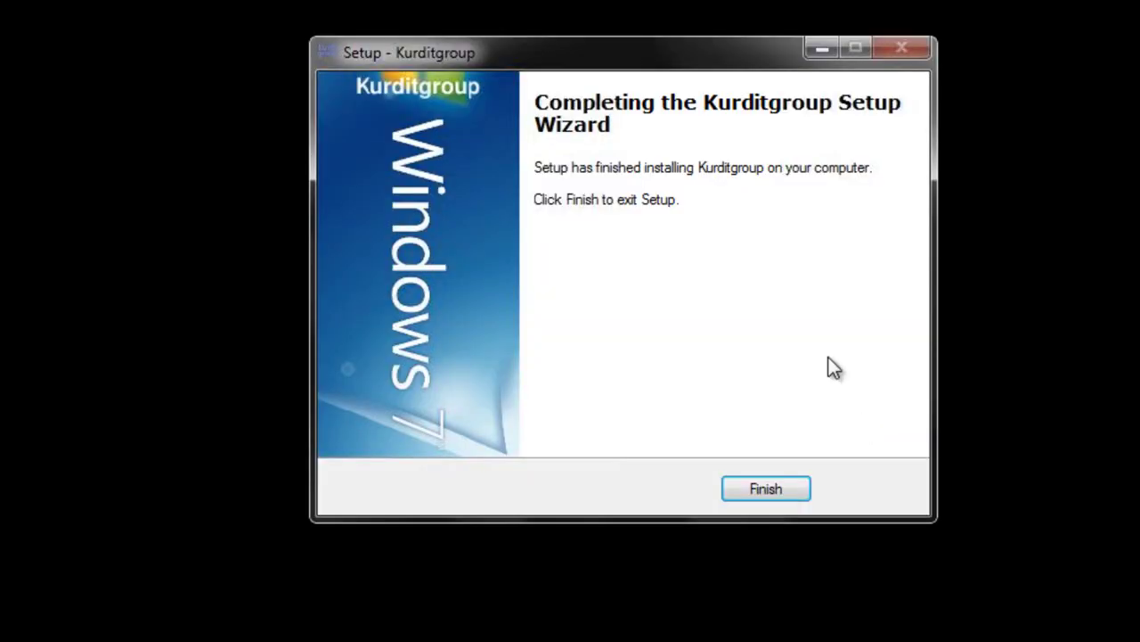
left_click(762, 491)
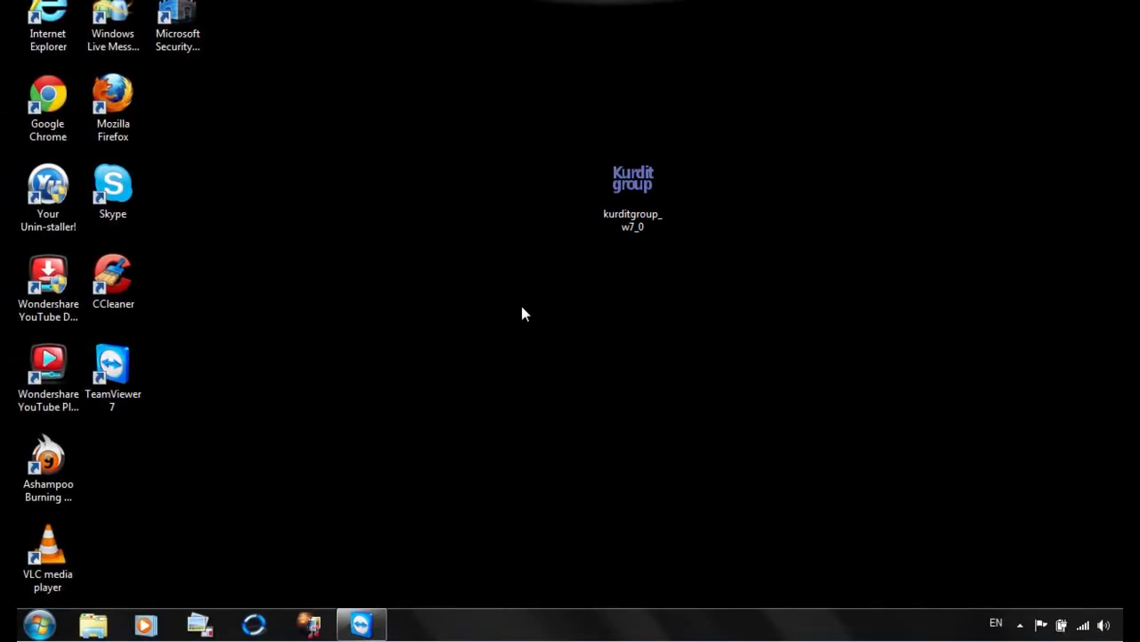
Refresh the desktop and move the kurditgroup_w7_0 installer icon up beside the columns of shortcuts.
right_click(521, 305)
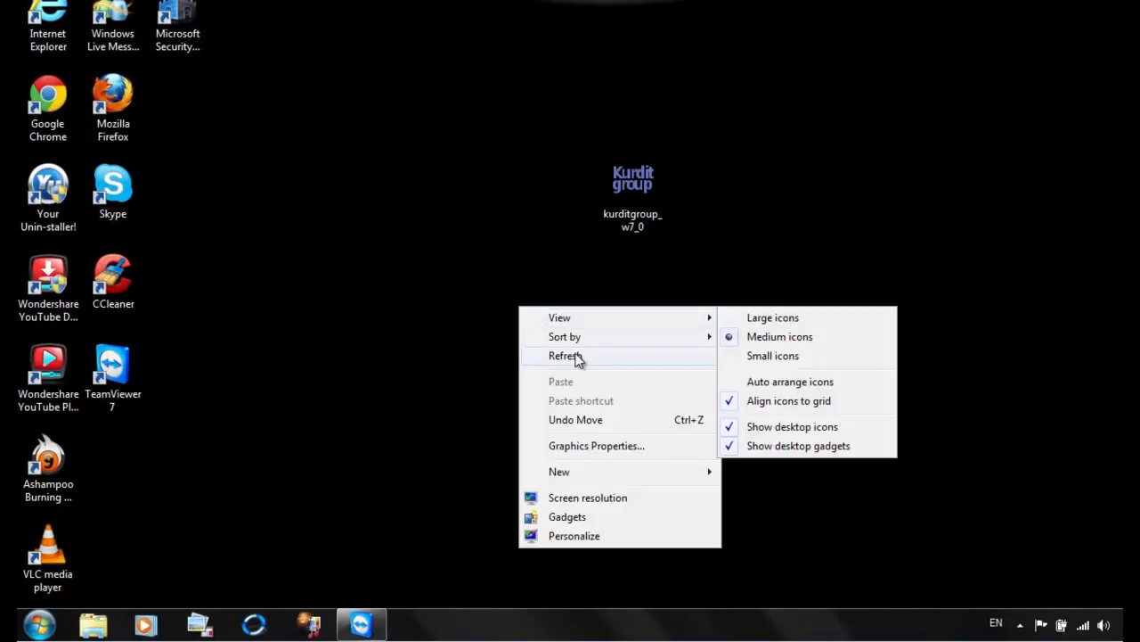
left_click(566, 356)
left_click_drag(626, 199, 657, 225)
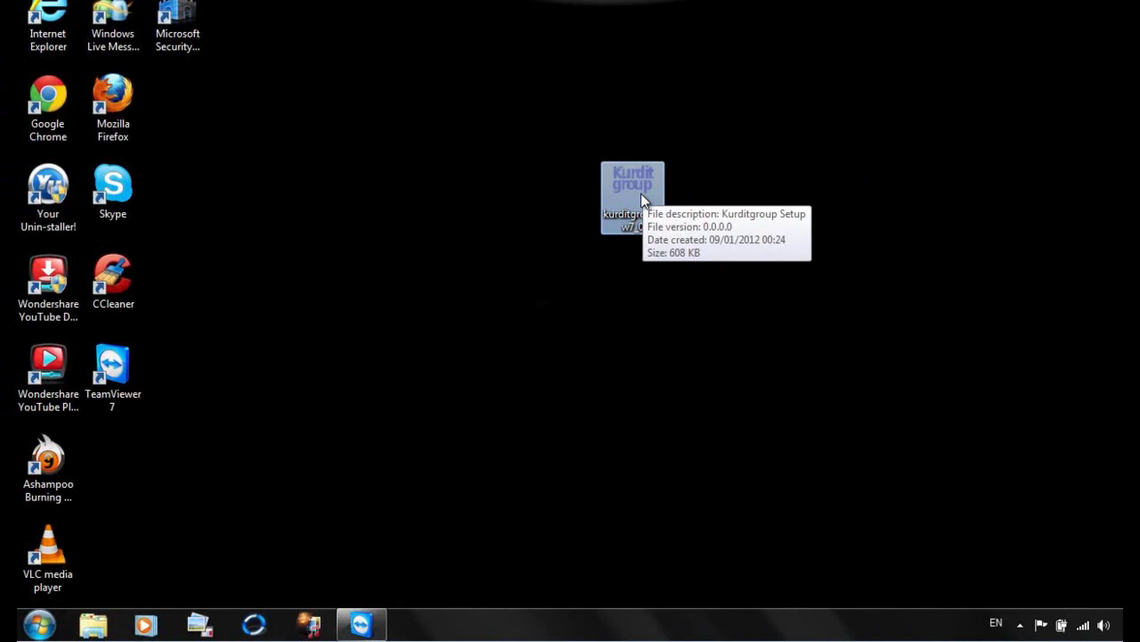
left_click_drag(643, 233, 992, 531)
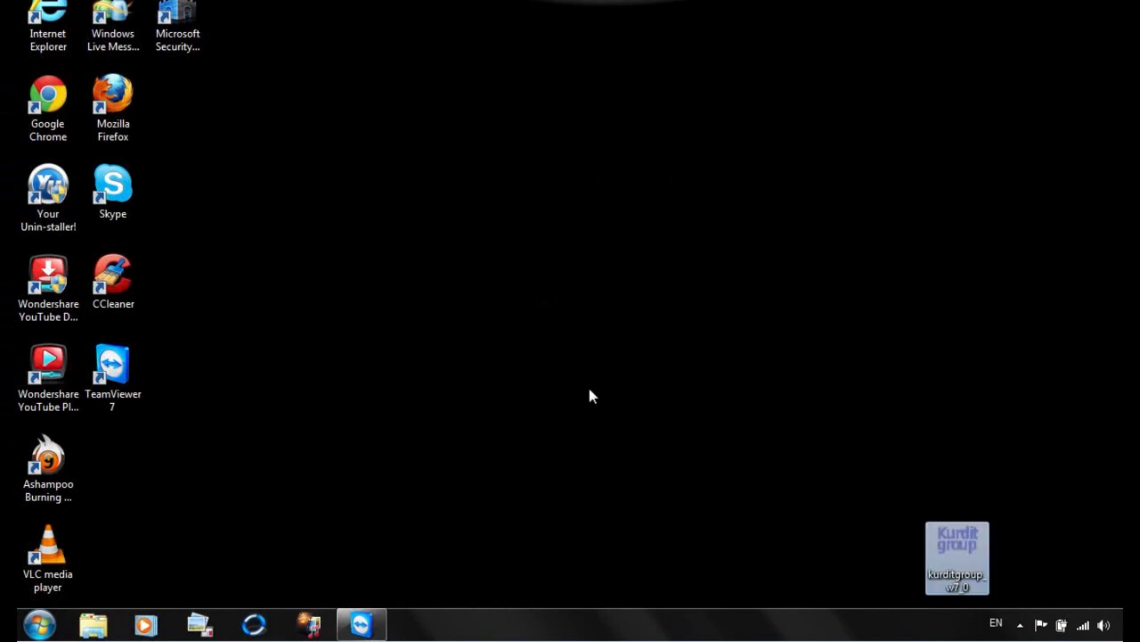
right_click(474, 336)
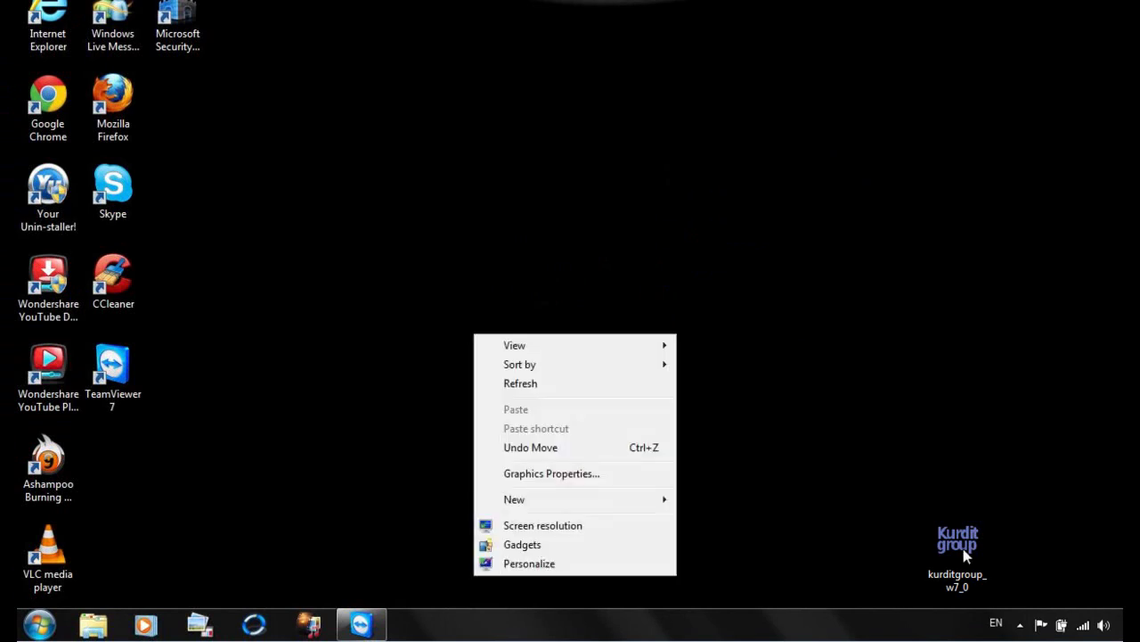
left_click(580, 385)
left_click_drag(958, 541, 346, 102)
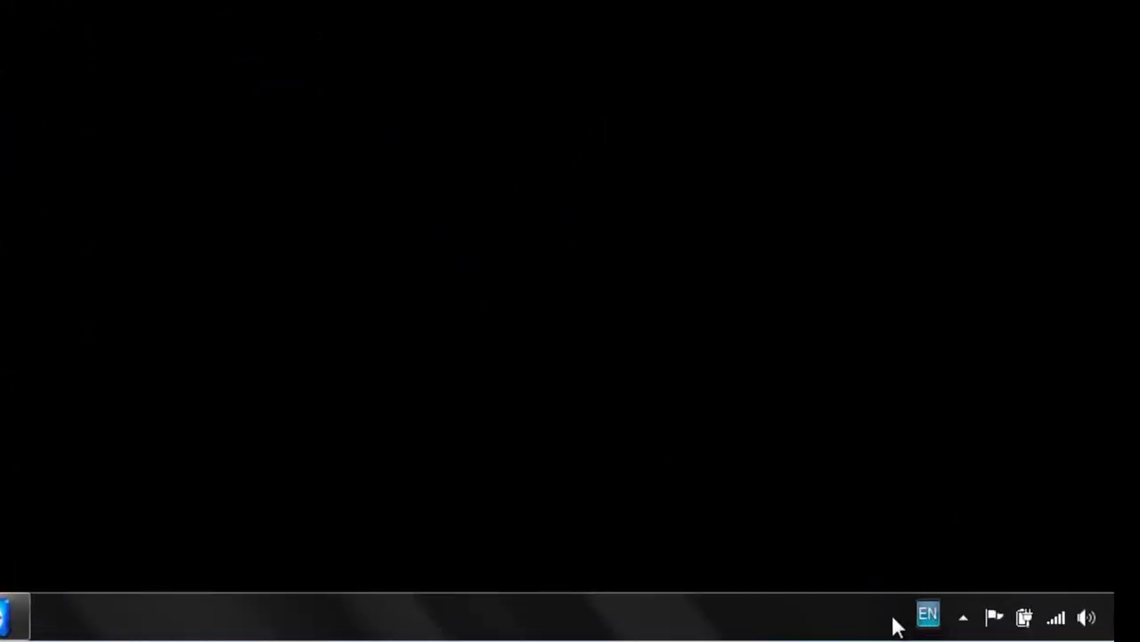
right_click(128, 261)
left_click(552, 437)
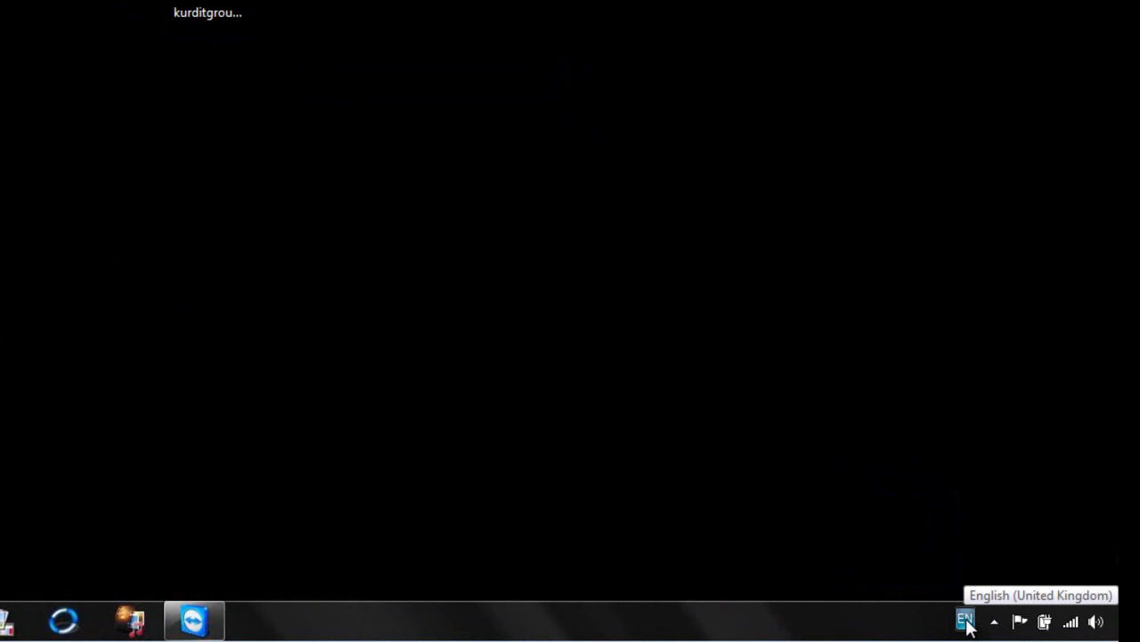
Switch the input language to Arabic (Iraq) and open a new text document created on the desktop.
left_click(966, 619)
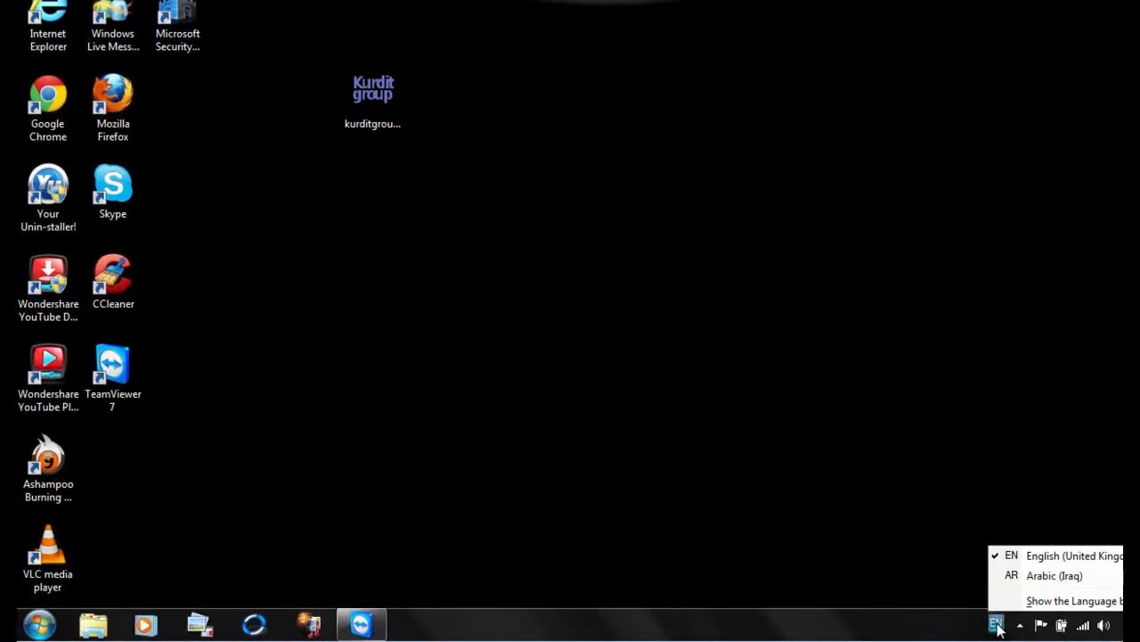
left_click(1038, 576)
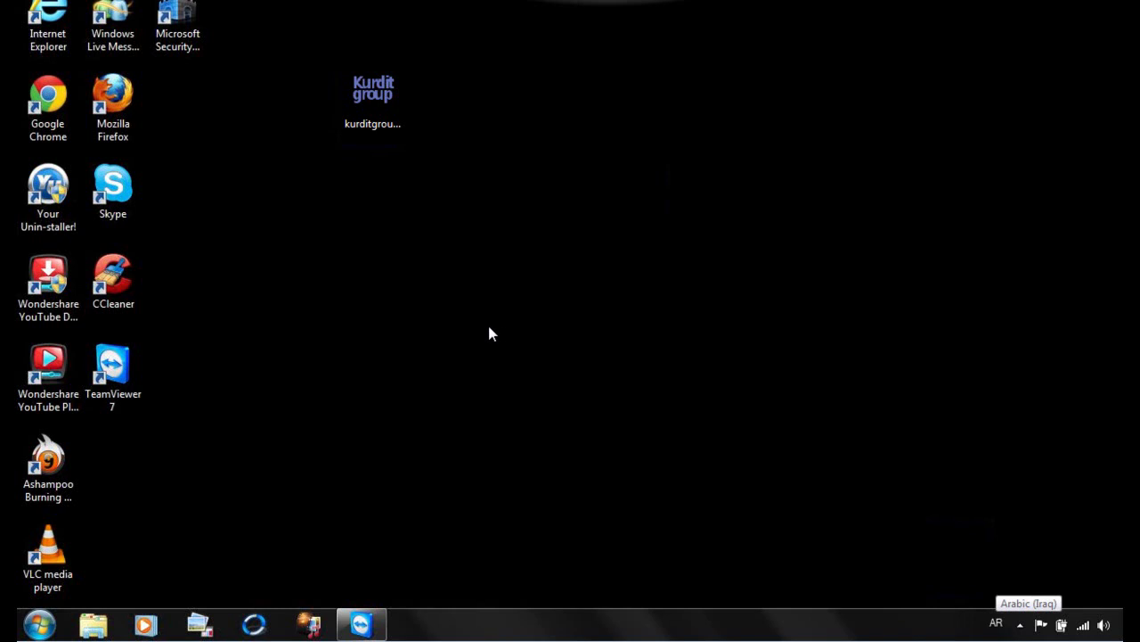
right_click(524, 321)
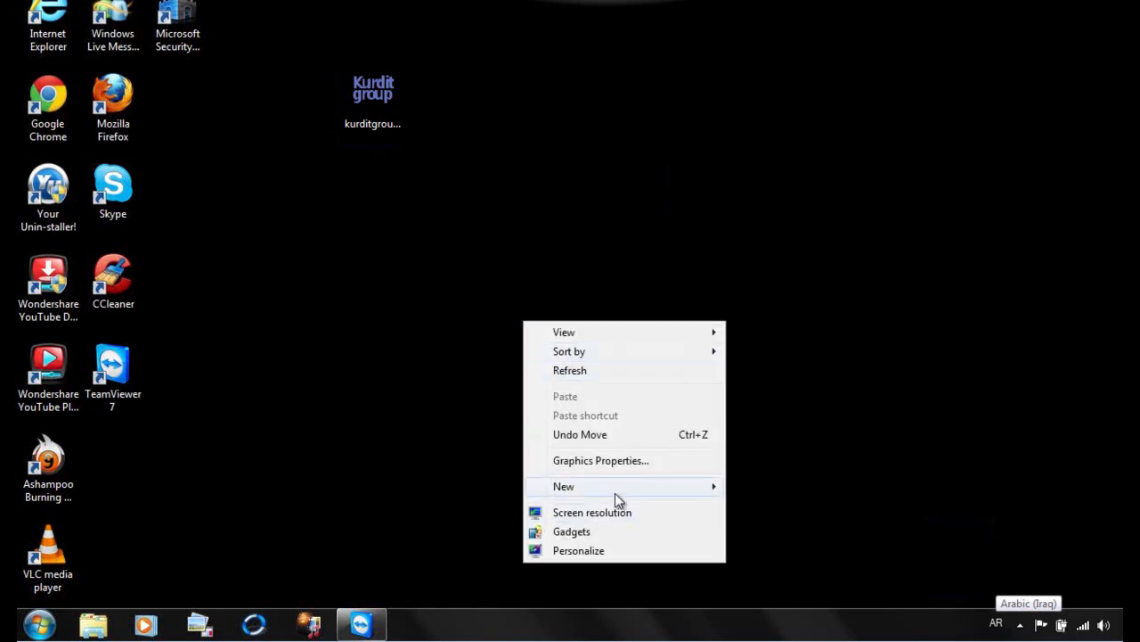
mouse_move(694, 489)
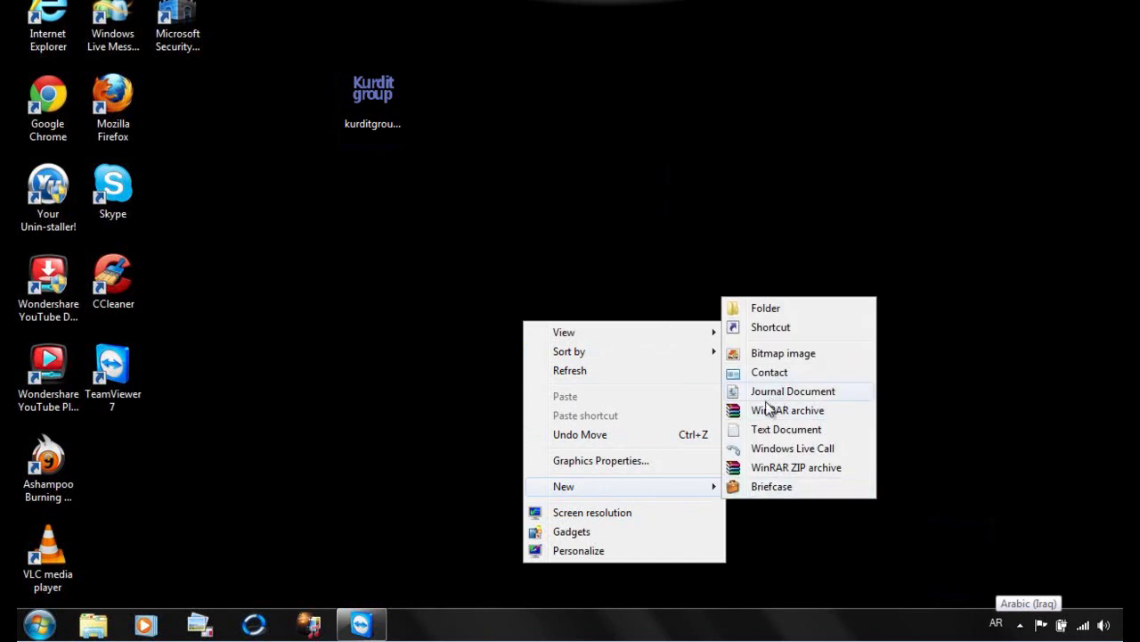
left_click(784, 430)
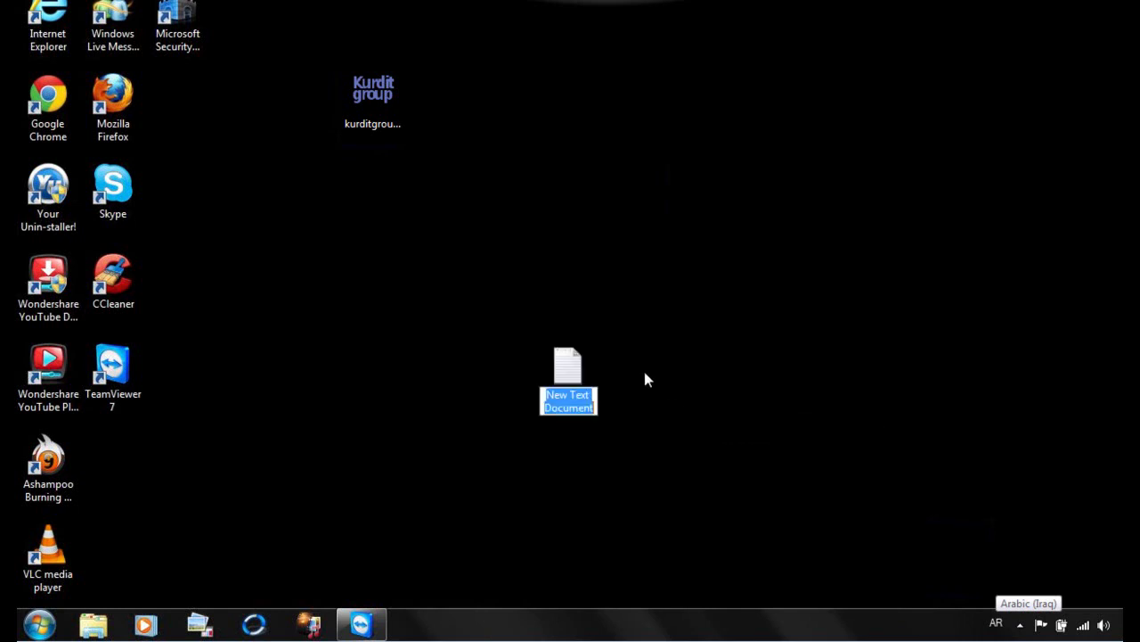
double_click(586, 385)
left_click_drag(492, 42, 534, 134)
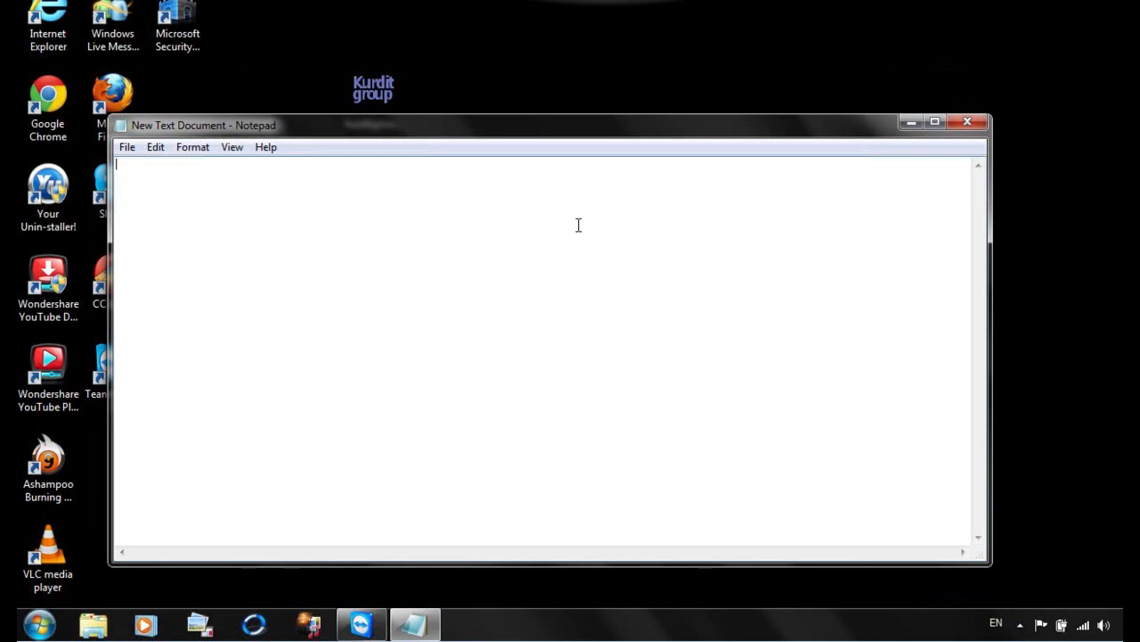
Try out the English (United Kingdom) keyboard with some random letters in the text document and erase them.
type("hjhgag")
key("BackSpace")
key("BackSpace")
Test typing in the text document with the Arabic (Iraq) input language, erase the text and close the document without saving.
left_click(996, 624)
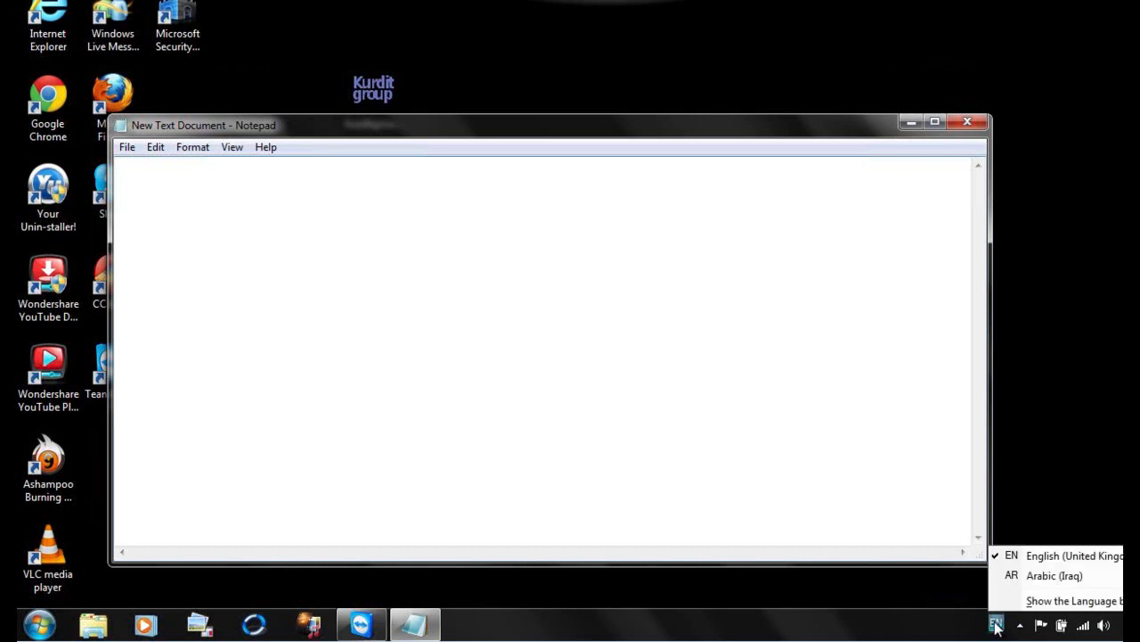
left_click(1014, 578)
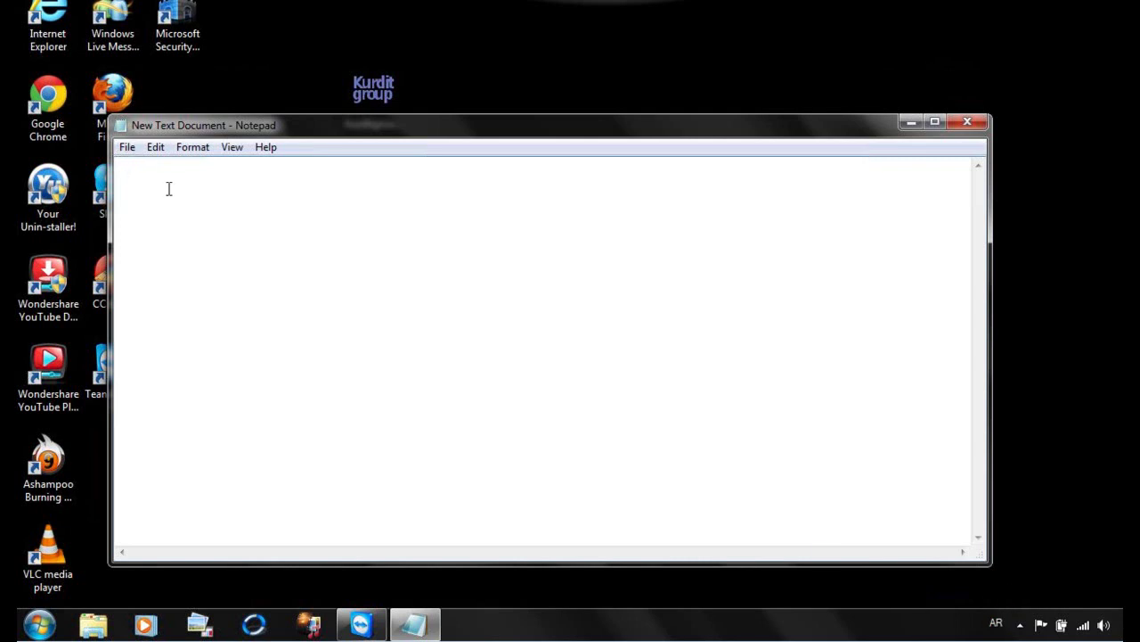
type("jkhasgcg")
key("BackSpace")
key("BackSpace")
key("BackSpace")
key("BackSpace")
key("BackSpace")
key("BackSpace")
key("BackSpace")
key("BackSpace")
left_click(967, 122)
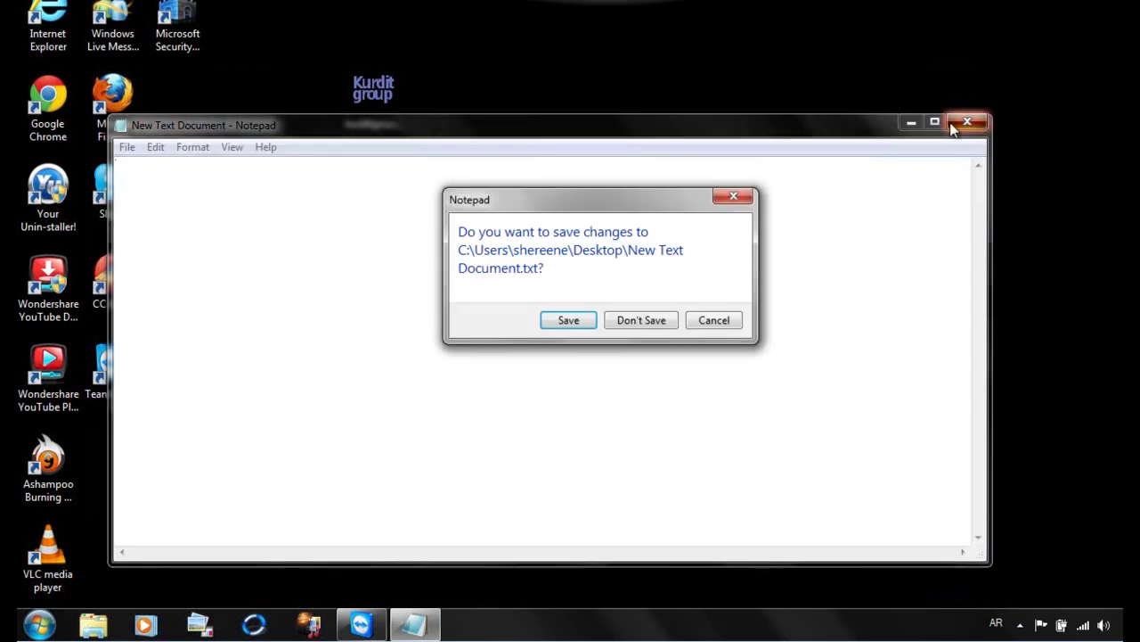
left_click(634, 323)
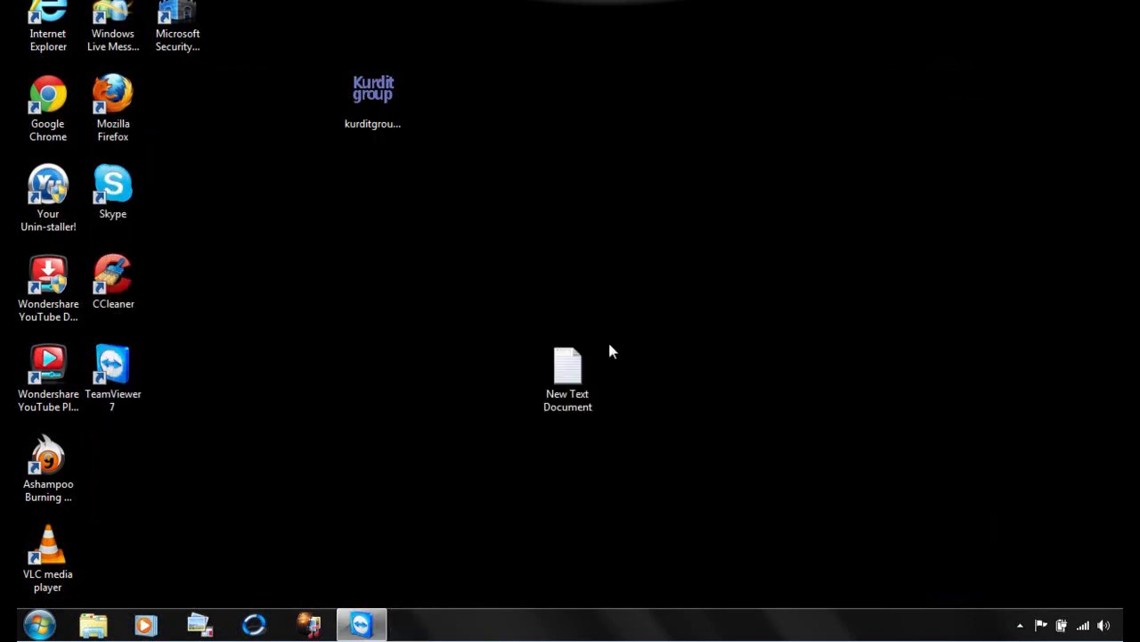
Find and open the Run dialog, and launch the On-Screen Keyboard with the command osk.
left_click(39, 624)
left_click(138, 581)
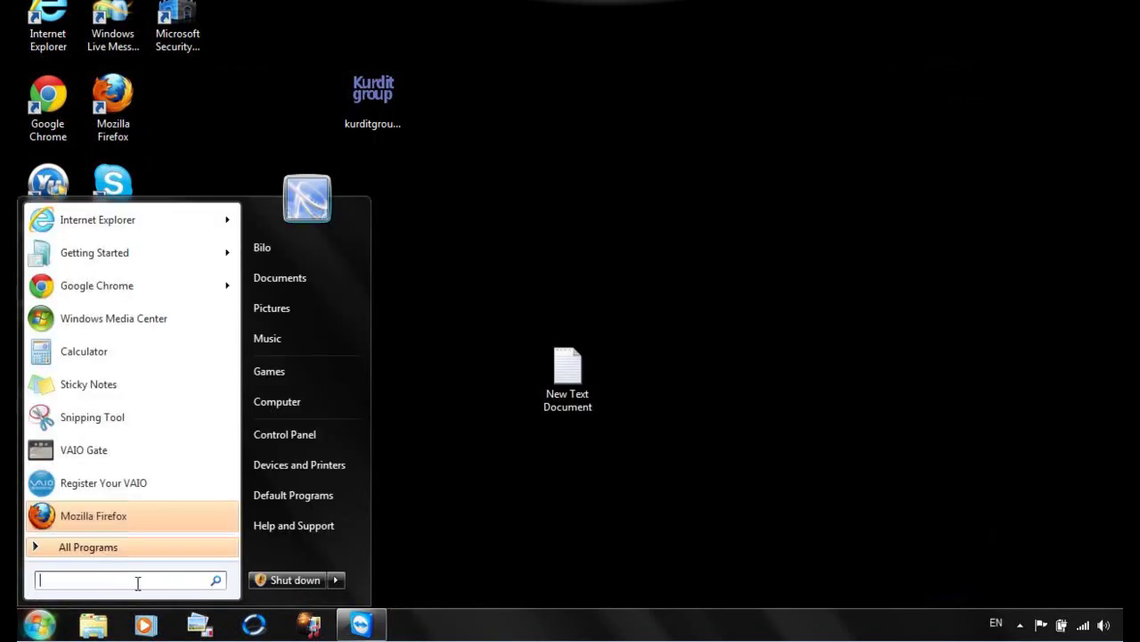
type("run")
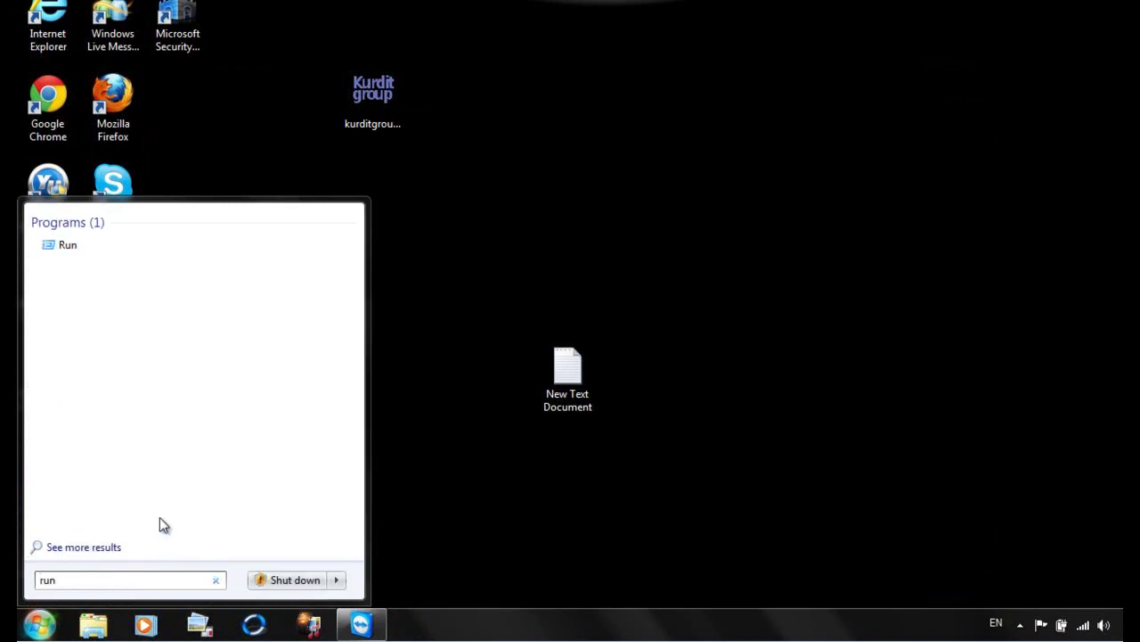
left_click(70, 248)
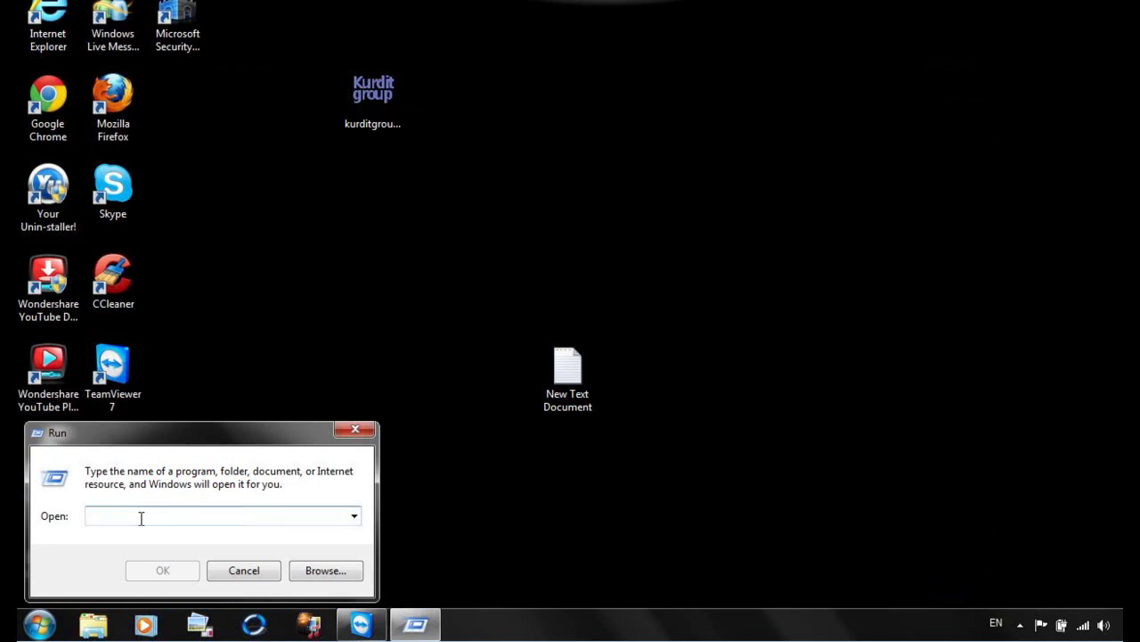
type("osk")
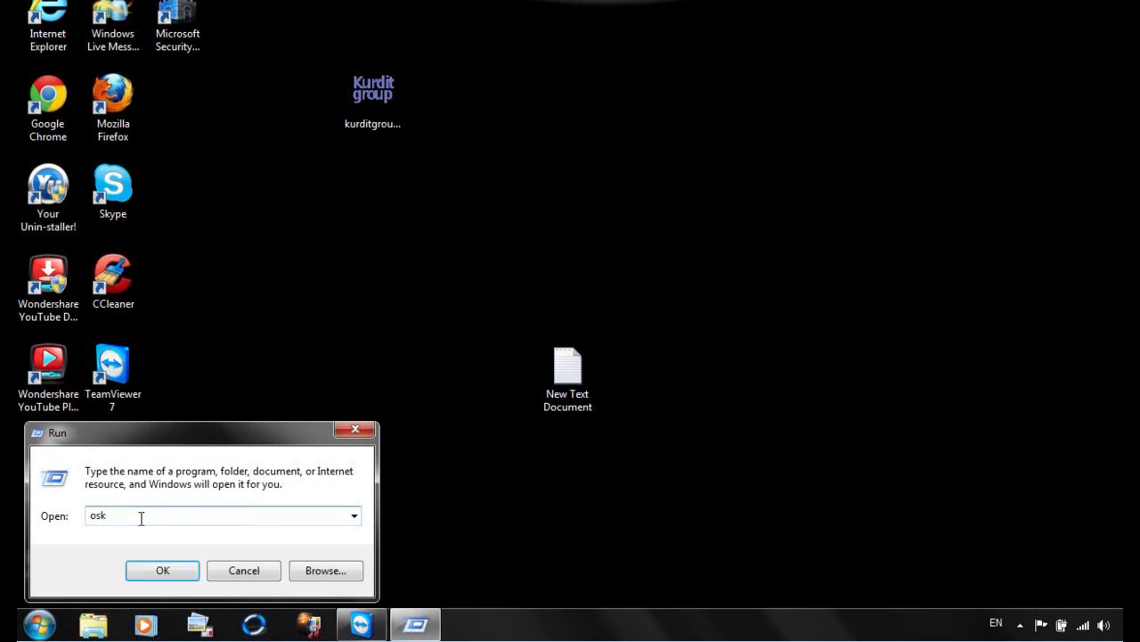
key("Return")
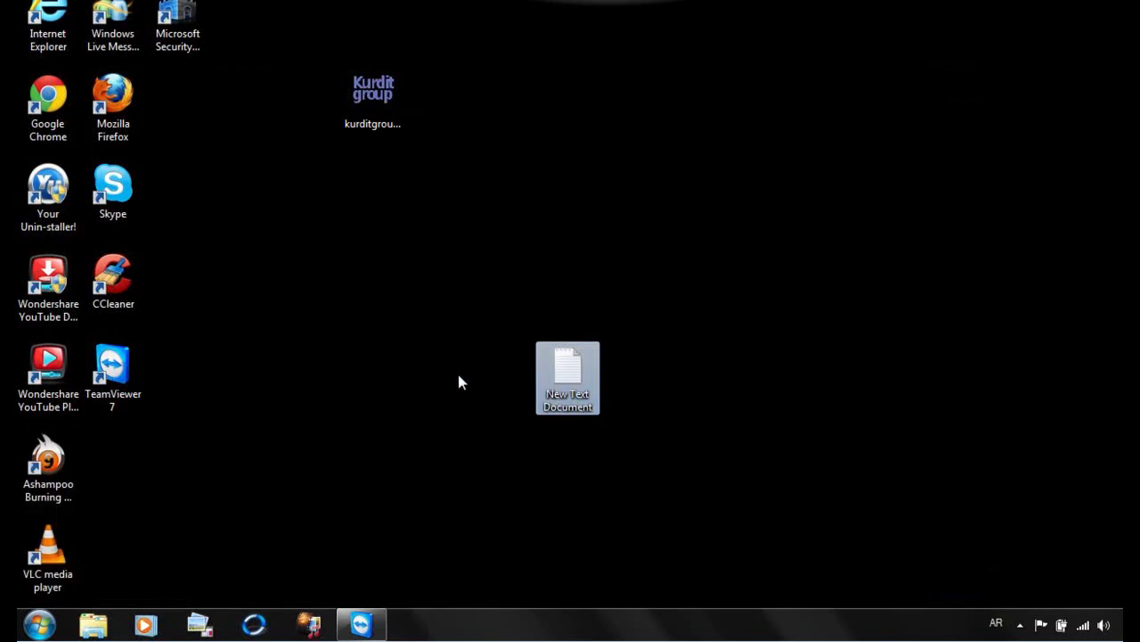
left_click_drag(461, 76, 463, 103)
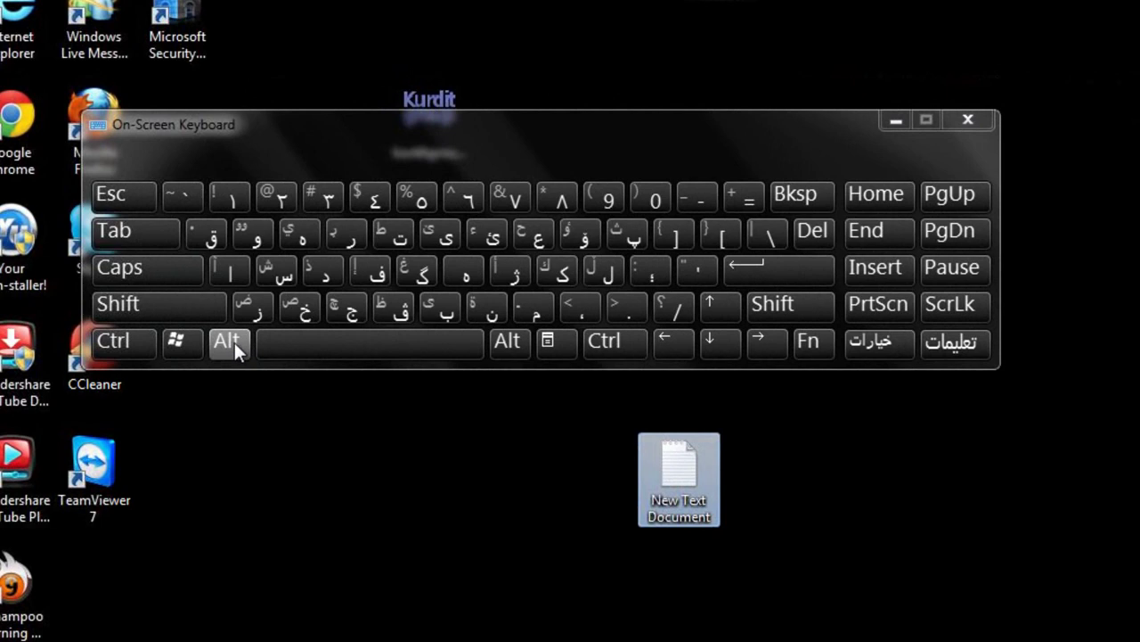
Switch the input language to English using the on-screen keyboard and close the text document's properties.
left_click(235, 346)
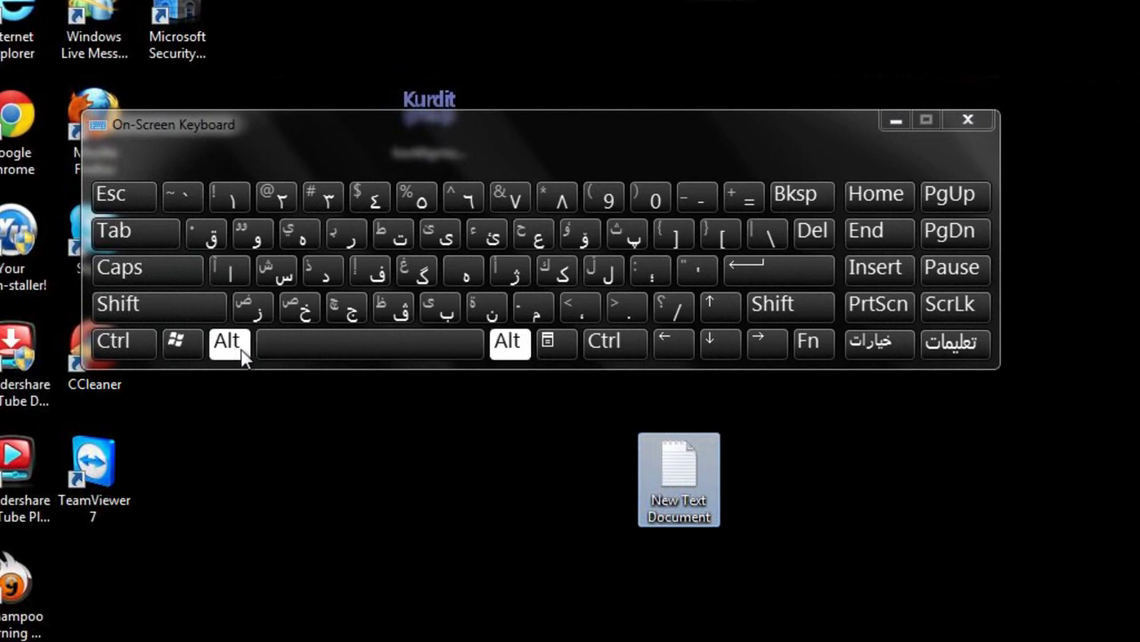
left_click(784, 306)
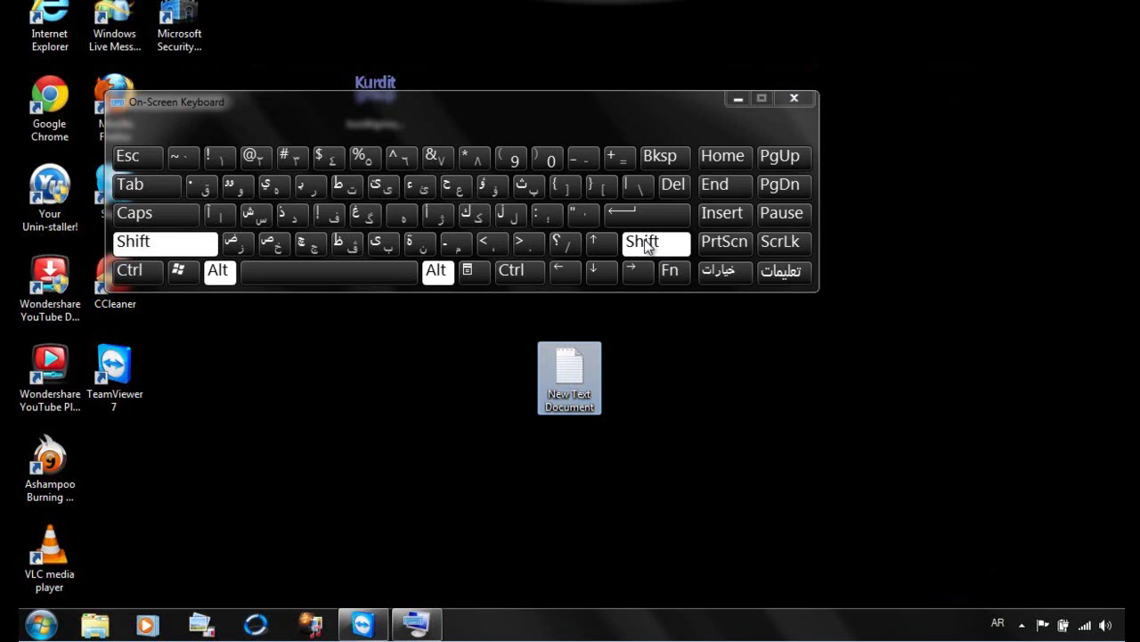
double_click(567, 379, "alt+shift")
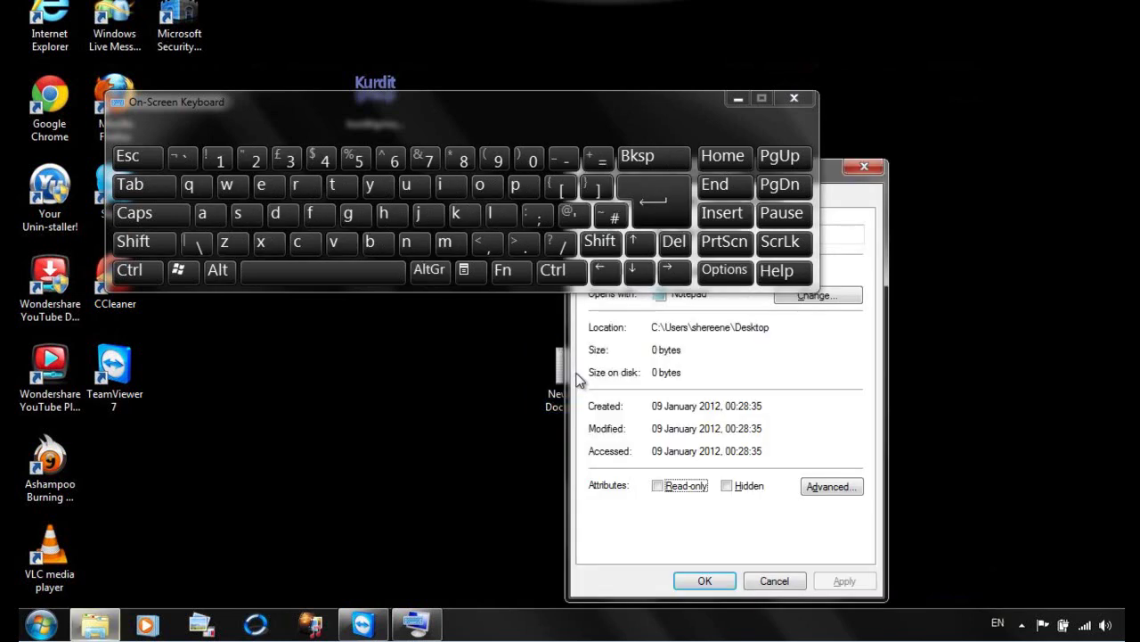
left_click(867, 168)
Open New Text Document, move the on-screen keyboard higher and use it to switch the input language to Arabic.
double_click(571, 384)
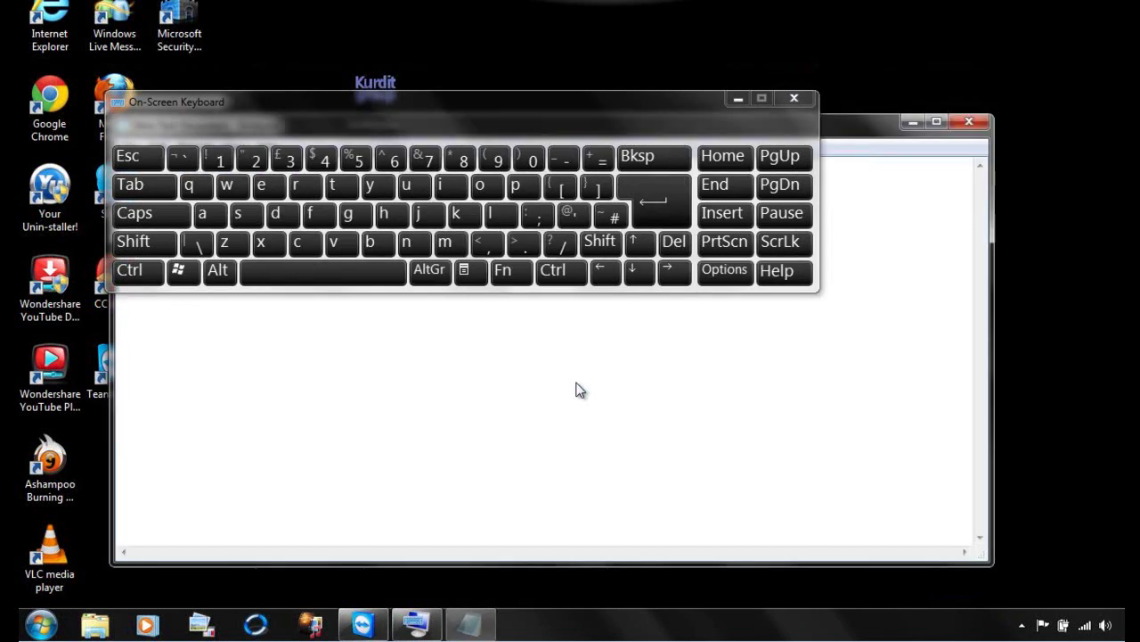
left_click_drag(697, 97, 667, 19)
left_click(194, 198)
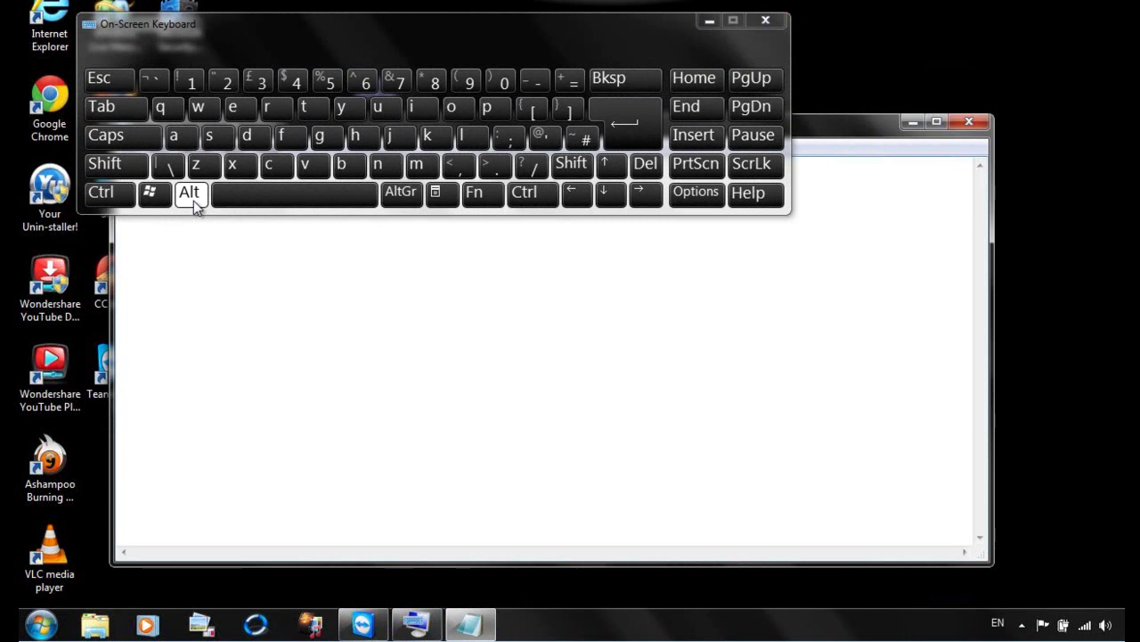
left_click(571, 163)
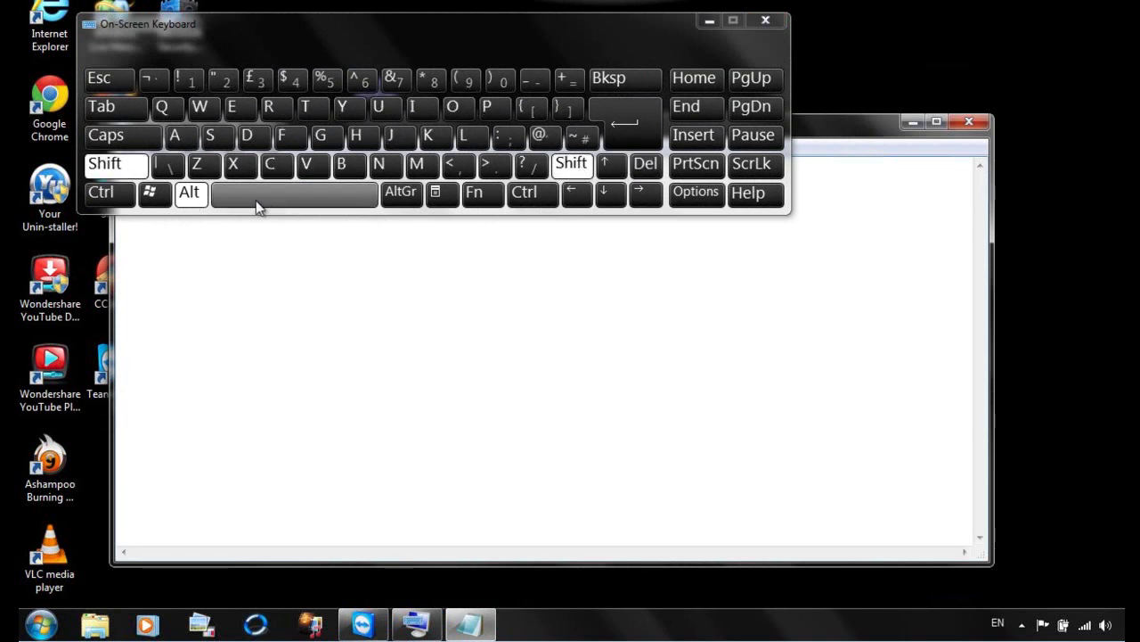
left_click(191, 196)
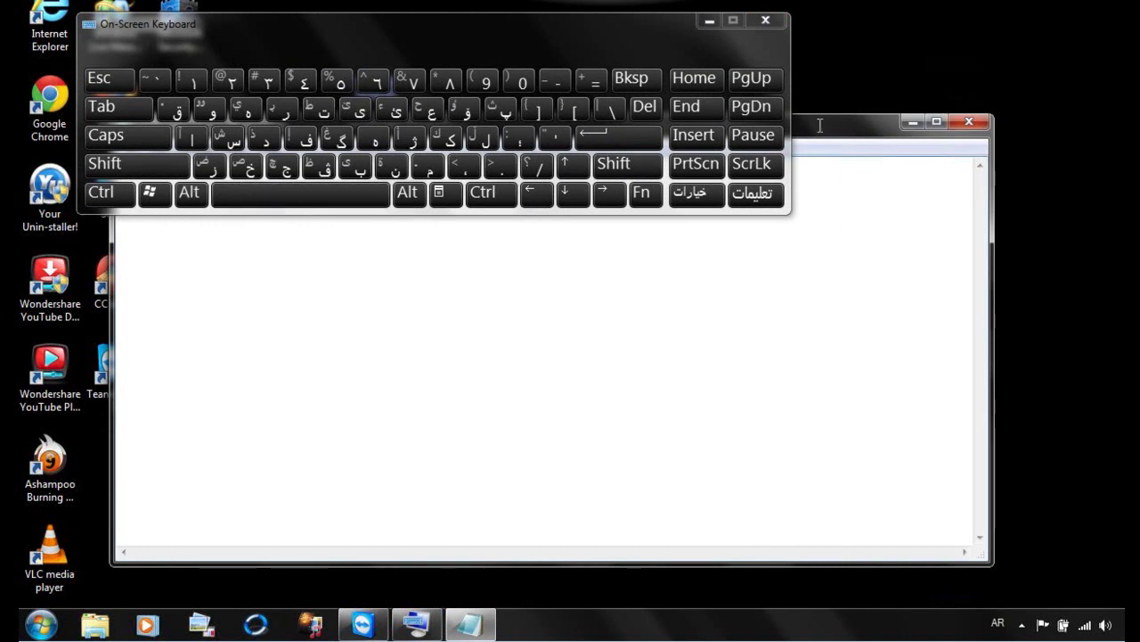
Move the Notepad window below the On-Screen Keyboard and set its font to Bold Oblique, size 20, leaving the document empty.
left_click_drag(827, 126, 818, 223)
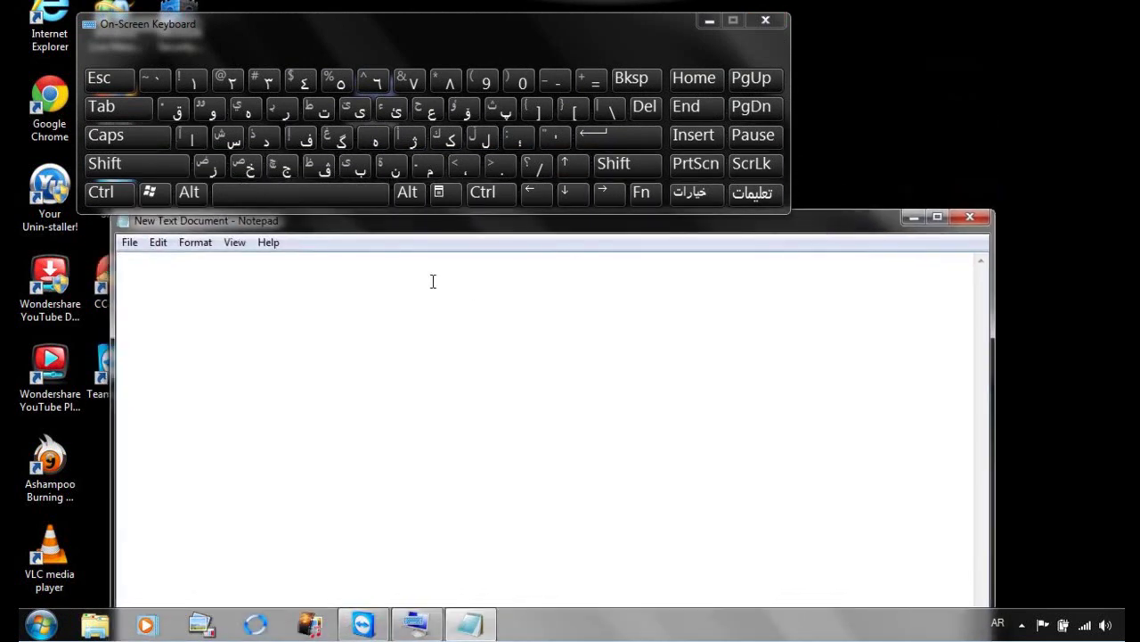
left_click(304, 139)
left_click(196, 242)
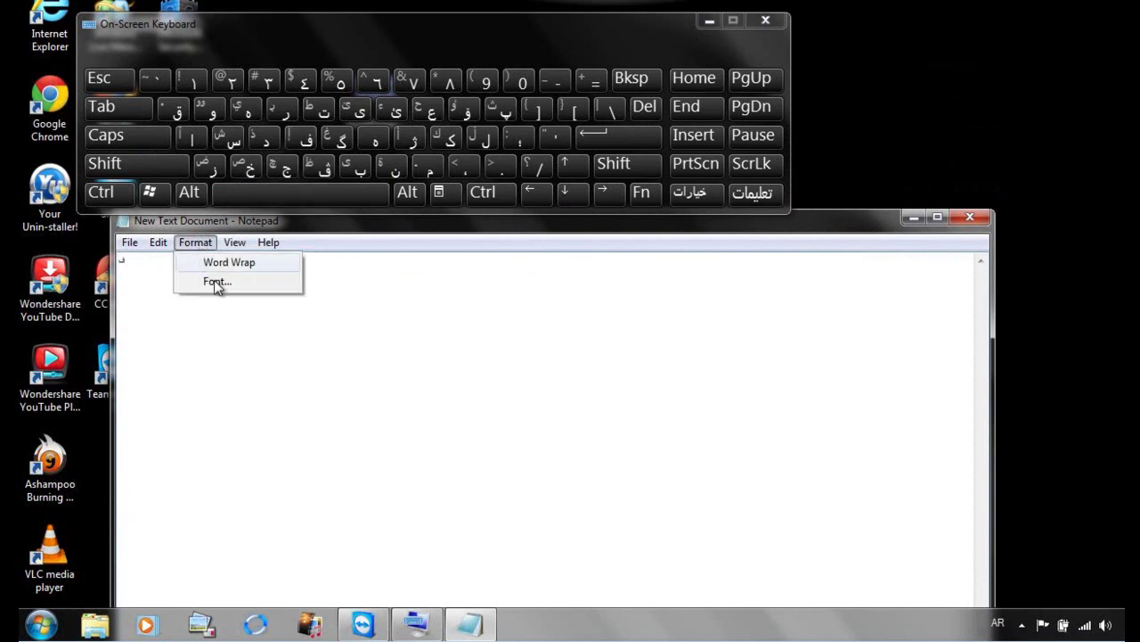
left_click(219, 281)
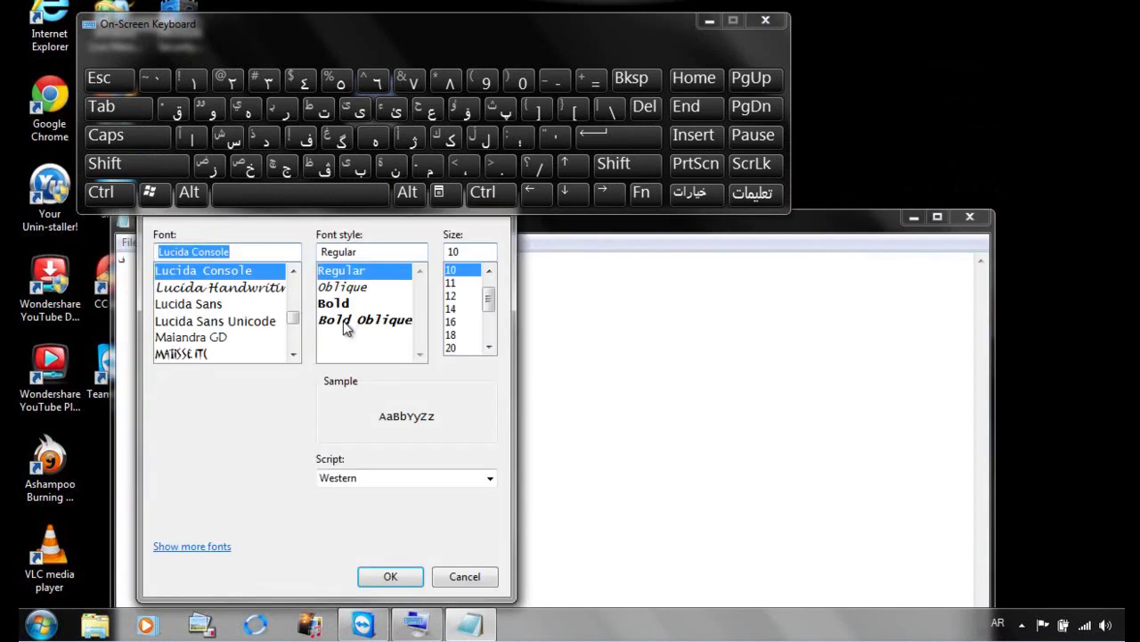
left_click(344, 321)
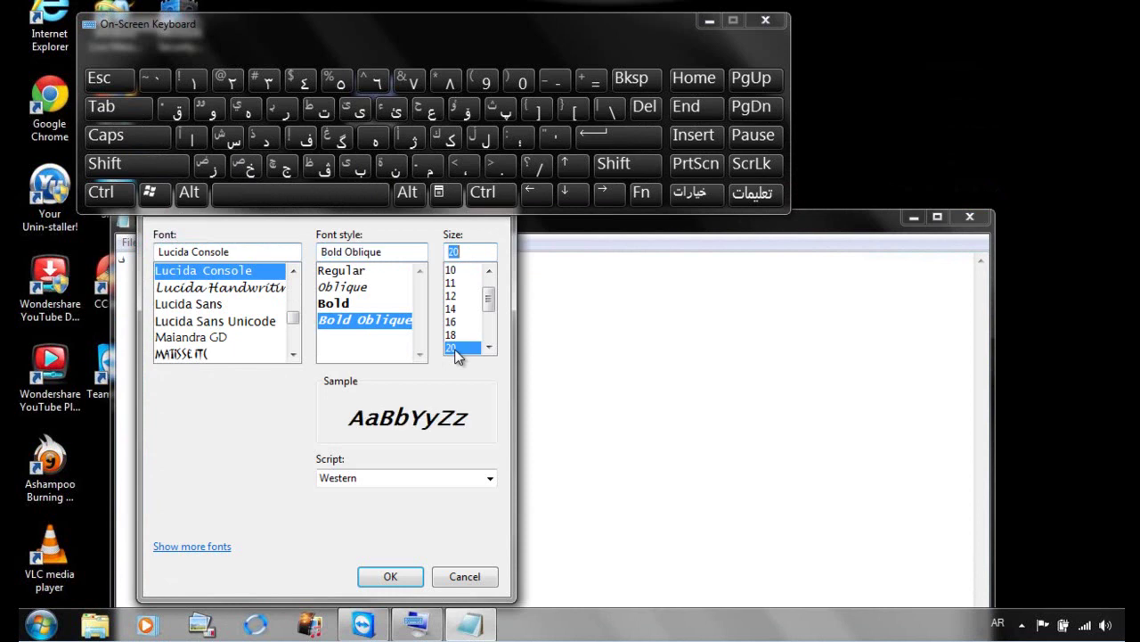
left_click(399, 581)
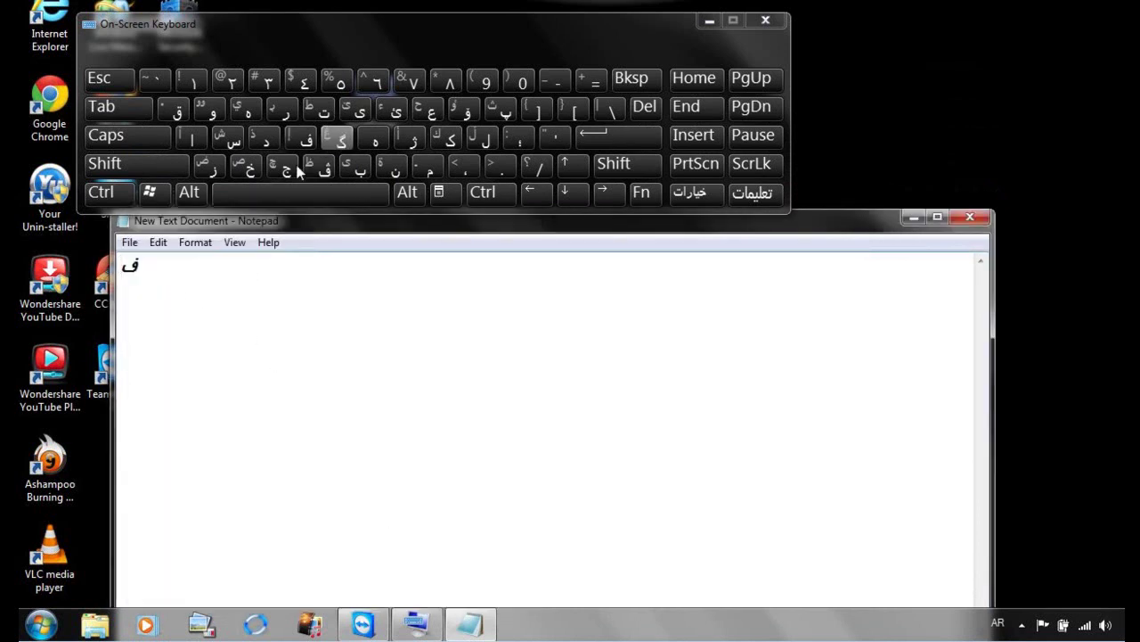
key("BackSpace")
Enter the word کورد followed by a space in the text document using the On-Screen Keyboard.
left_click(450, 143)
left_click(215, 113)
left_click(283, 113)
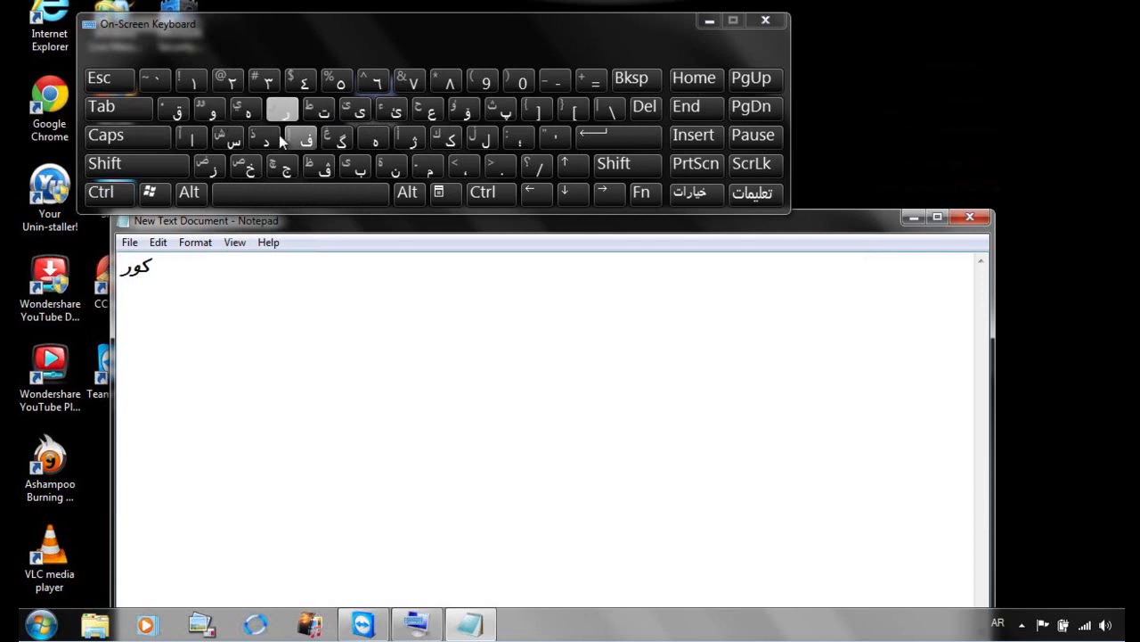
left_click(272, 140)
left_click(330, 197)
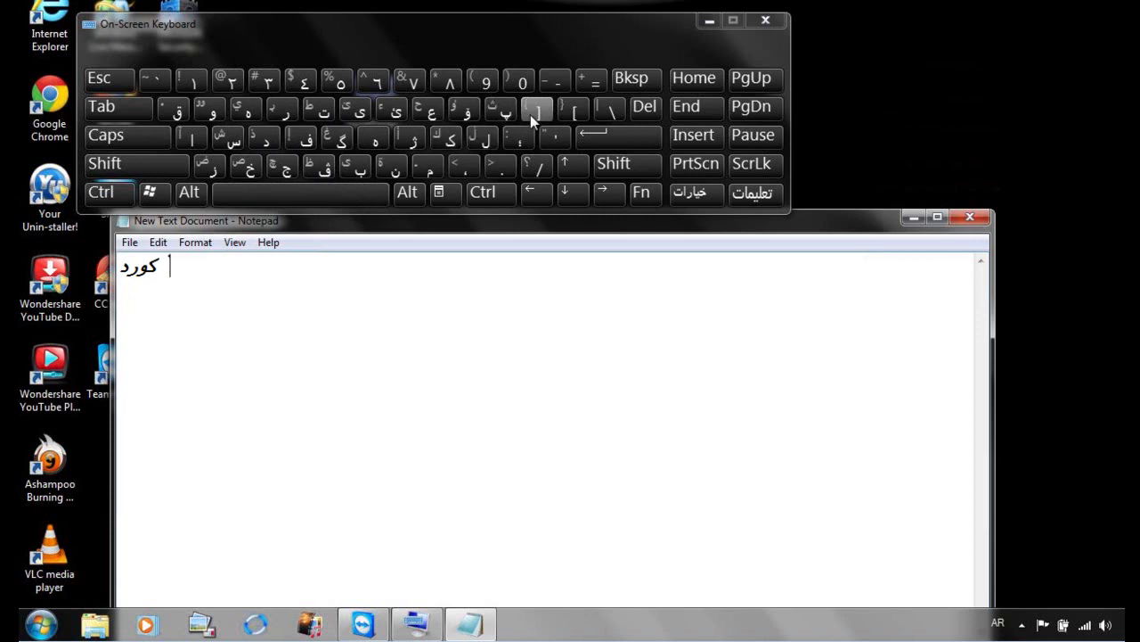
left_click(197, 141)
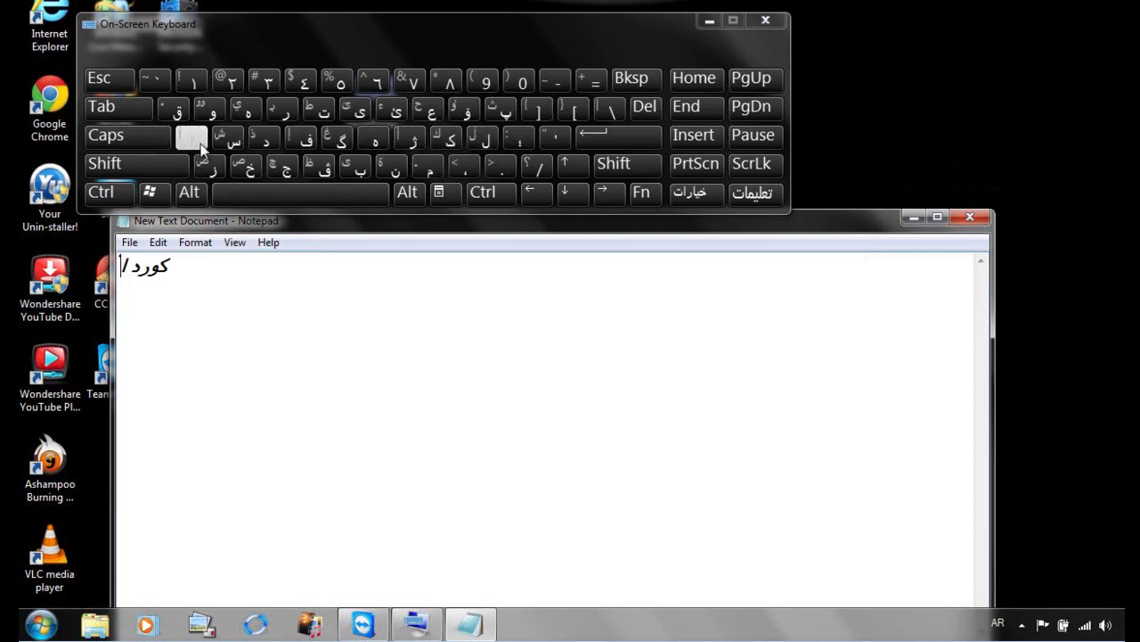
left_click(619, 134)
left_click(647, 108)
left_click(631, 78)
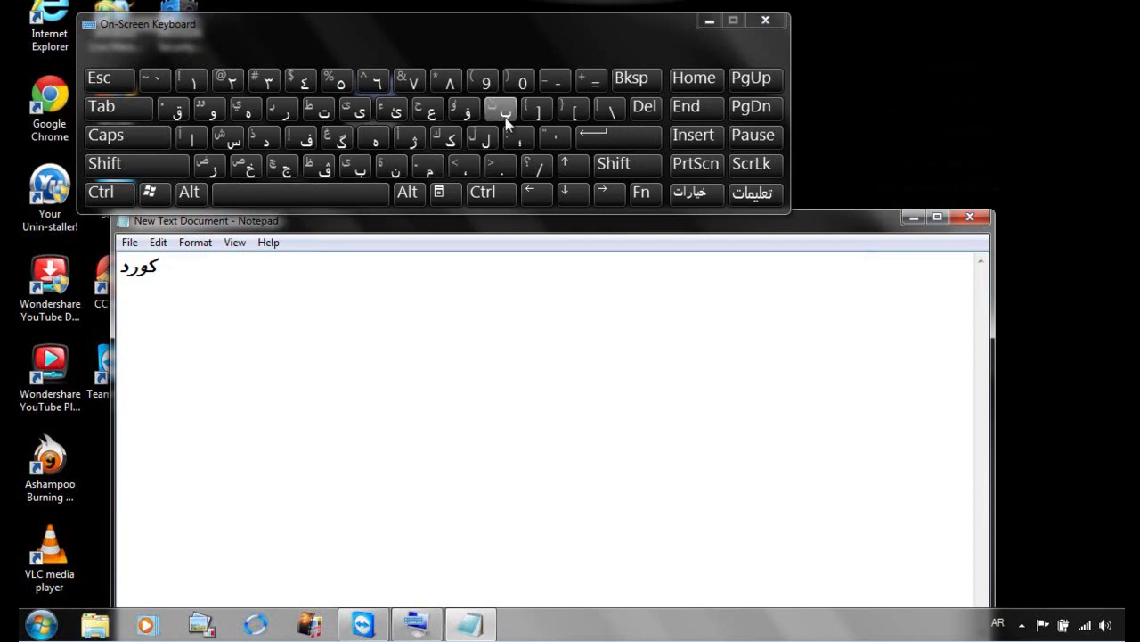
left_click(560, 80)
key("BackSpace")
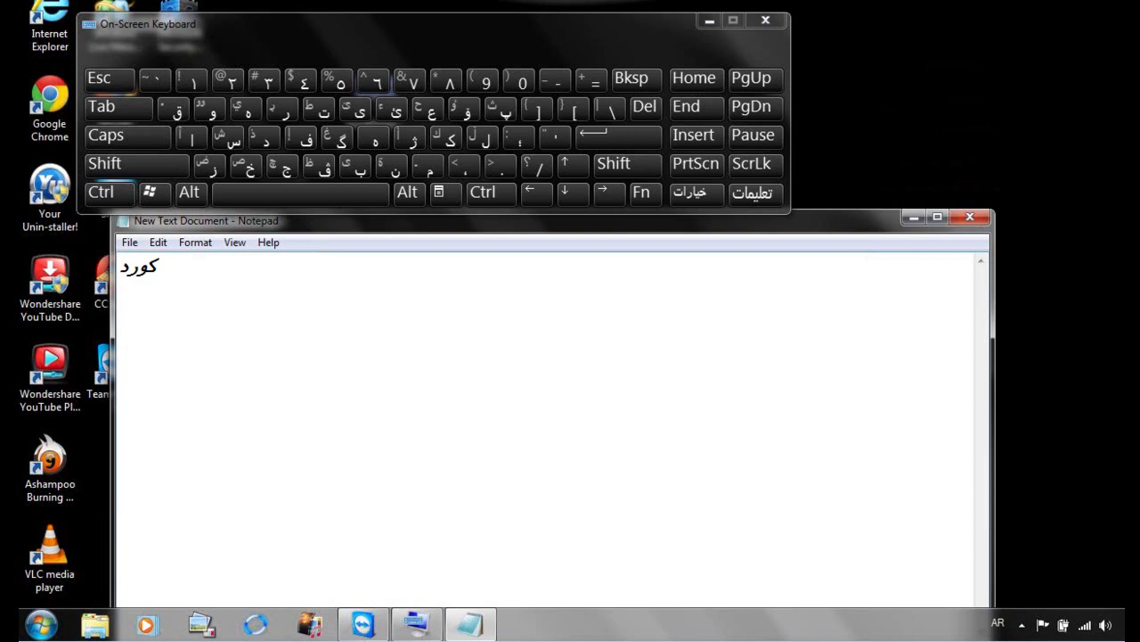
Continue the line after کورد with the words ئایتی گرووپ.
left_click(422, 163)
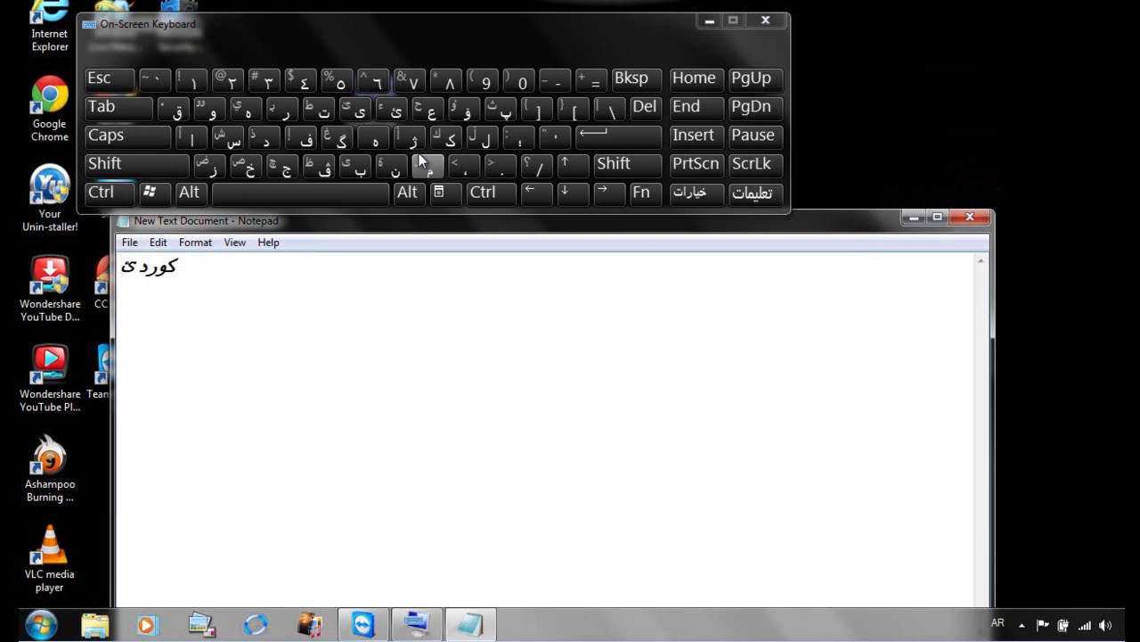
type("اتی")
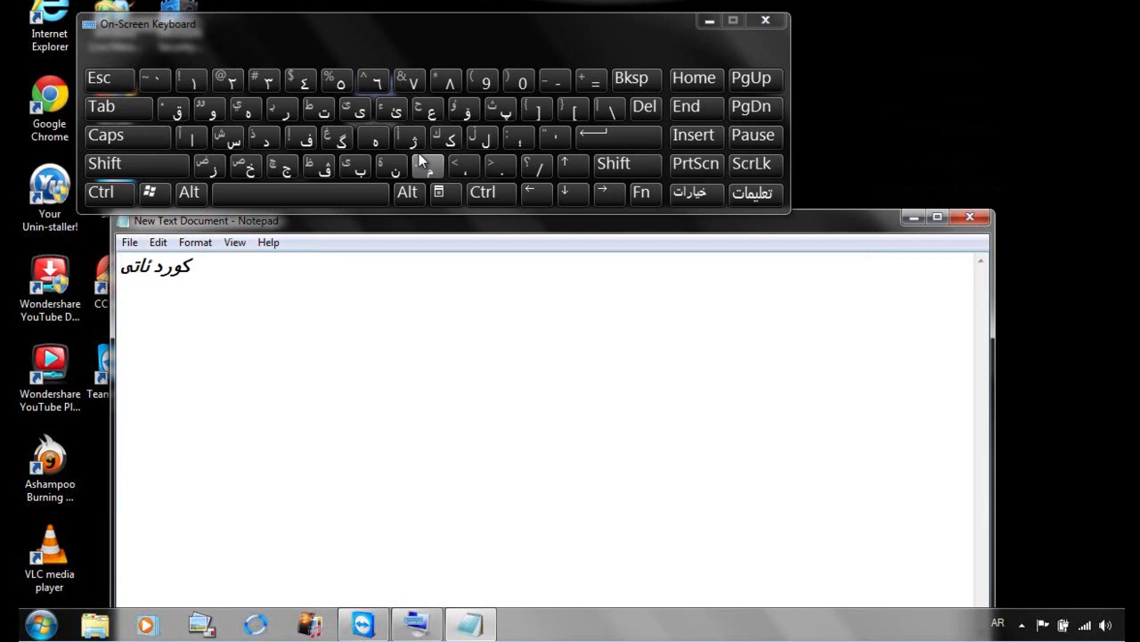
key("BackSpace")
key("BackSpace")
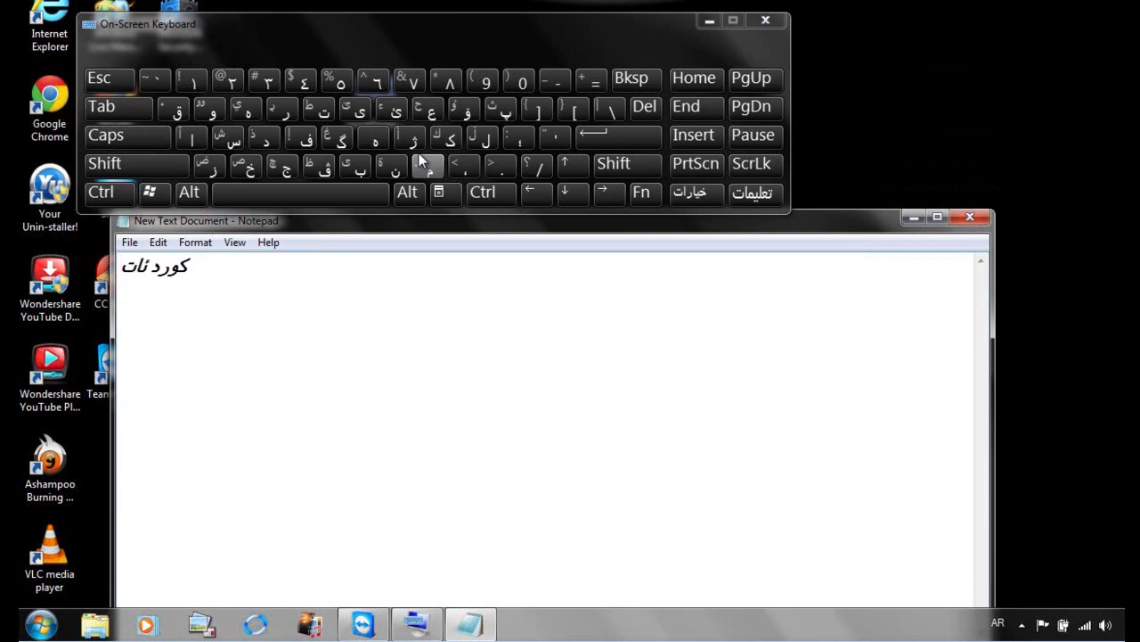
type("یتی")
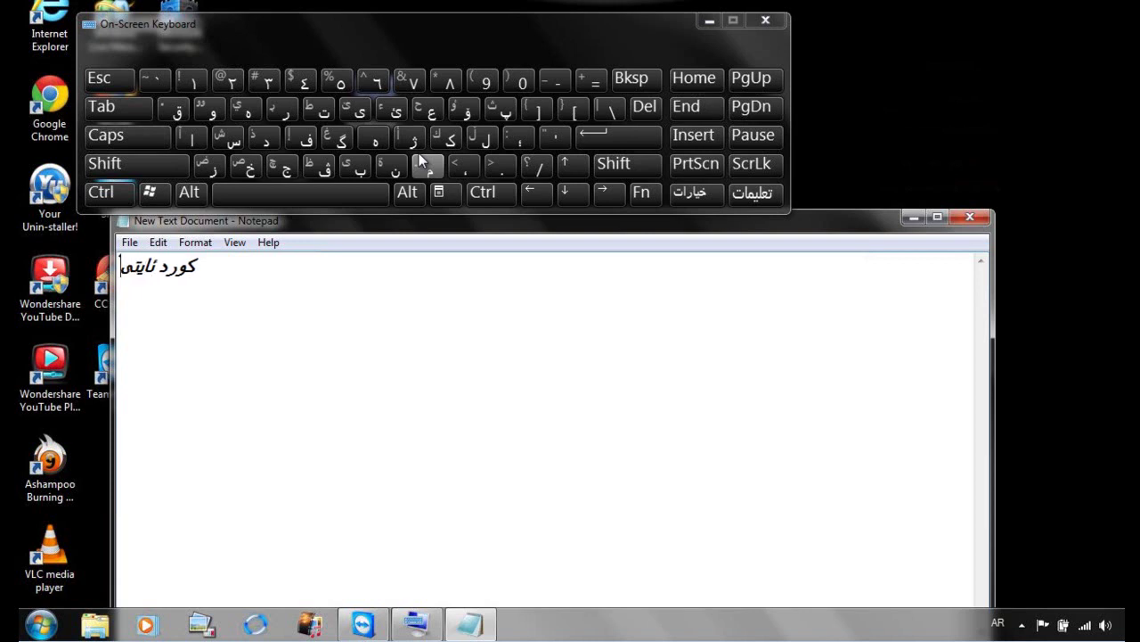
type(" گ")
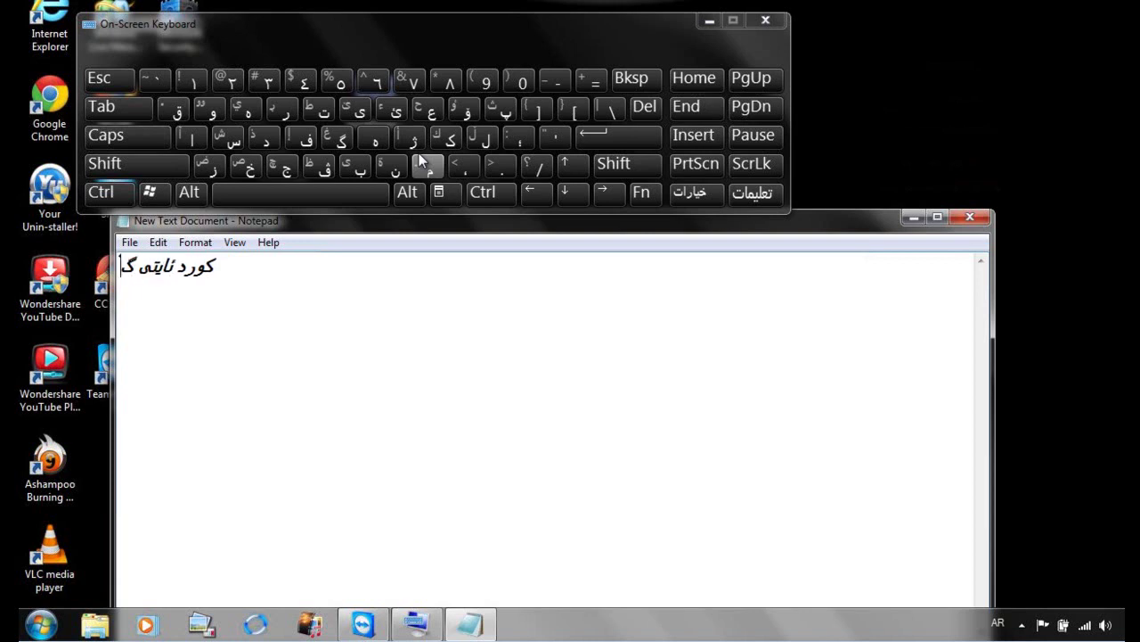
type("رووپ")
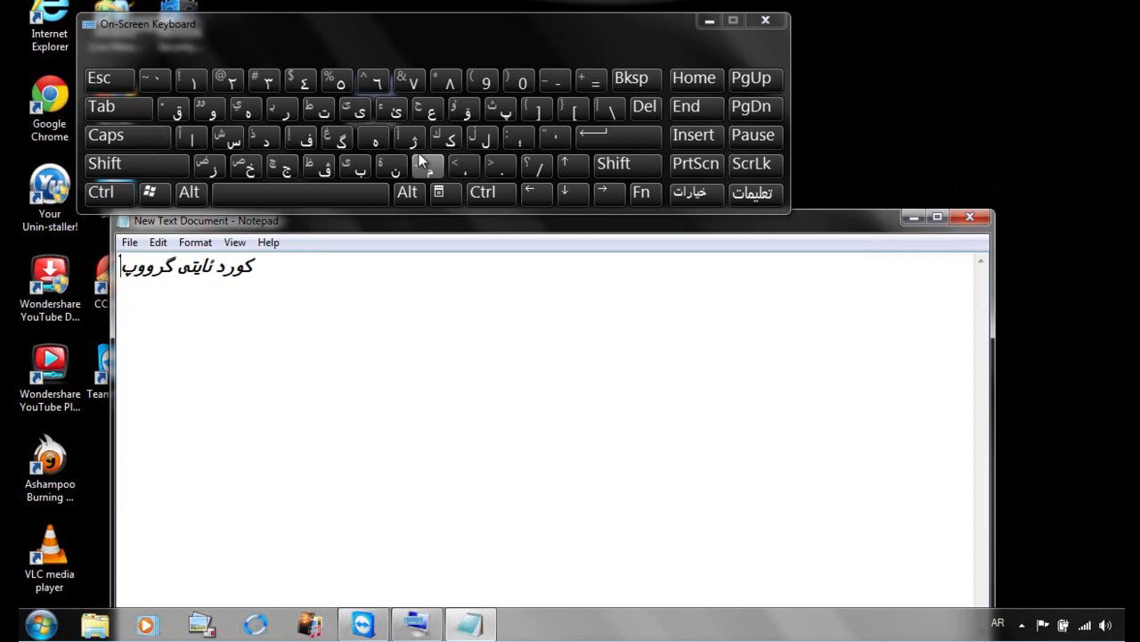
Erase all the Kurdish text from the document.
key("BackSpace")
key("BackSpace")
key("BackSpace")
key("BackSpace")
key("BackSpace")
key("BackSpace")
key("BackSpace")
key("BackSpace")
key("BackSpace")
key("BackSpace")
key("BackSpace")
key("BackSpace")
key("BackSpace")
key("BackSpace")
key("BackSpace")
key("BackSpace")
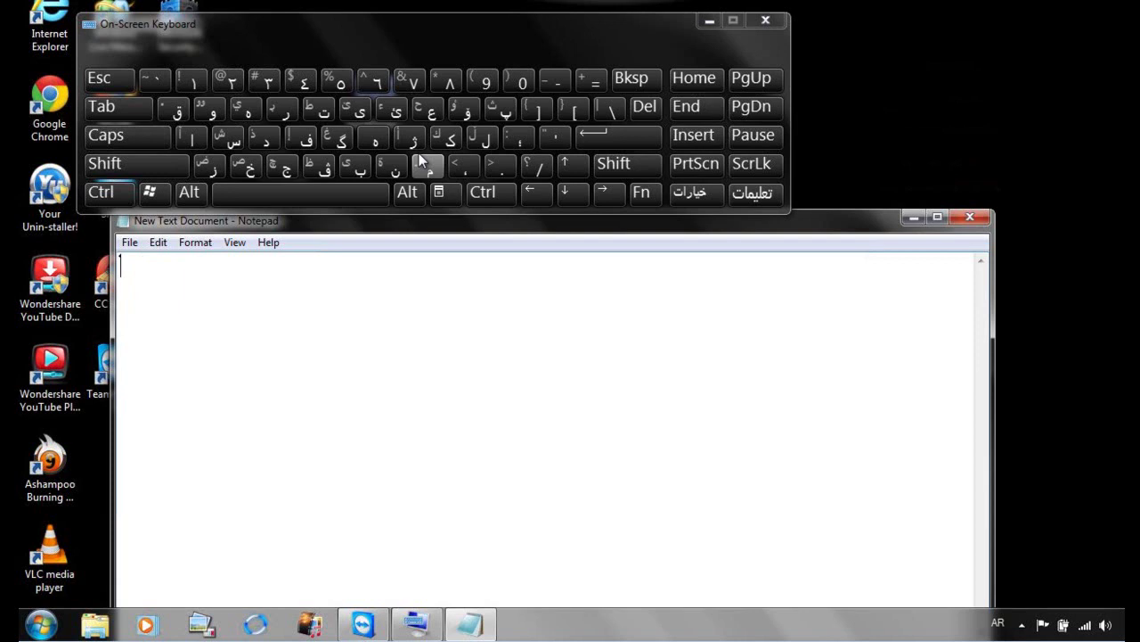
Close the On-Screen Keyboard and move the Notepad window higher on the desktop.
left_click(772, 23)
left_click(772, 23)
left_click_drag(583, 223, 602, 119)
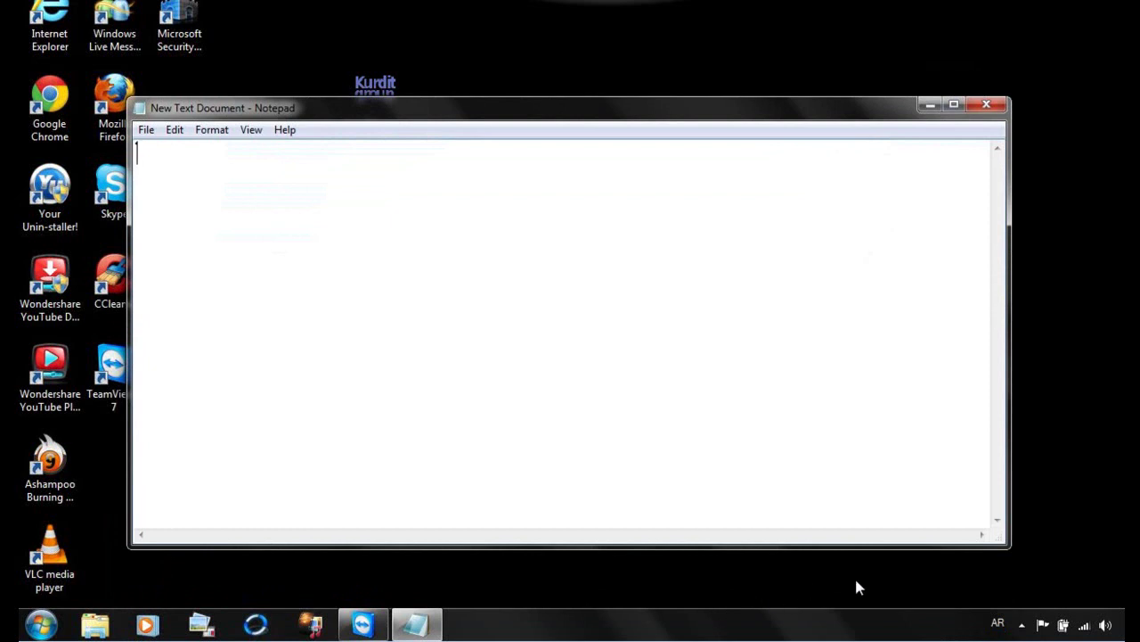
Cycle through the input languages and return to Arabic.
key("alt")
key("alt+shift")
key("alt+shift")
Set the Notepad font to Regular, size 10, and close the text document.
left_click(250, 135)
mouse_move(214, 141)
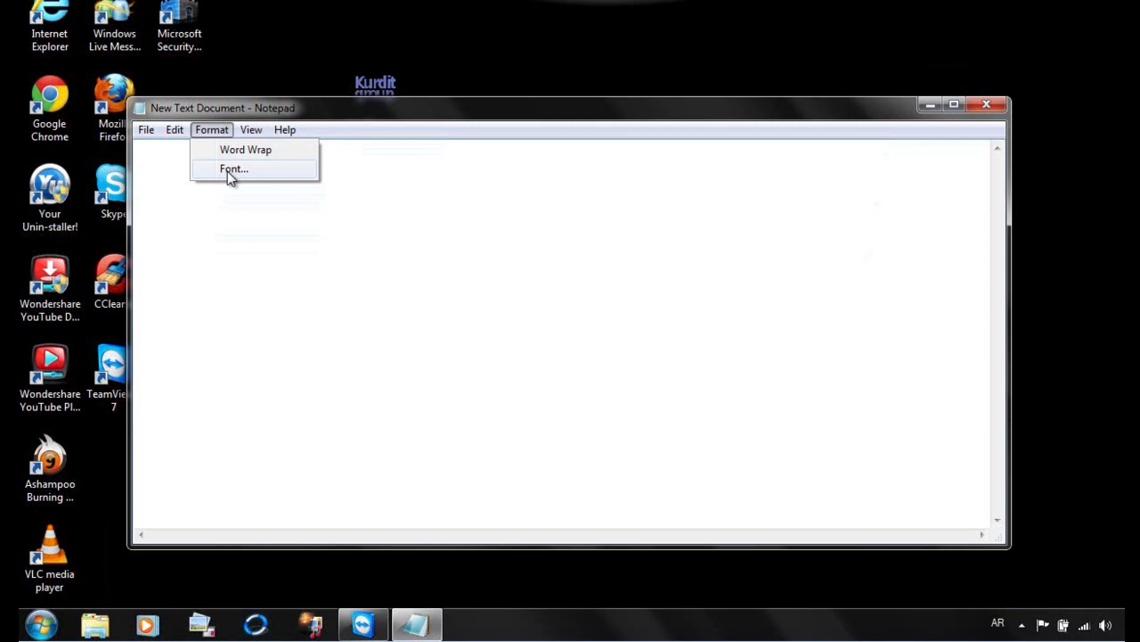
left_click(228, 170)
left_click(363, 270)
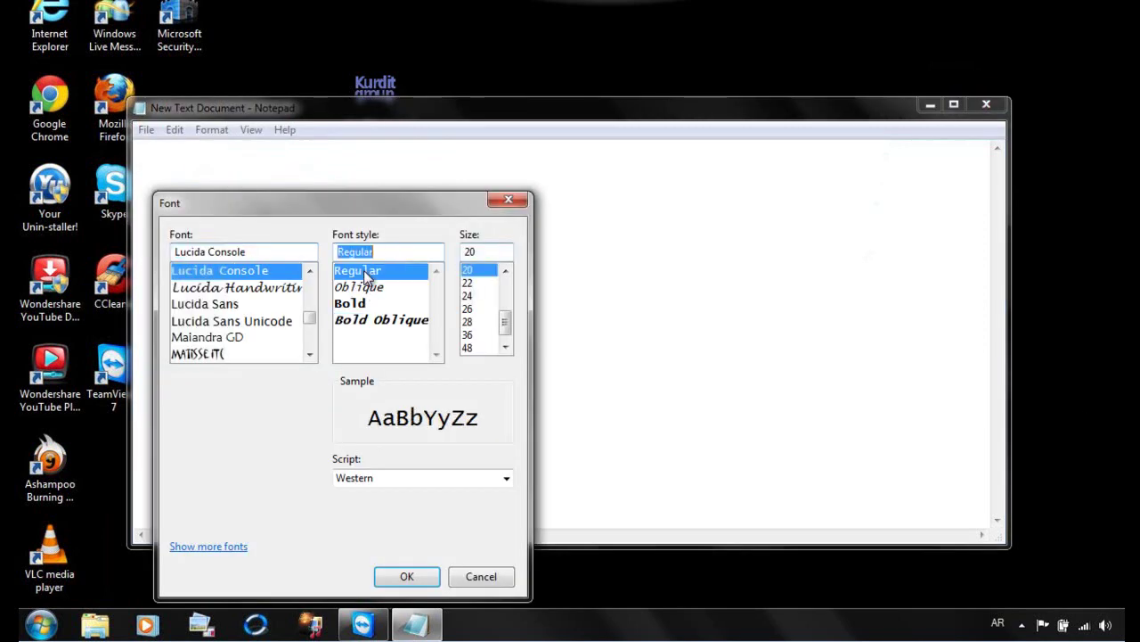
left_click_drag(506, 323, 505, 292)
left_click(479, 297)
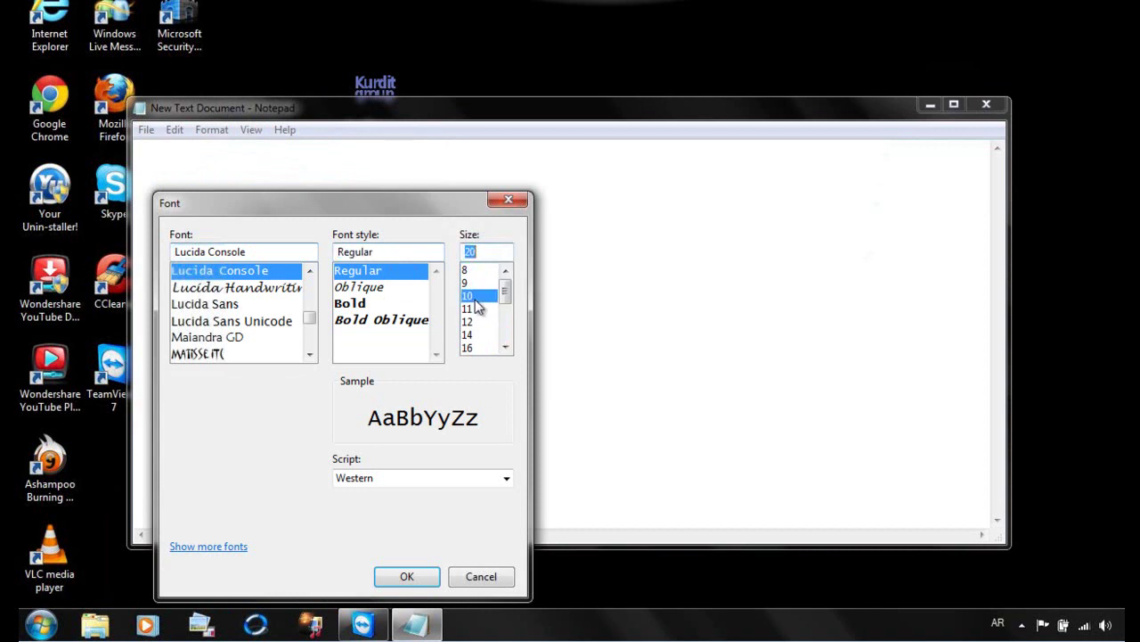
left_click(407, 576)
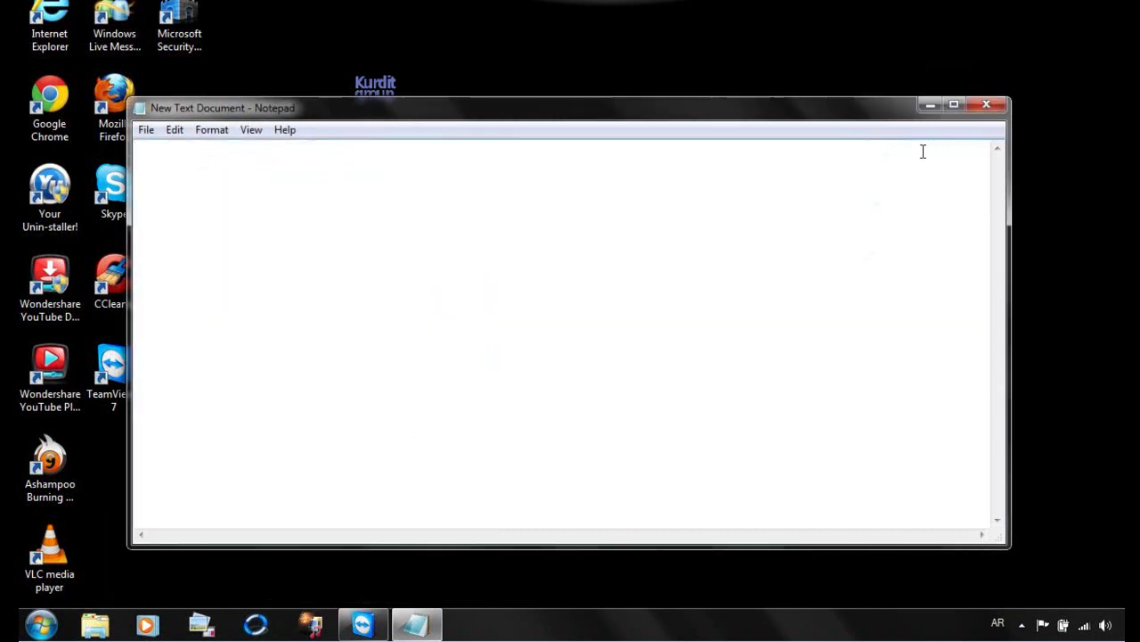
left_click(978, 108)
left_click(643, 321)
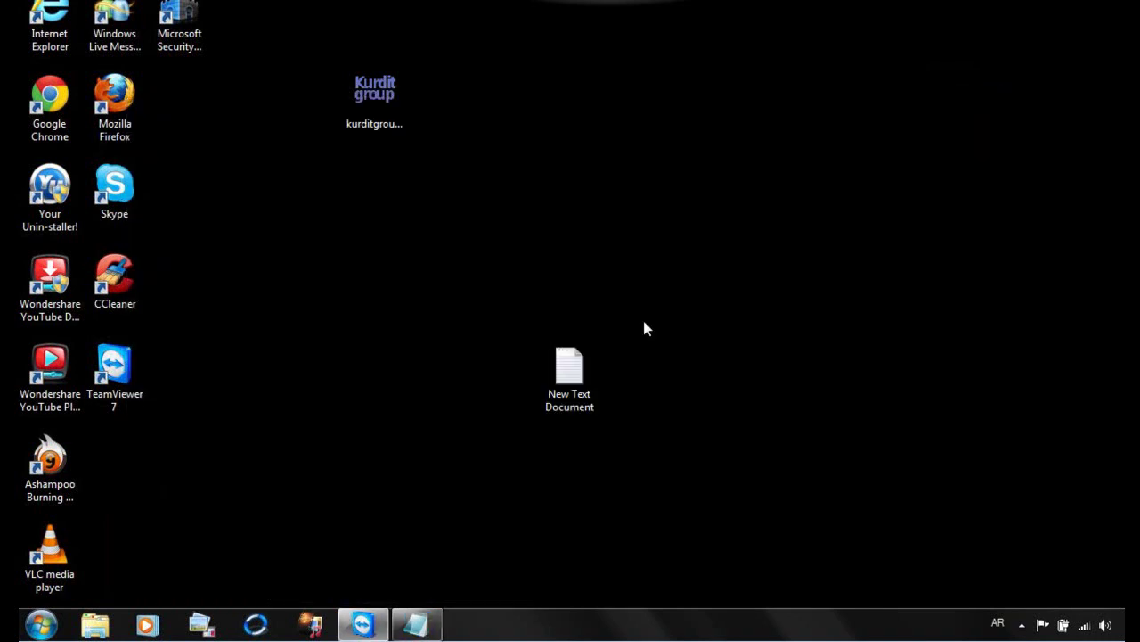
Remove New Text Document from the desktop and move the kurditgroup_w7_0 file slightly lower.
left_click_drag(575, 382, 1124, 535)
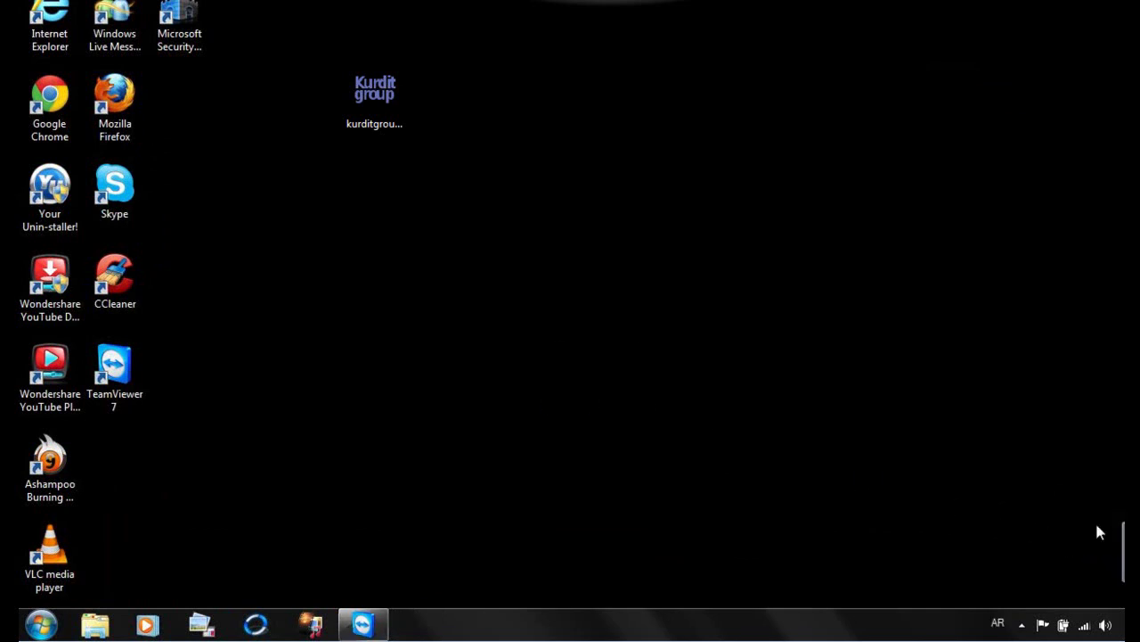
key("ctrl+alt+Right")
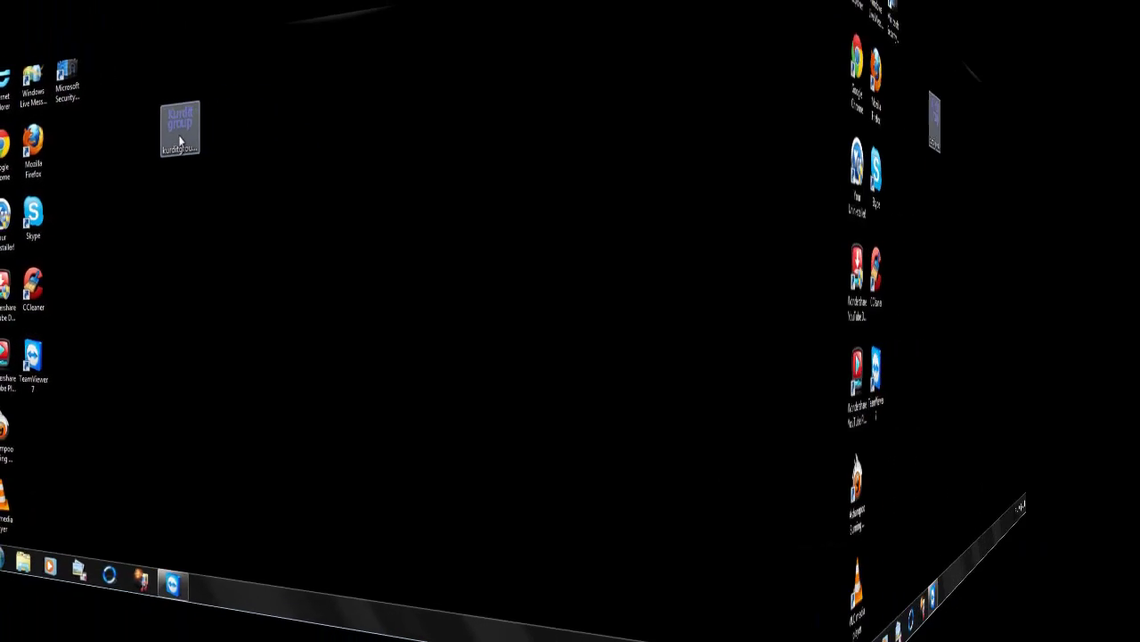
left_click_drag(401, 114, 467, 200)
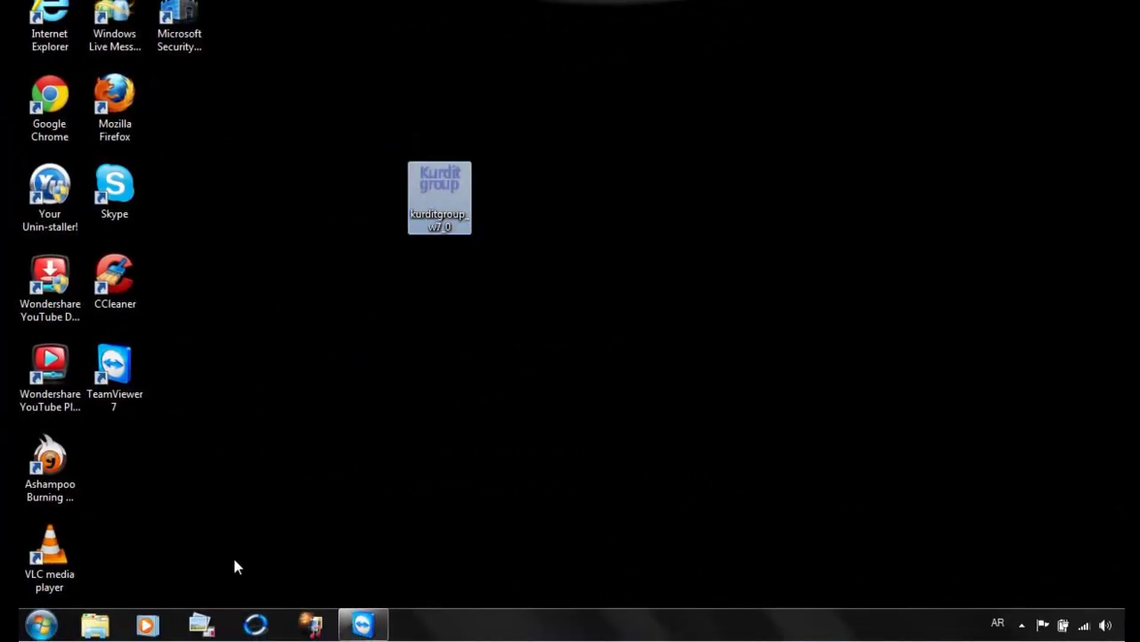
Open the Control Panel and find and open the Region and Language settings.
left_click(41, 623)
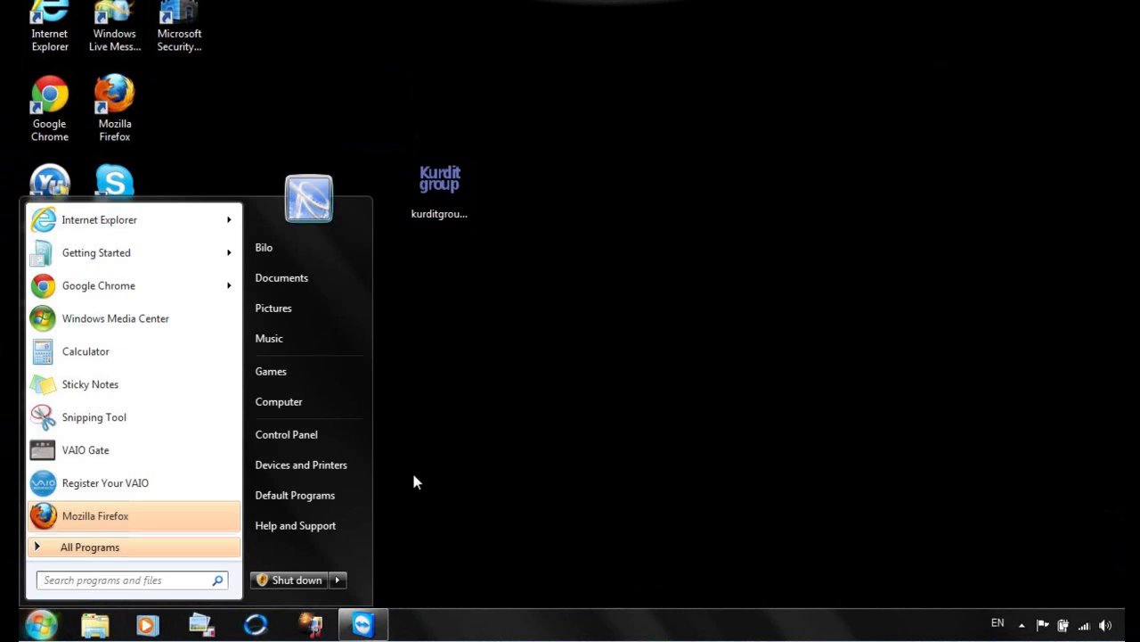
left_click(304, 435)
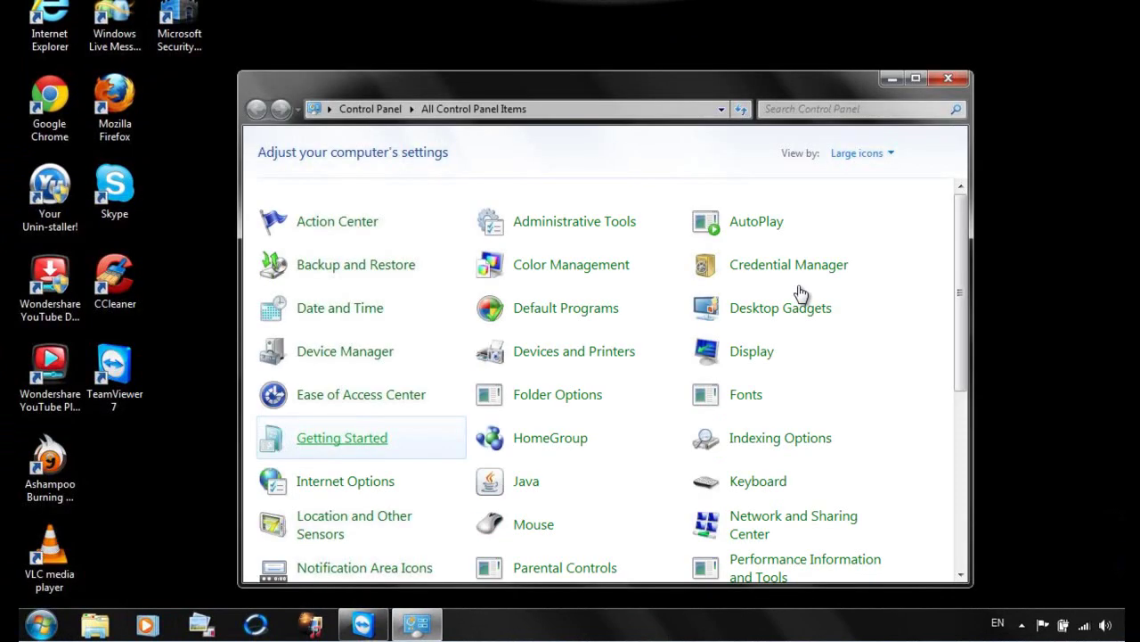
scroll(670, 358, "down", 1)
scroll(670, 358, "down", 2)
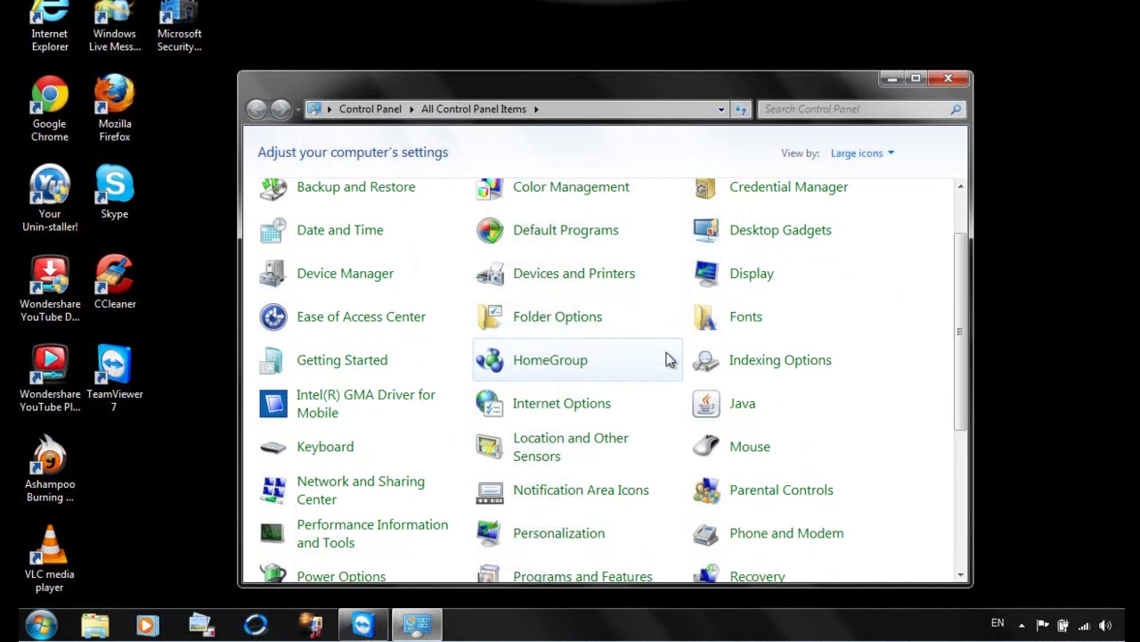
scroll(670, 358, "down", 1)
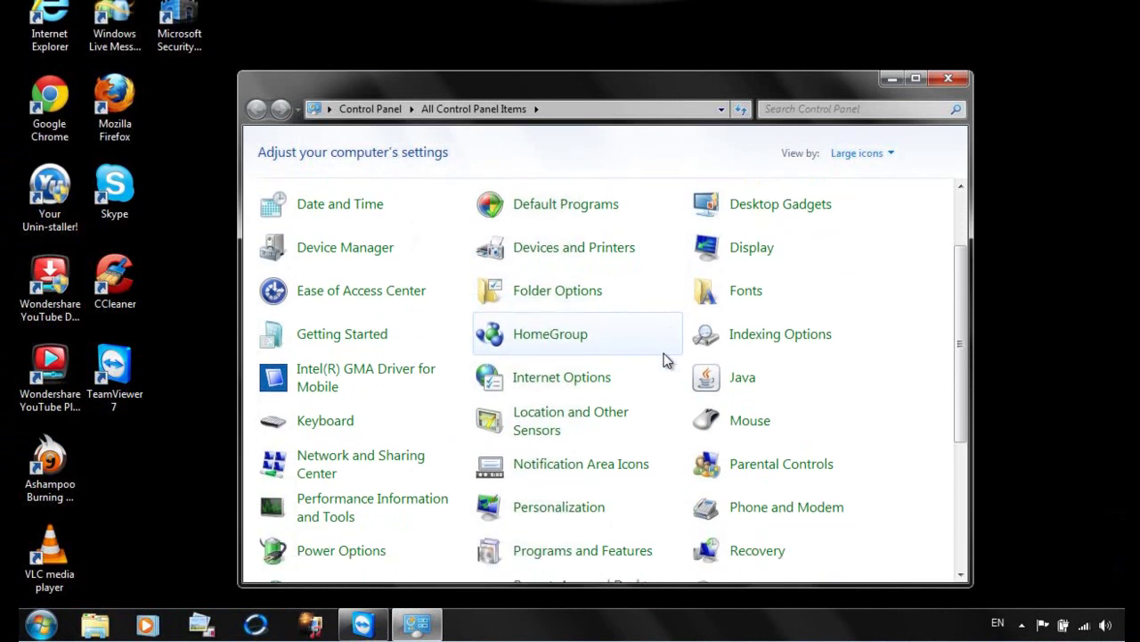
scroll(664, 359, "down", 5)
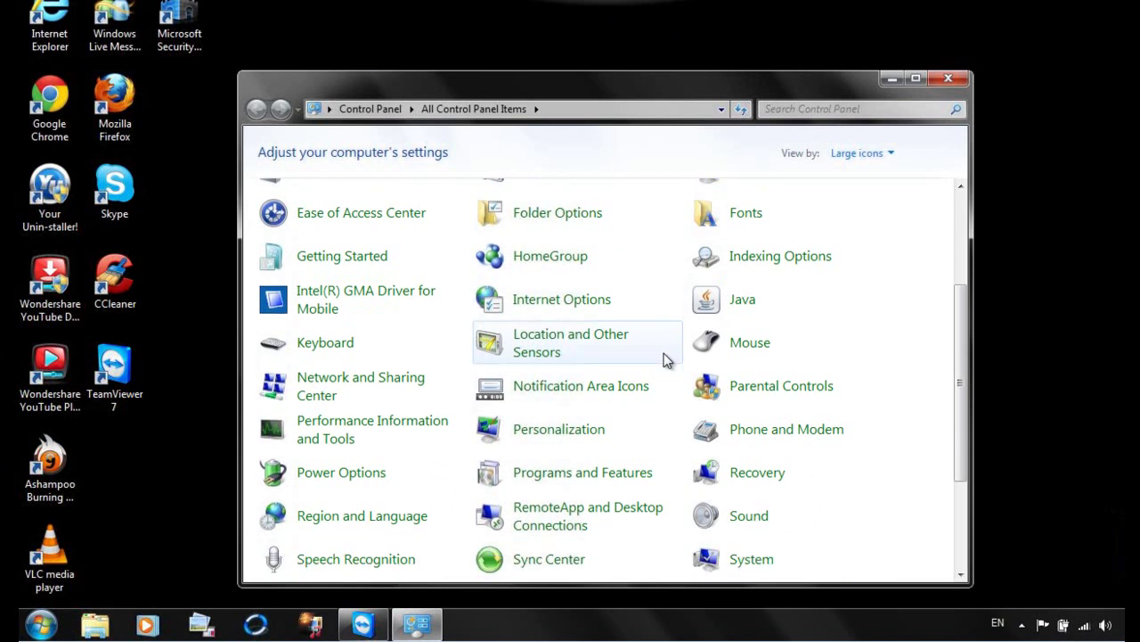
scroll(664, 356, "down", 5)
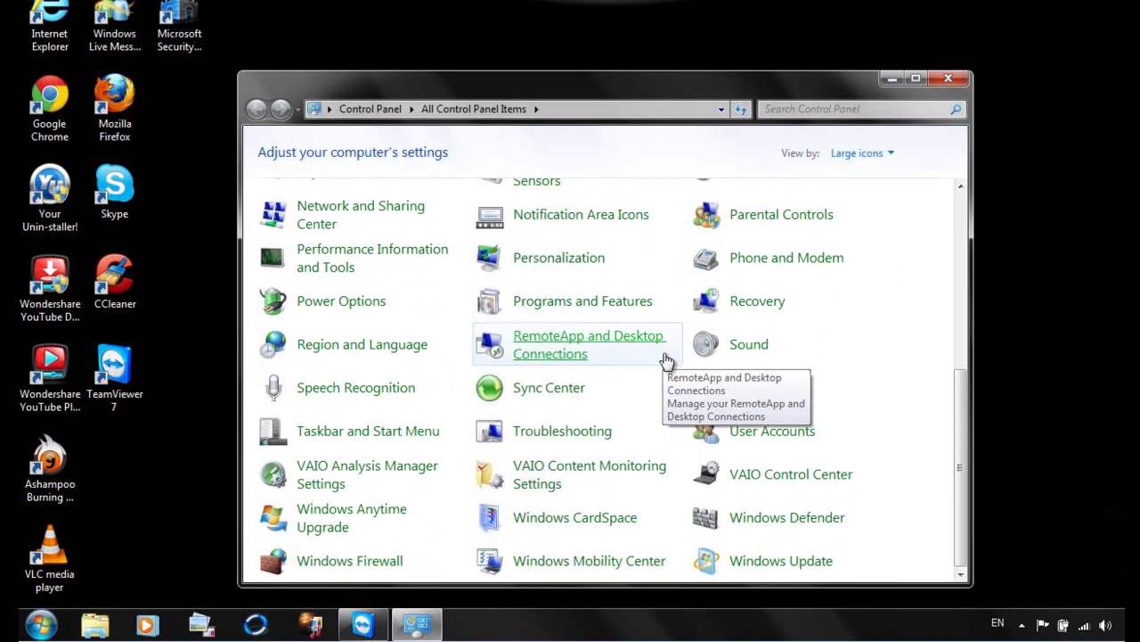
left_click(335, 348)
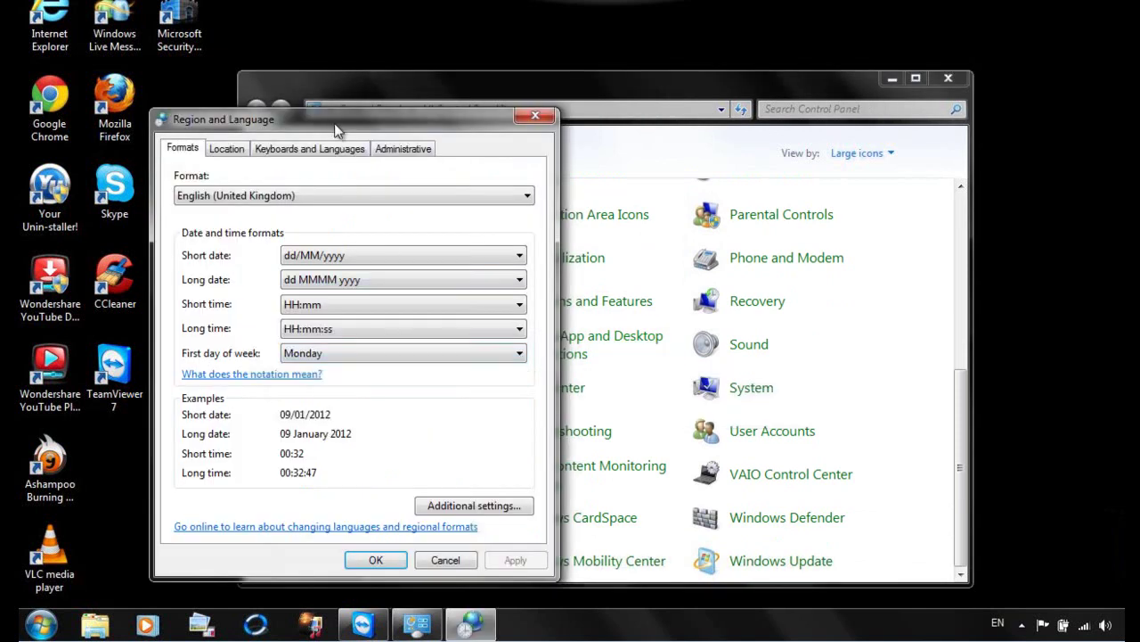
Move the Region and Language dialog clear of the desktop icons and display its Keyboards and Languages settings.
left_click_drag(386, 109, 471, 88)
left_click(316, 131)
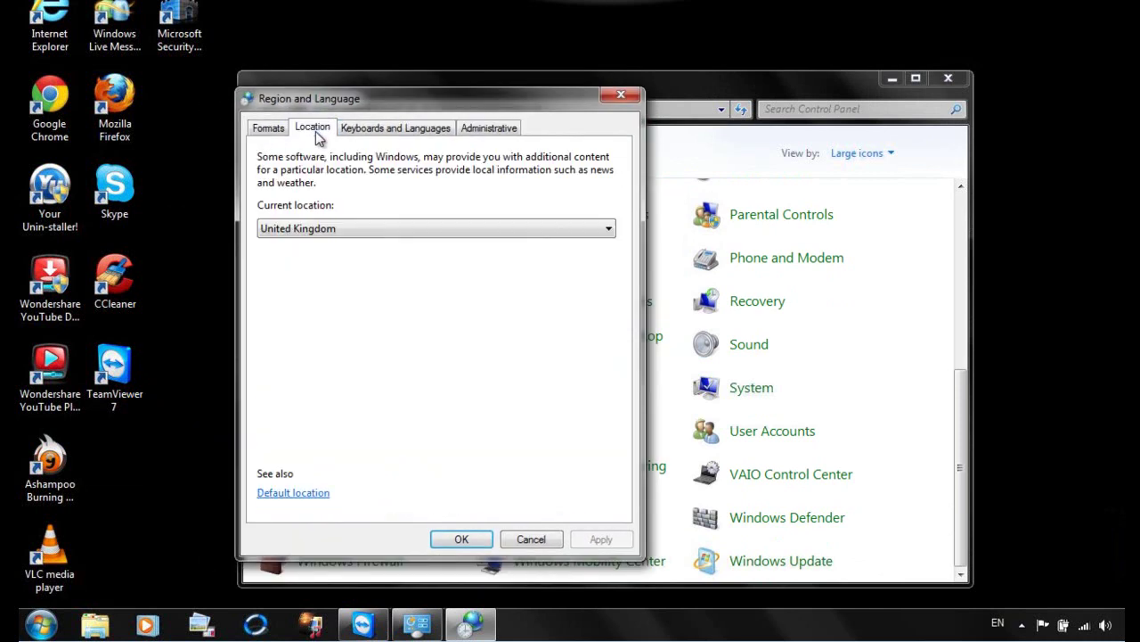
left_click(404, 128)
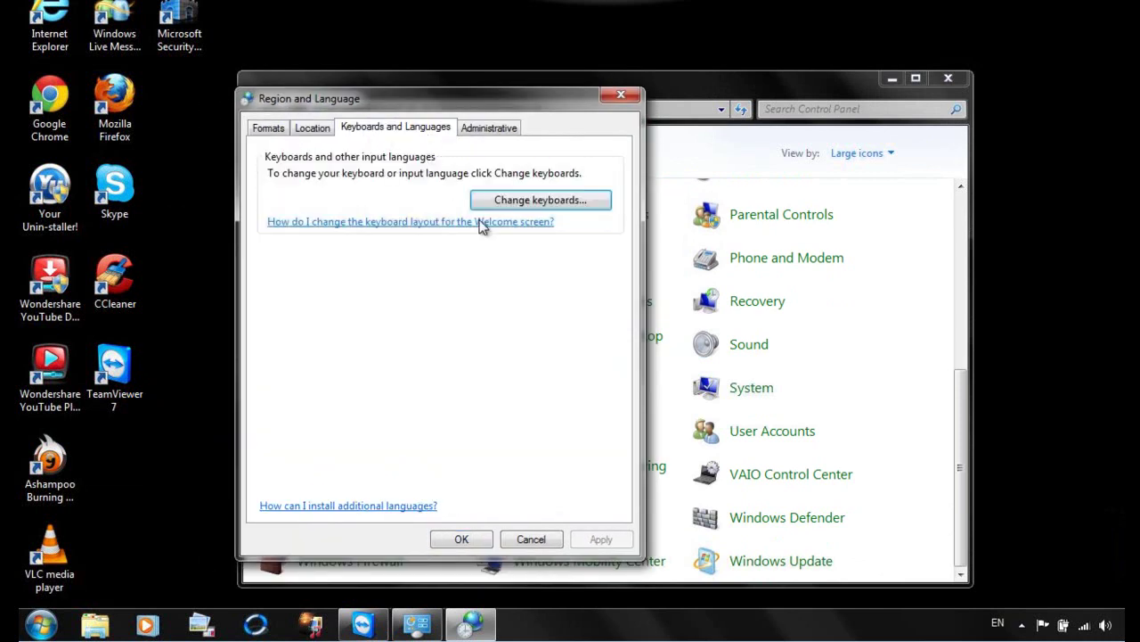
Open the keyboard change settings, move the dialog aside, and examine the installed Arabic (Iraq) and English keyboards and the default input language.
left_click(528, 201)
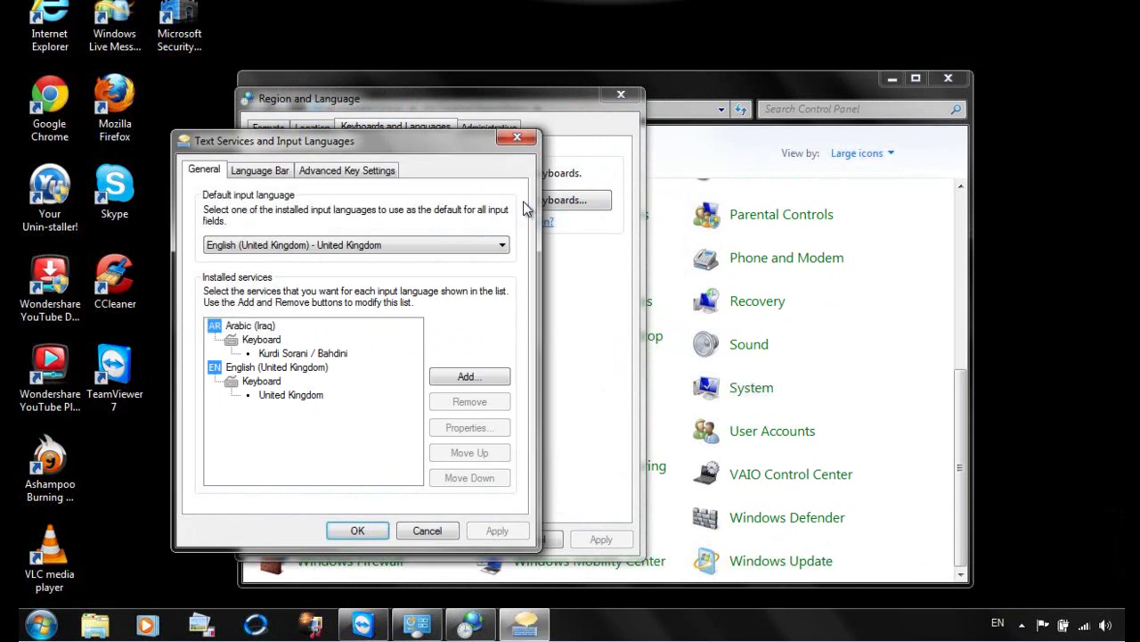
left_click_drag(346, 148, 464, 113)
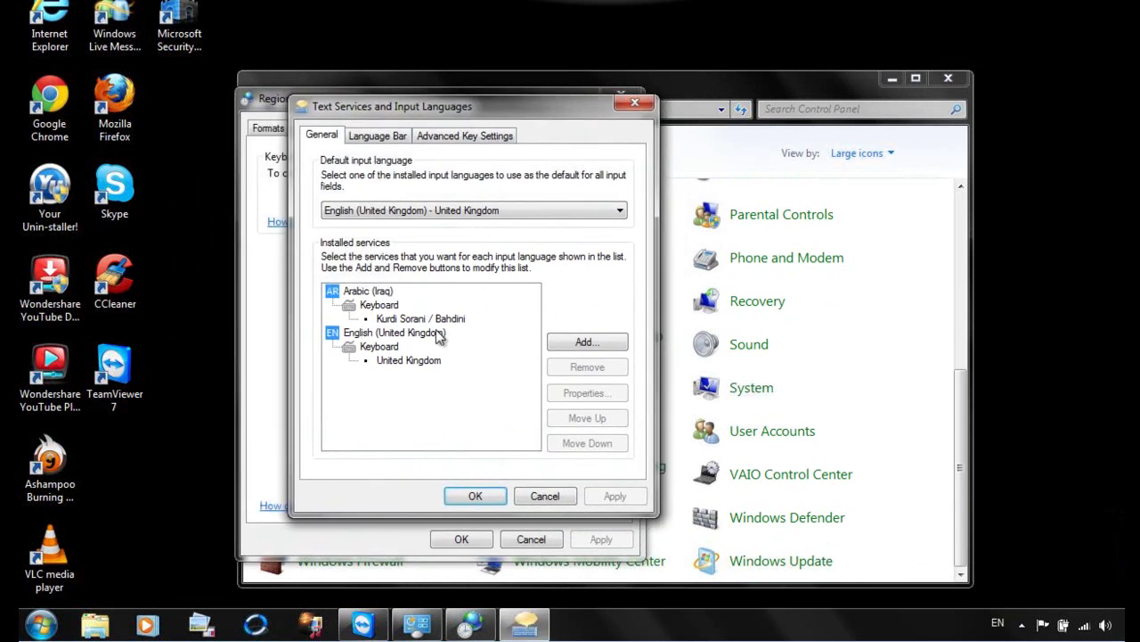
left_click(364, 296)
left_click(365, 307)
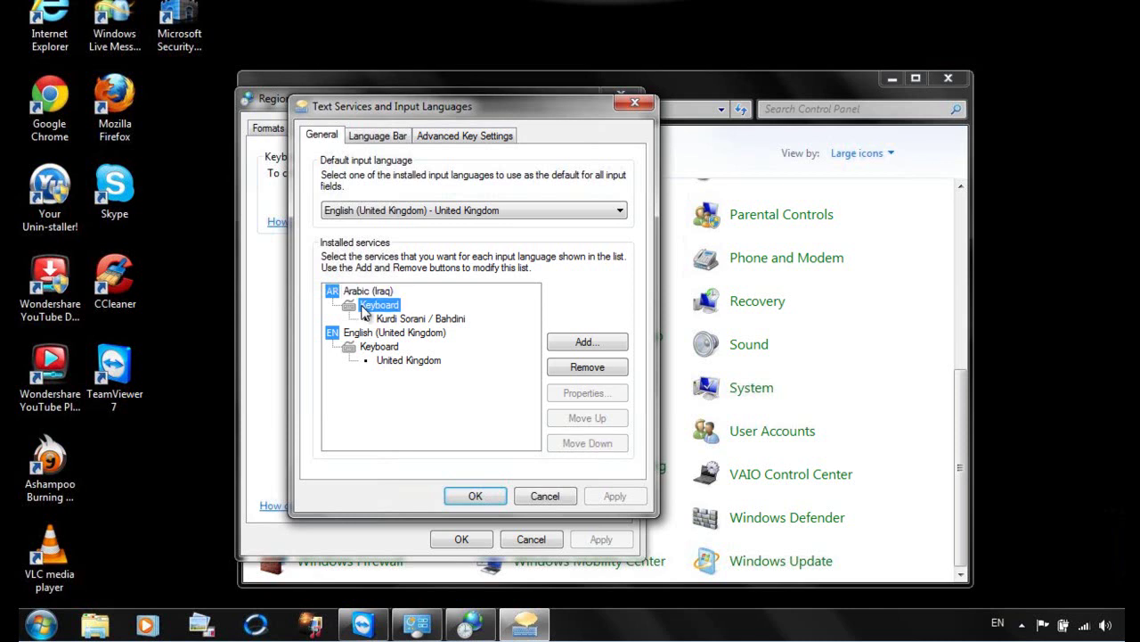
left_click(415, 320)
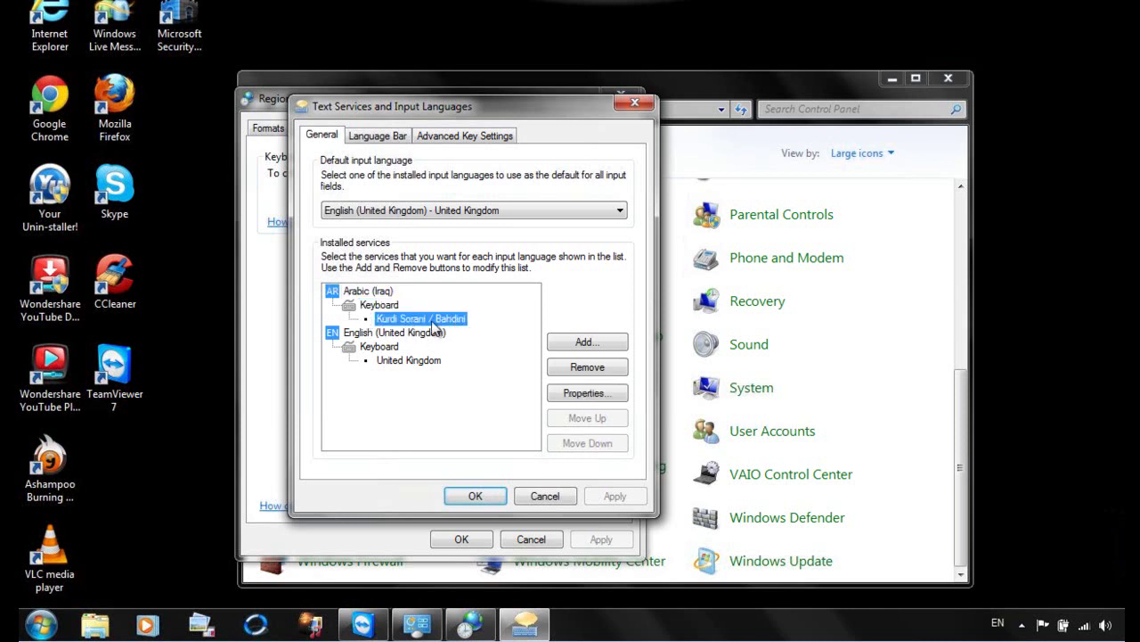
left_click(392, 334)
left_click(382, 347)
left_click(436, 361)
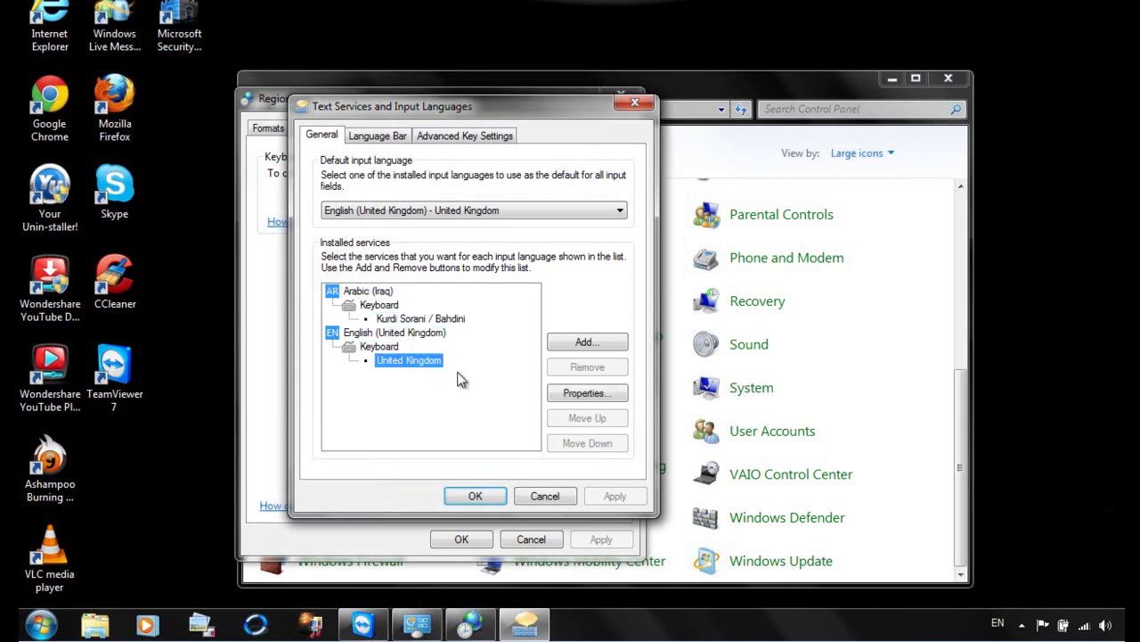
left_click(615, 212)
left_click(524, 214)
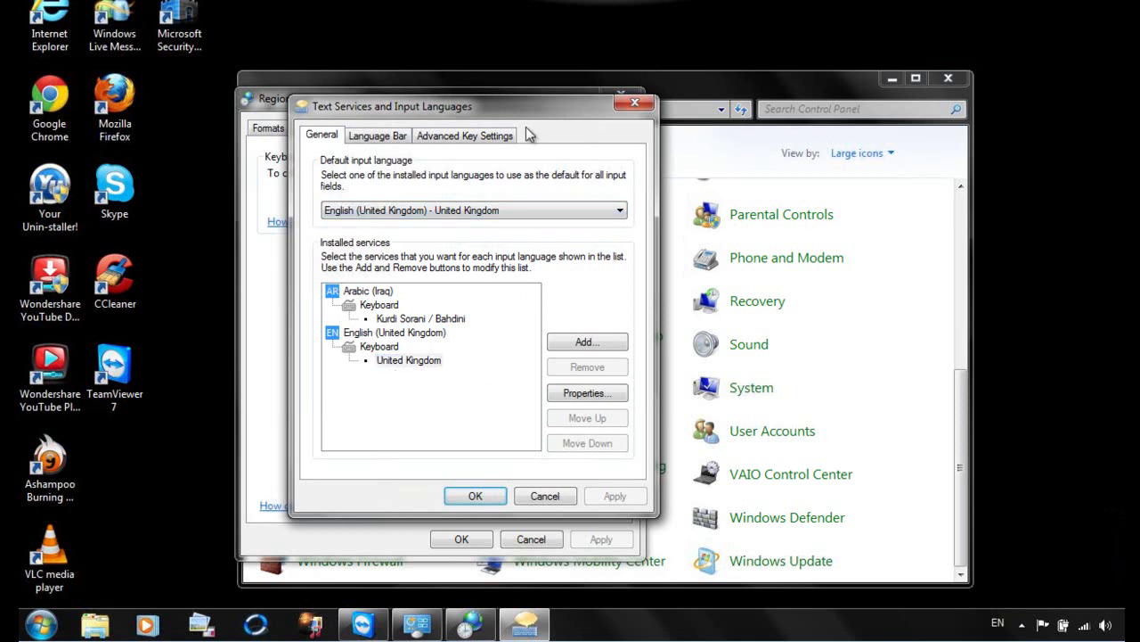
Close the Text Services and Region and Language dialogs and the Control Panel window.
left_click(634, 104)
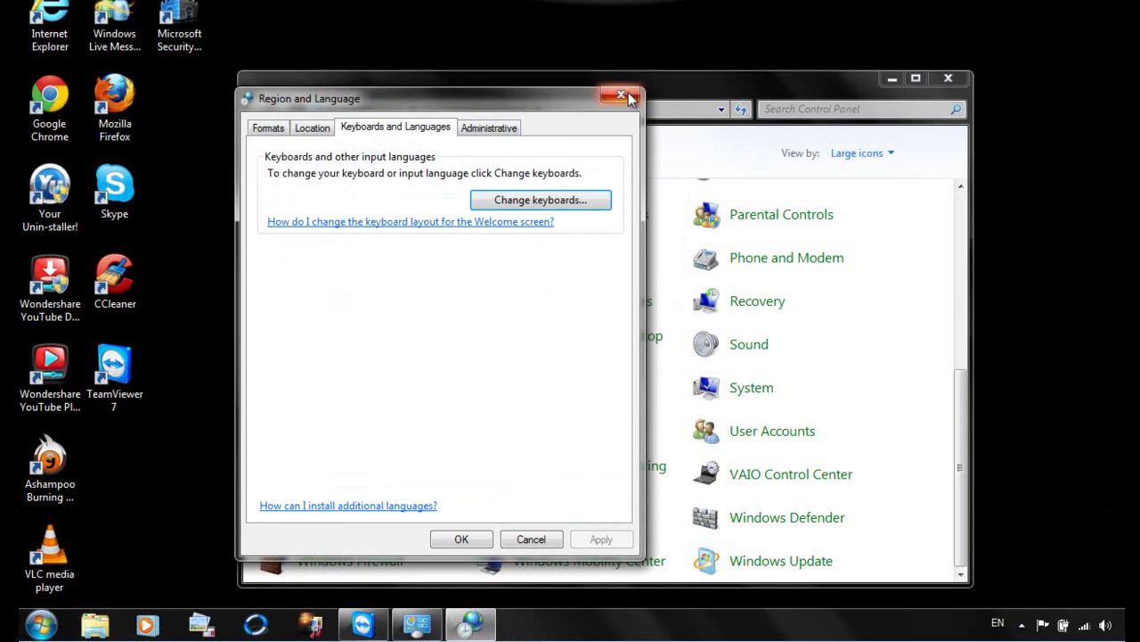
left_click(619, 93)
left_click(959, 79)
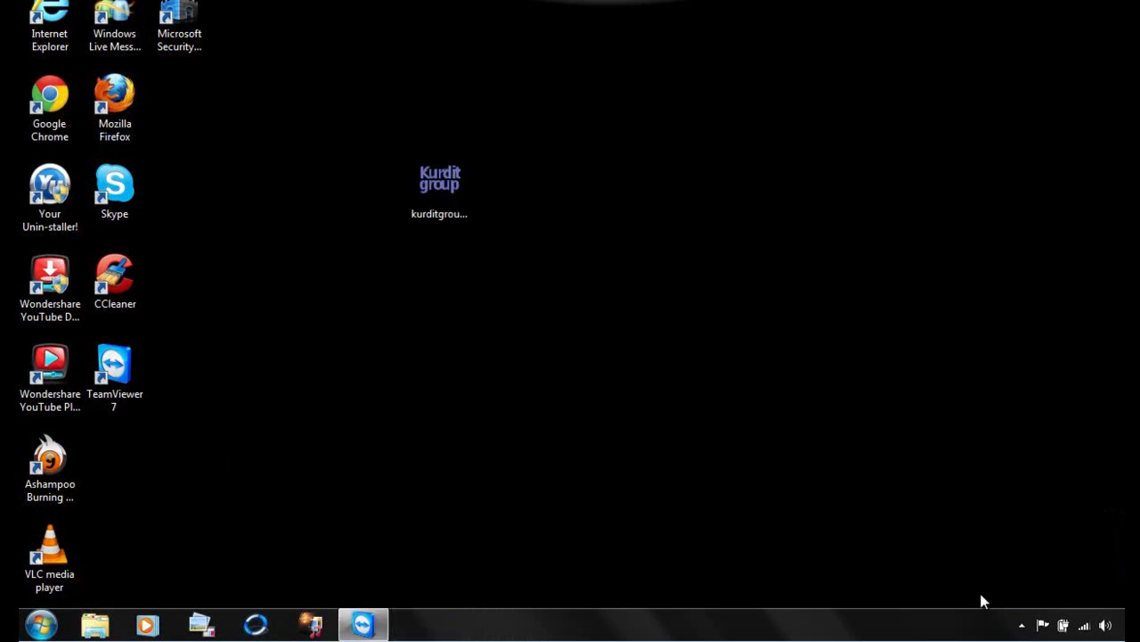
Refresh the desktop and switch the input language to English (United Kingdom).
right_click(565, 340)
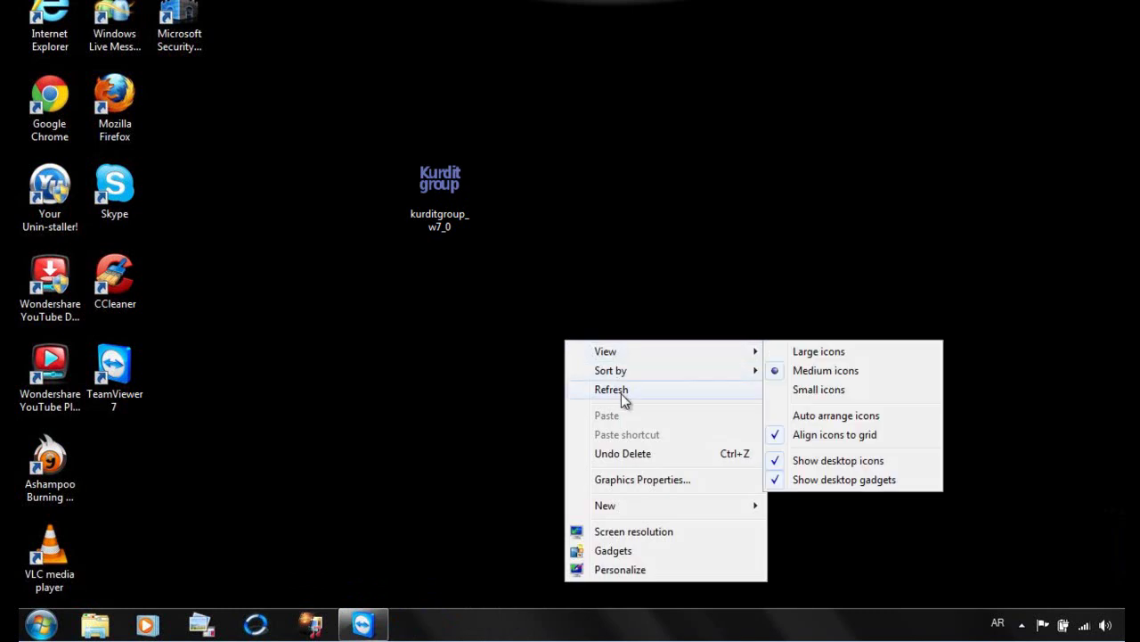
left_click(622, 394)
left_click(998, 623)
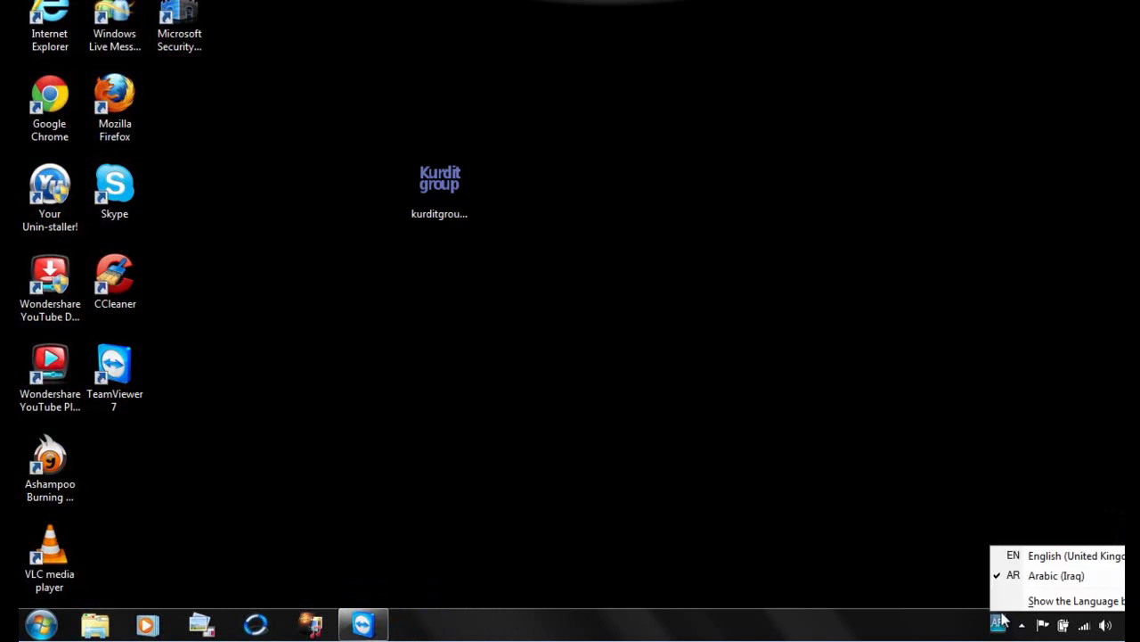
left_click(1014, 554)
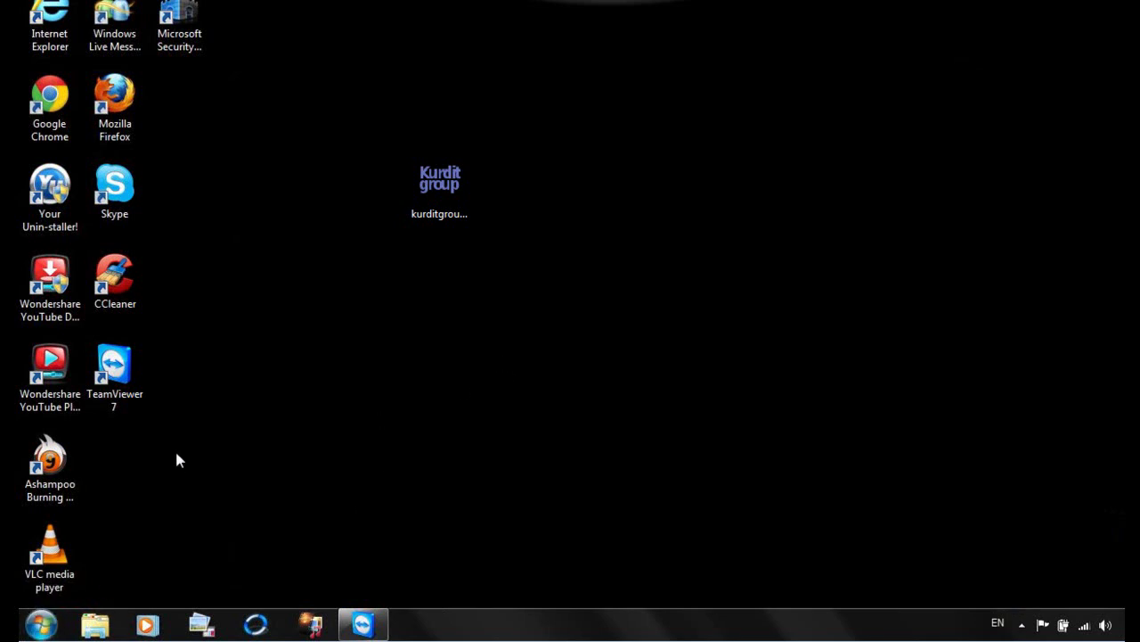
Find the Run dialog among the Accessories programs and launch the On-Screen Keyboard with the command osk.
left_click(41, 624)
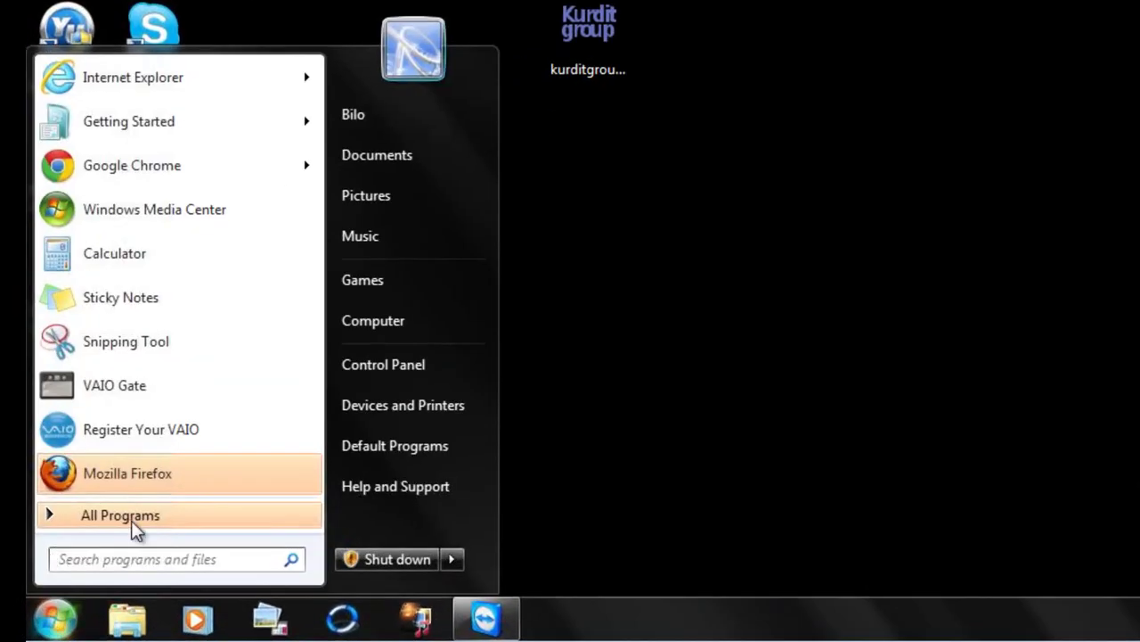
left_click(132, 524)
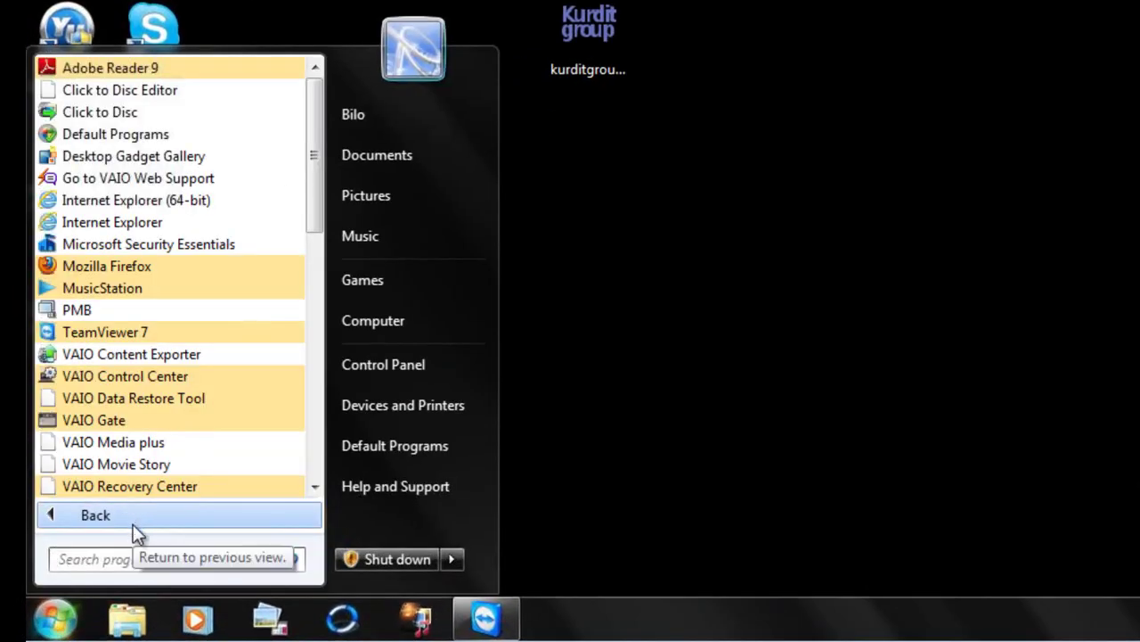
left_click(114, 517)
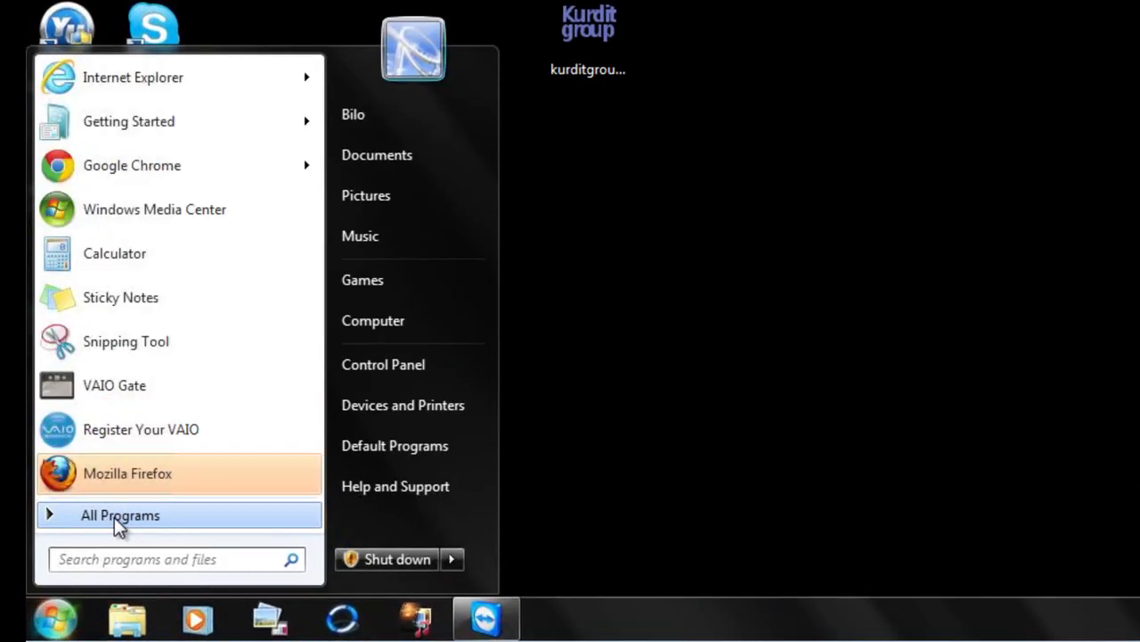
left_click(122, 524)
scroll(319, 343, "down", 3)
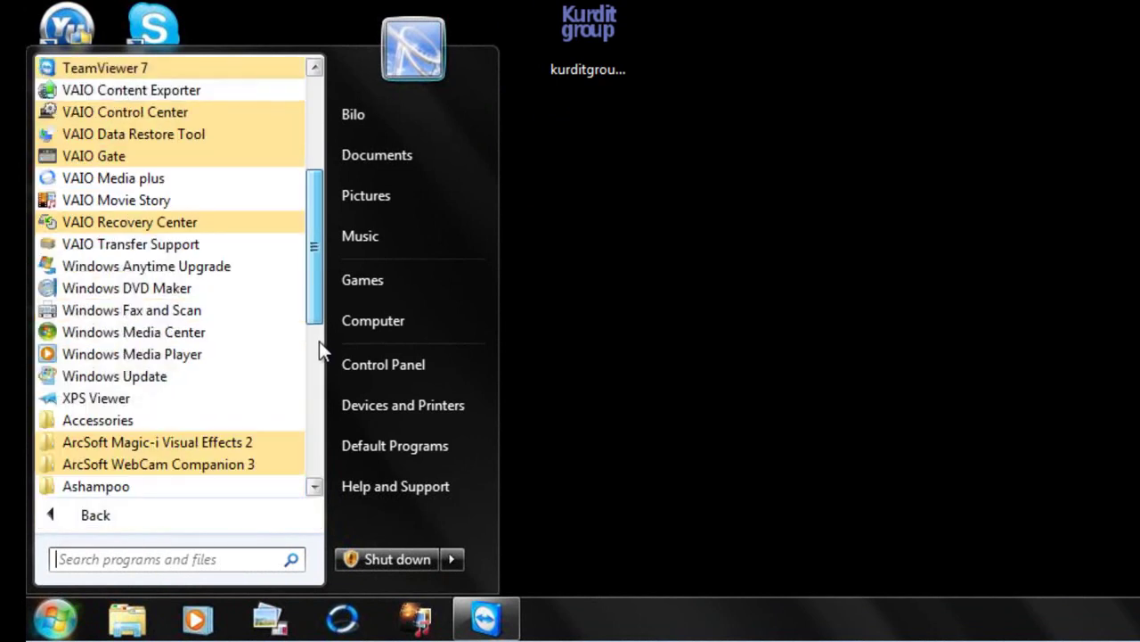
scroll(319, 373, "down", 5)
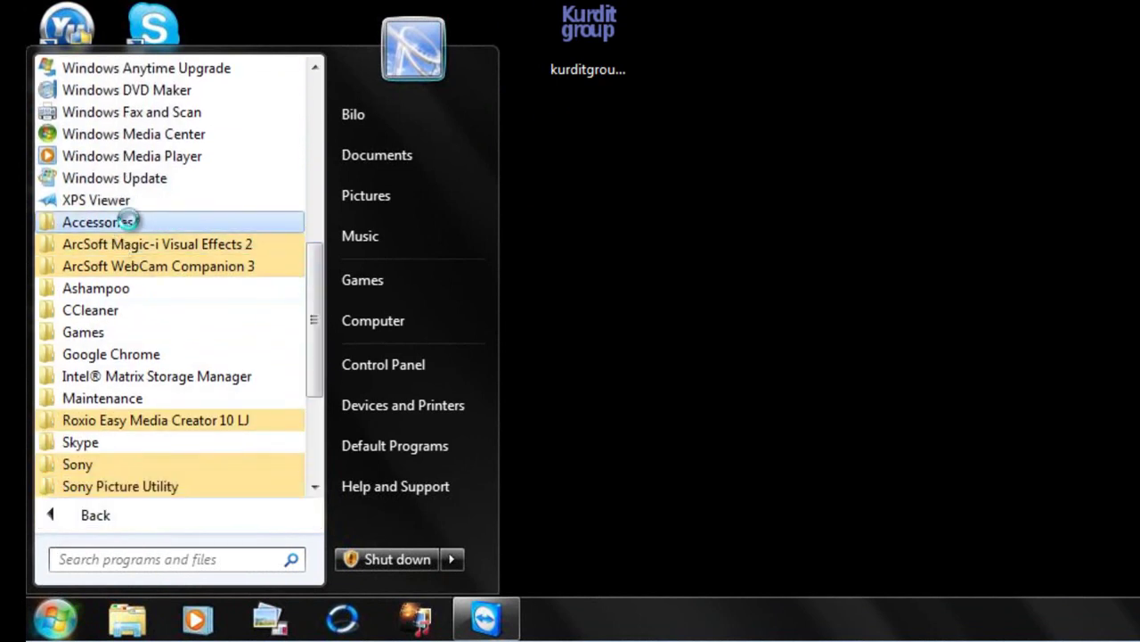
left_click(129, 221)
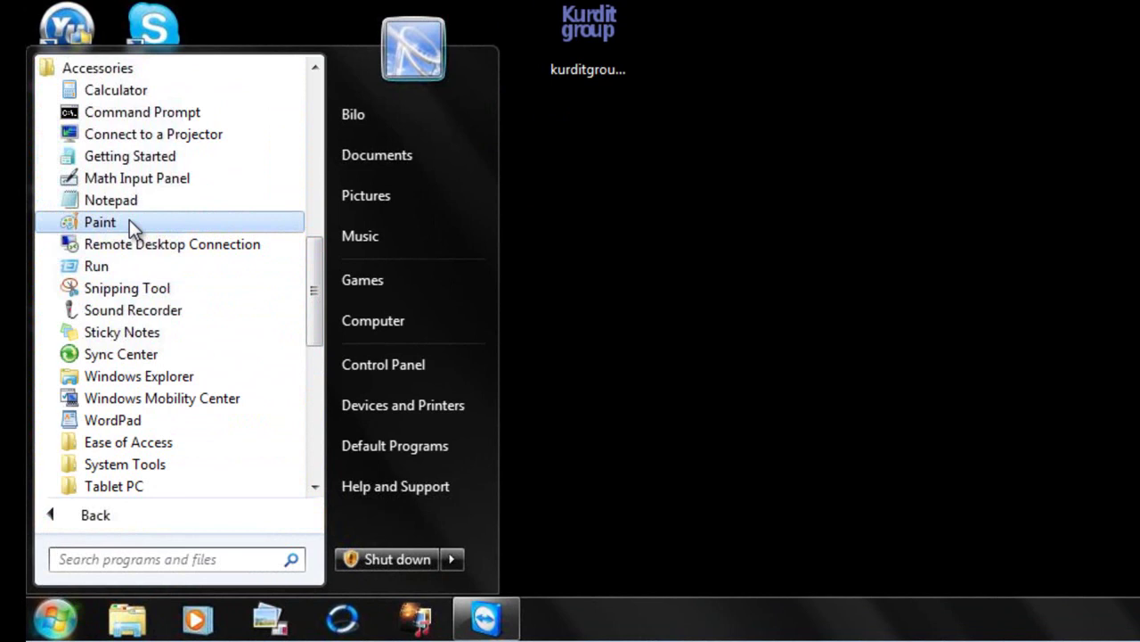
left_click(98, 268)
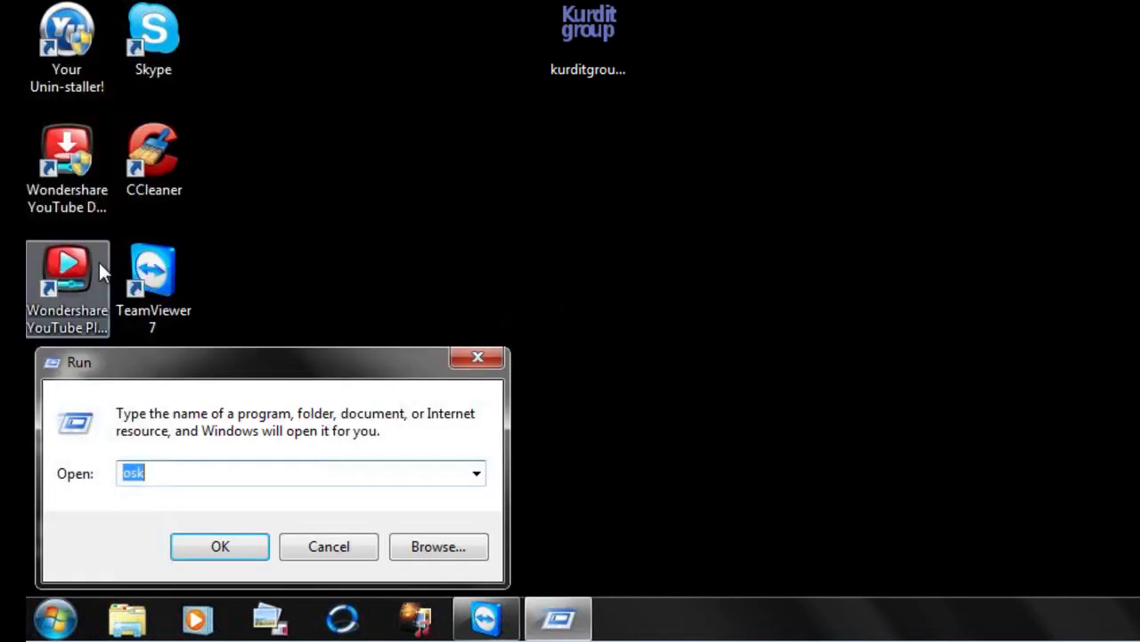
left_click(164, 473)
left_click(222, 551)
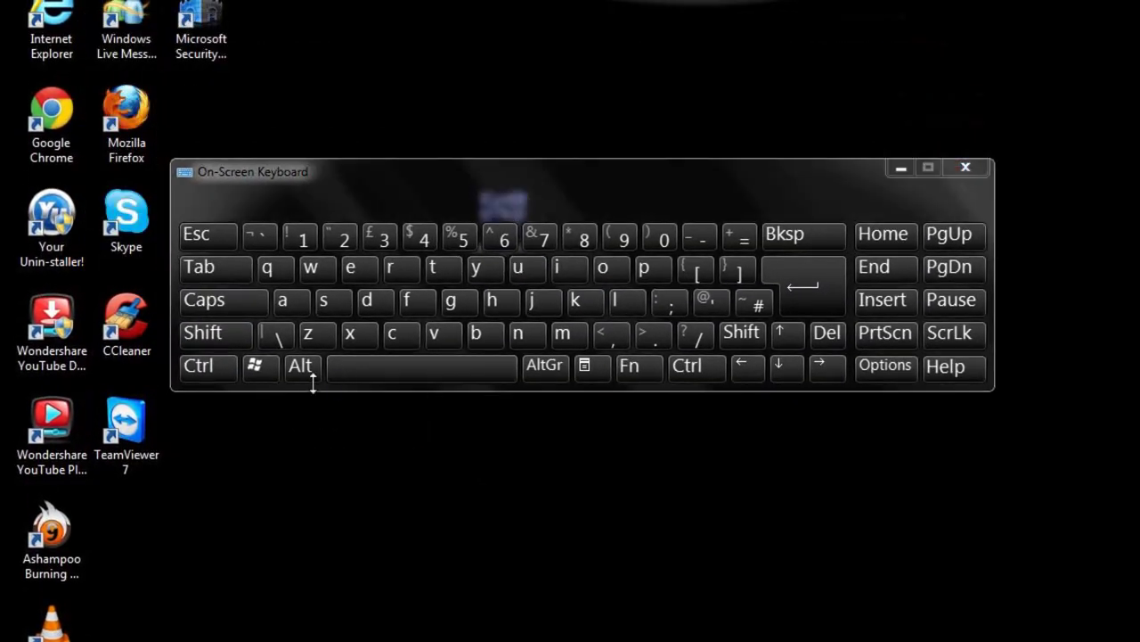
Switch the input language from English to the Kurdish layout using the On-Screen Keyboard.
left_click(303, 373)
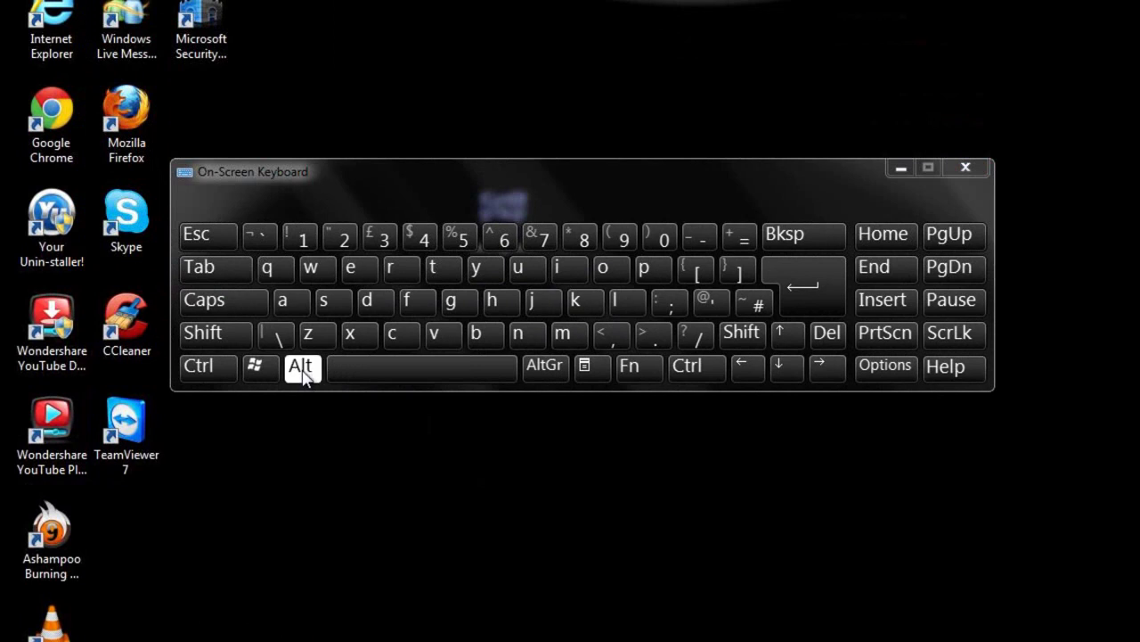
left_click(745, 339)
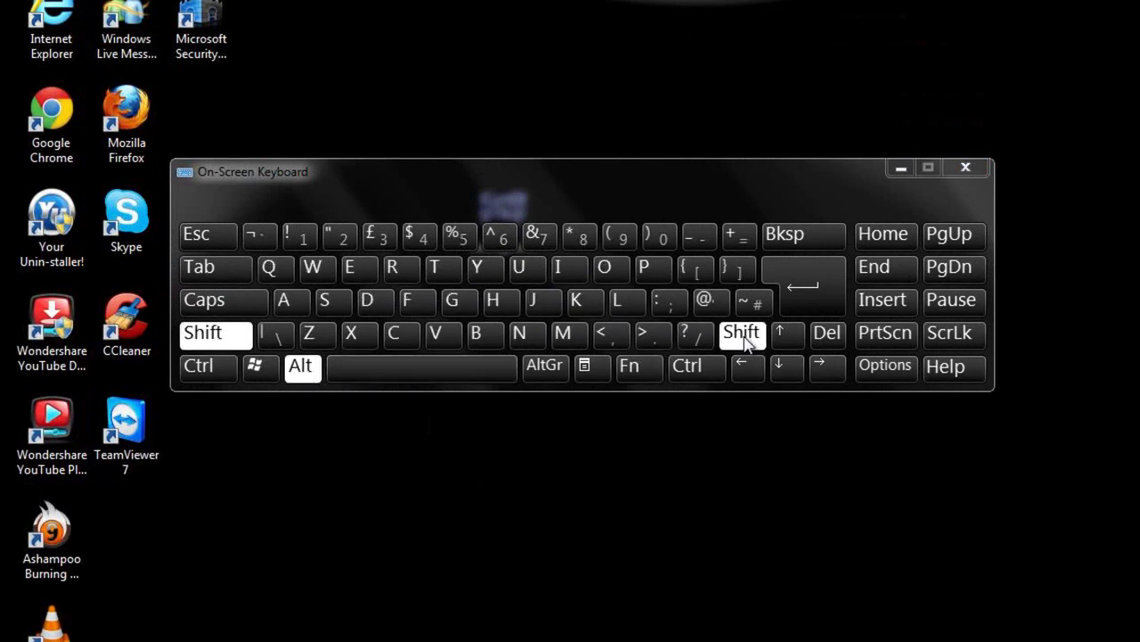
left_click(745, 340)
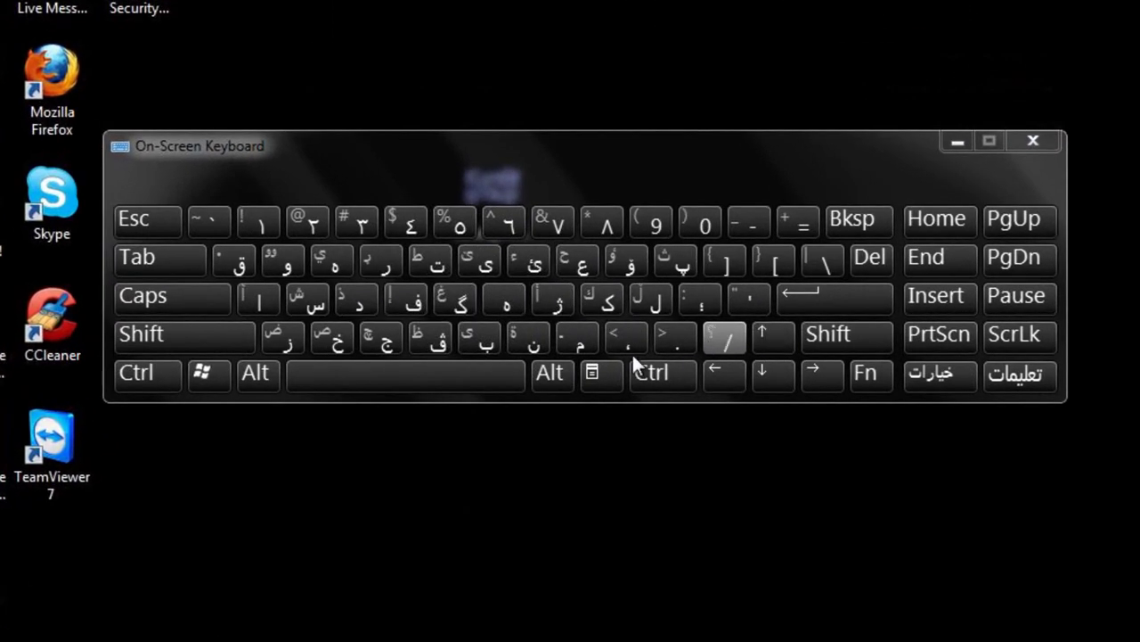
Examine the Kurdish letters on the On-Screen Keyboard, both in the normal and in the shifted state.
key("j")
key("x")
key("d")
key("u")
key("g")
key("i")
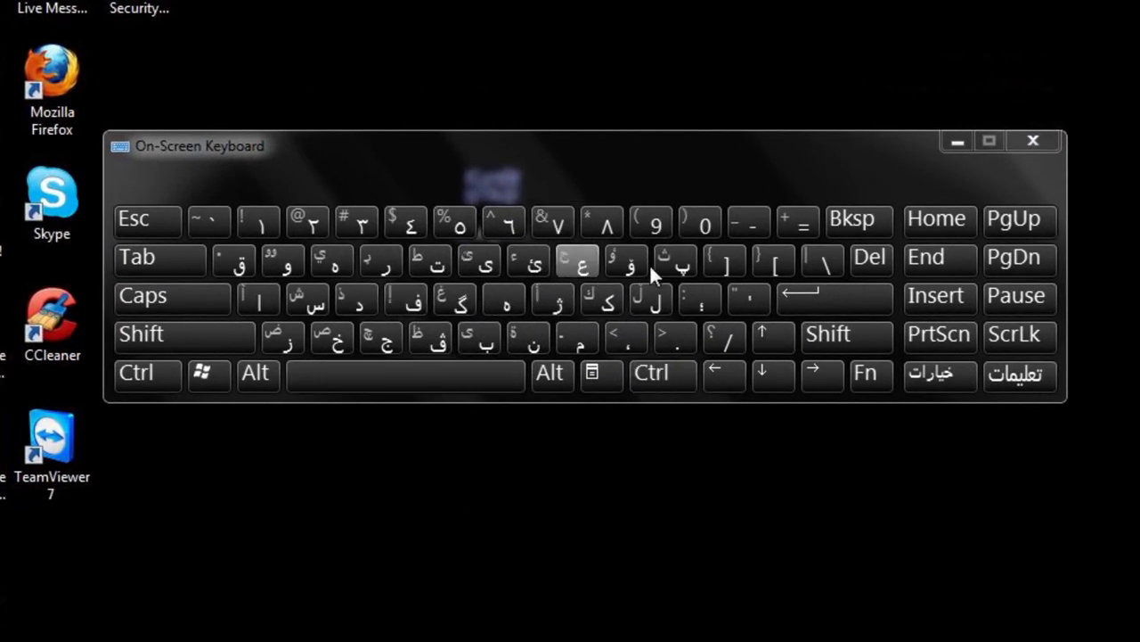
left_click(832, 334)
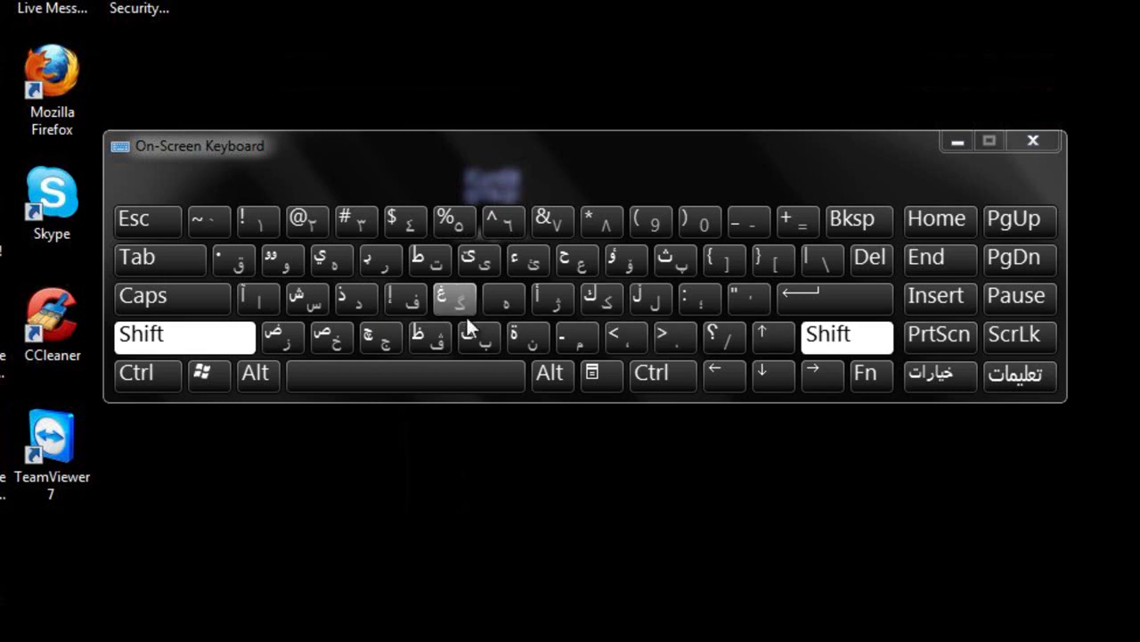
left_click(828, 332)
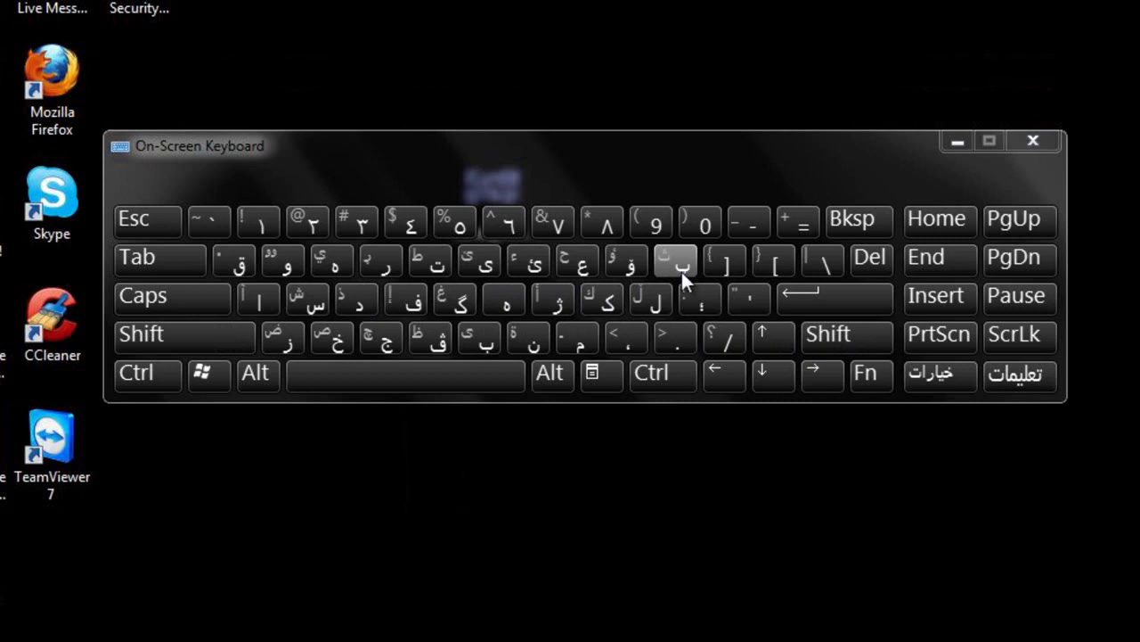
Switch the On-Screen Keyboard to the English layout and back to Kurdish to compare their letters.
left_click(260, 374)
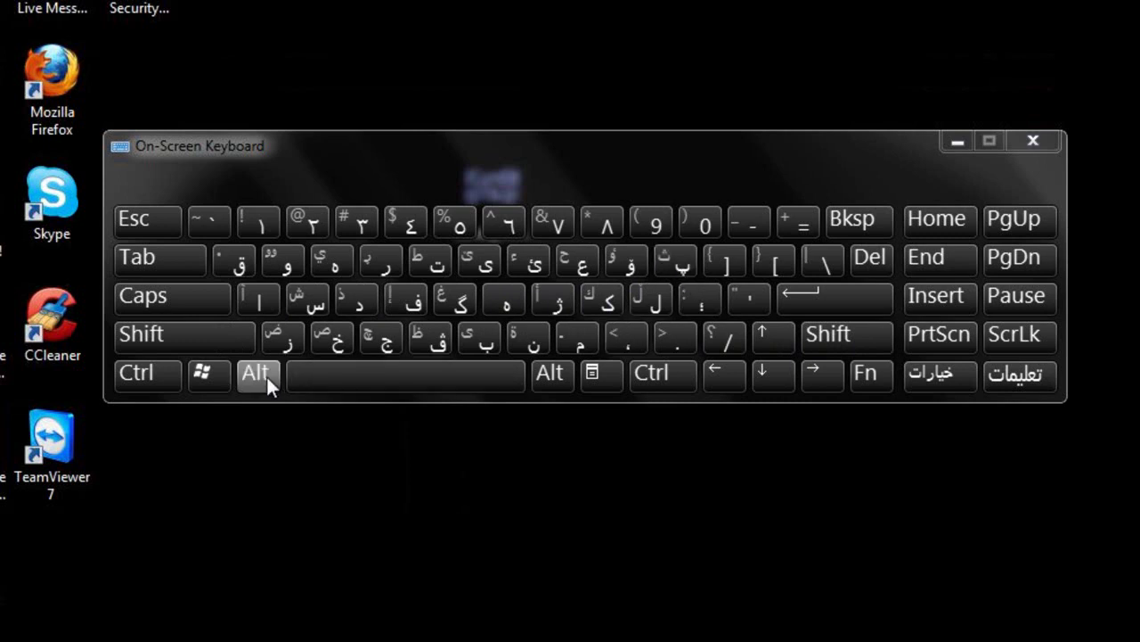
left_click(827, 334)
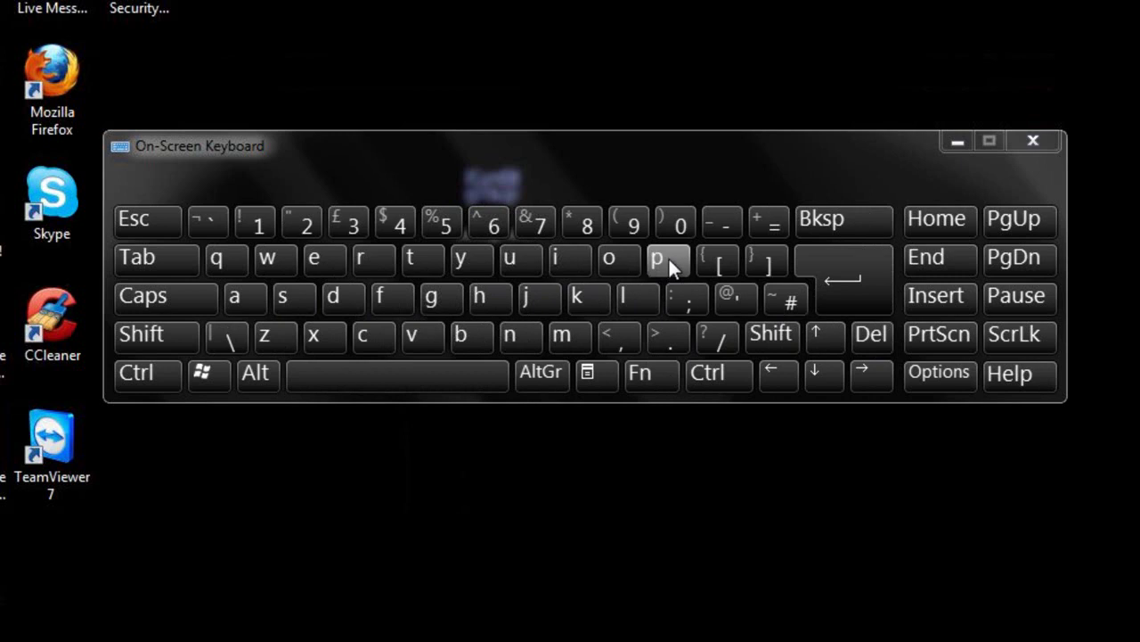
left_click(247, 373)
left_click(784, 345)
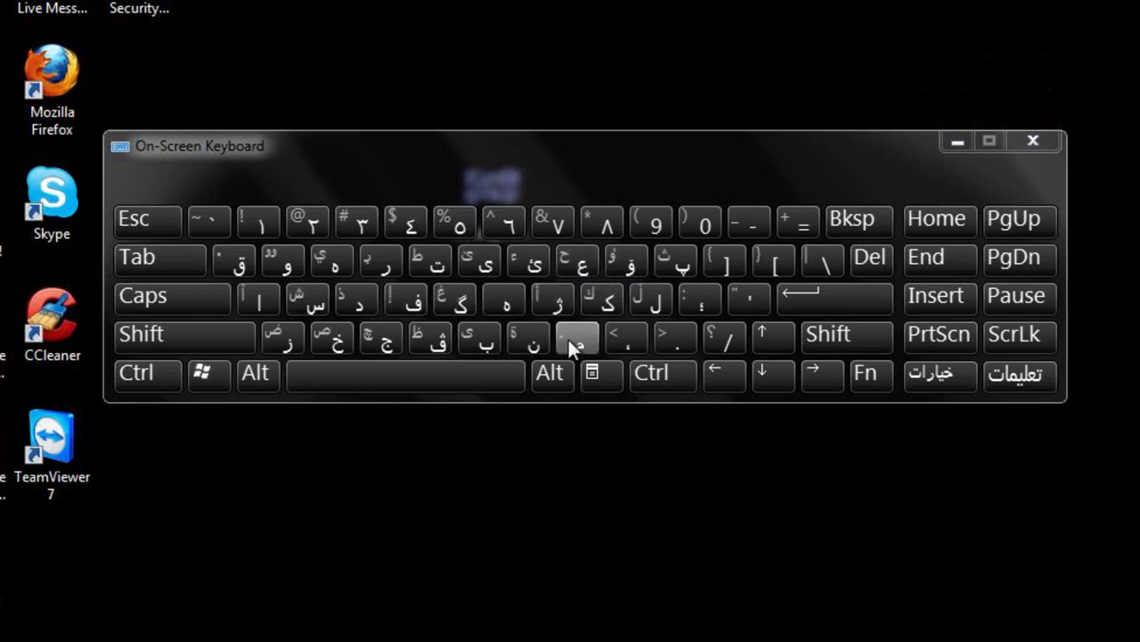
Display the shifted Kurdish characters once more and close the On-Screen Keyboard.
left_click(832, 335)
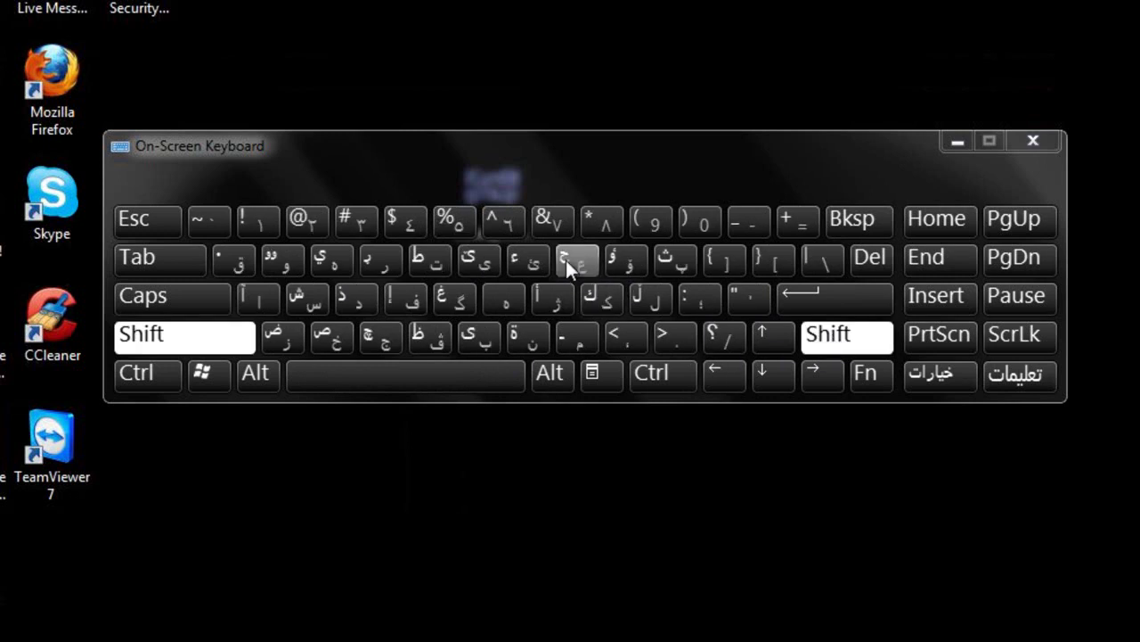
left_click(1035, 142)
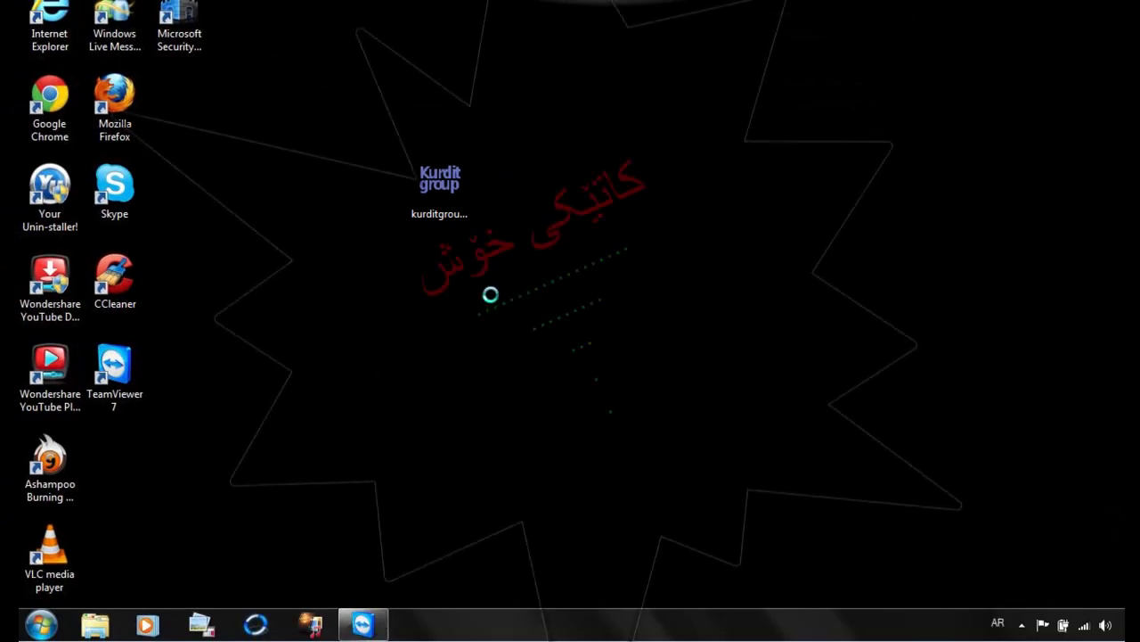
right_click(491, 296)
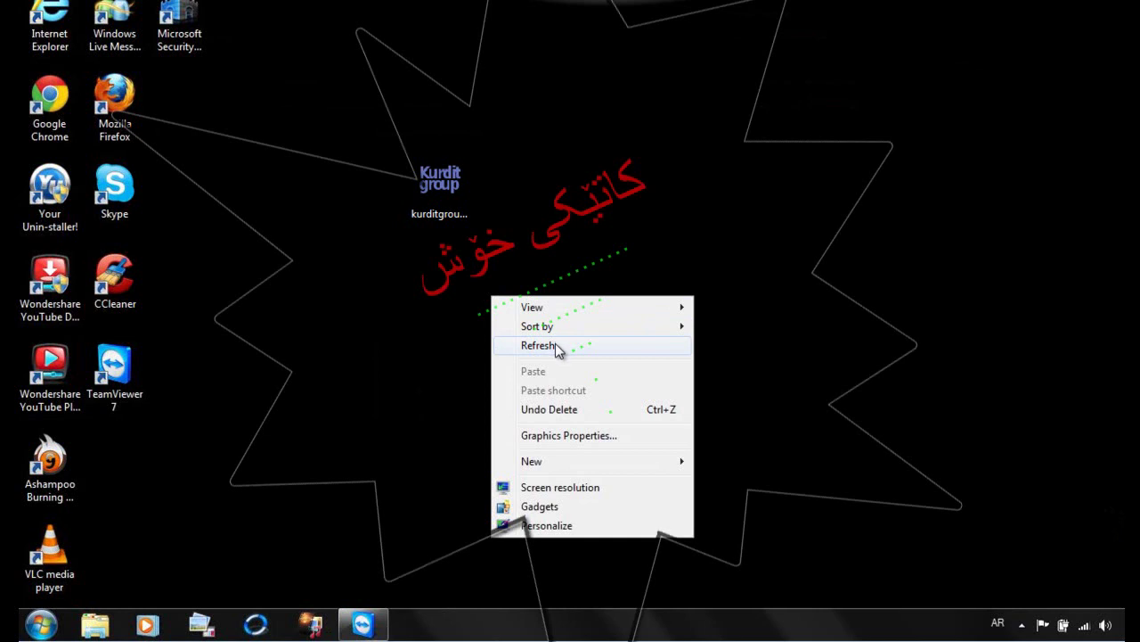
left_click(555, 345)
right_click(479, 304)
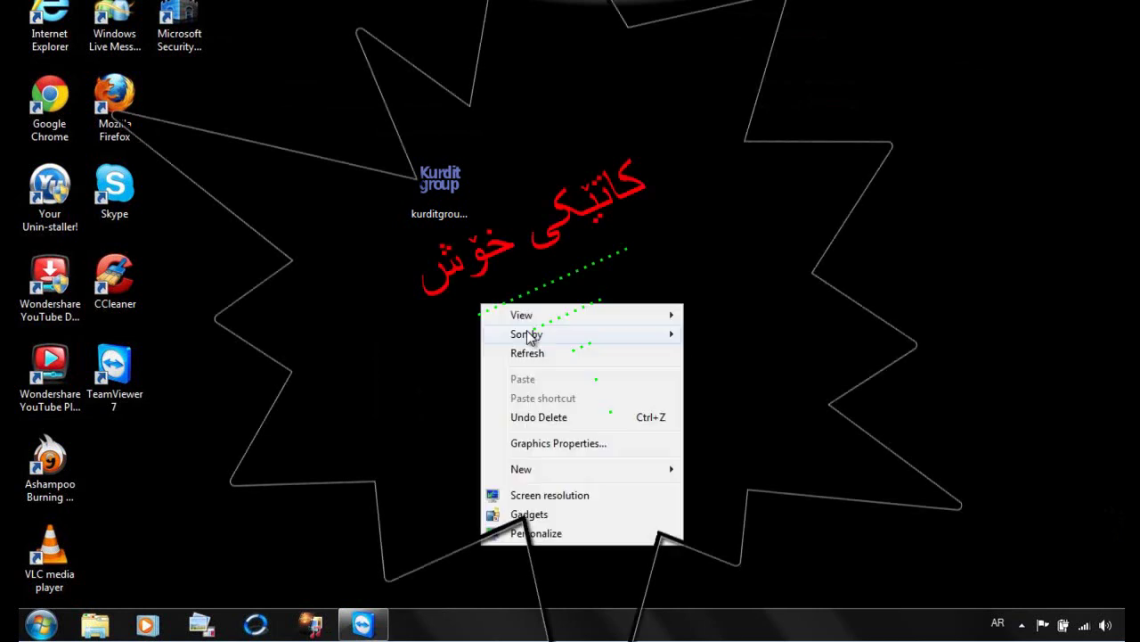
left_click(544, 359)
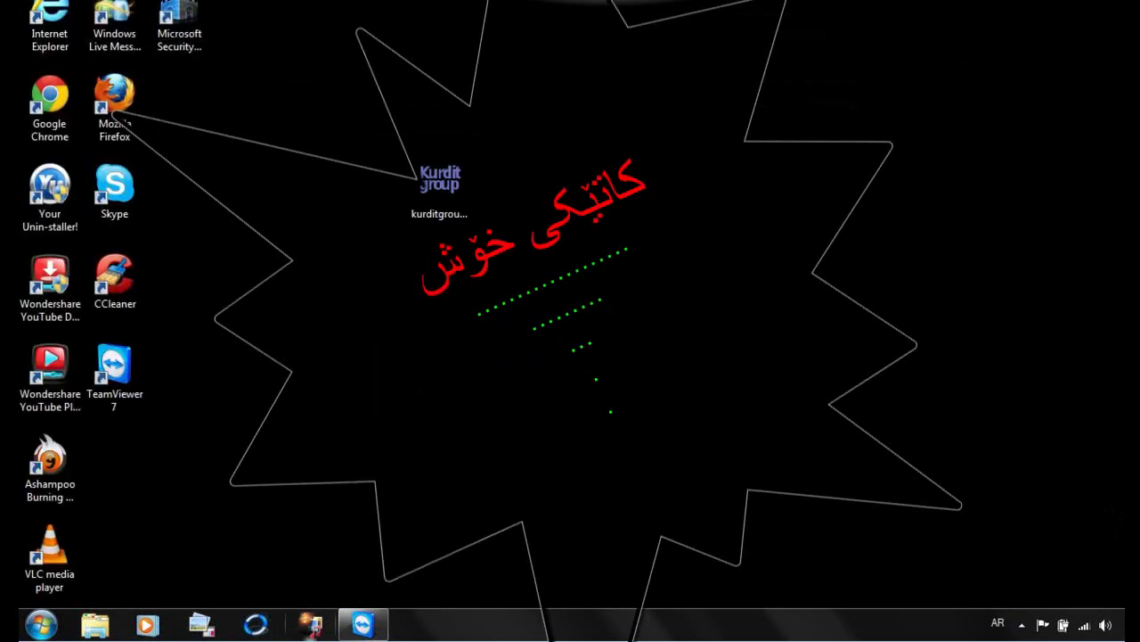